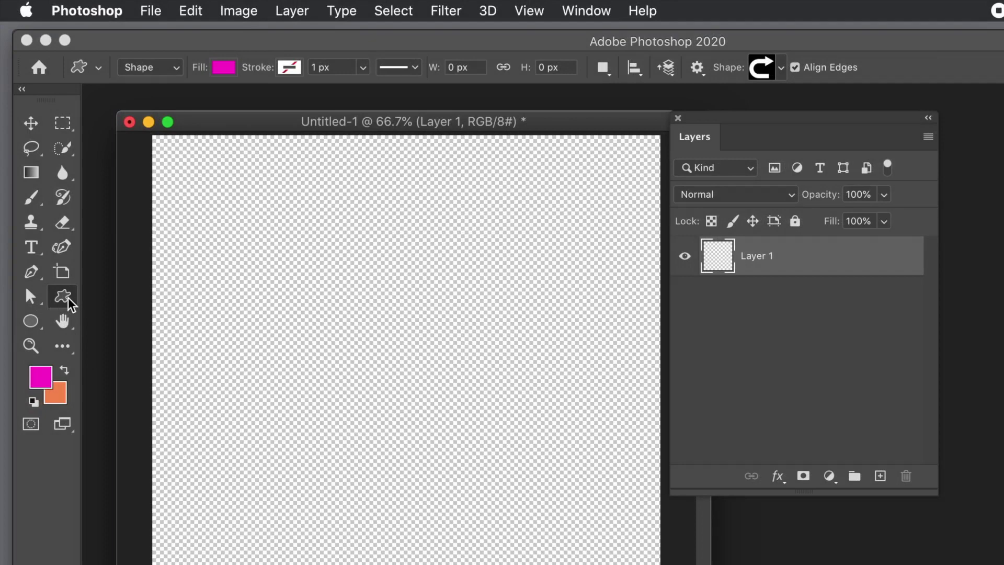
Draw a U-turn arrow about 973 by 948 px in the middle of the canvas with the Custom Shape tool, using the magenta fill
{"action": "left_click", "coordinate": [152, 67]}
{"action": "left_click", "coordinate": [223, 61]}
{"action": "left_click", "coordinate": [782, 69]}
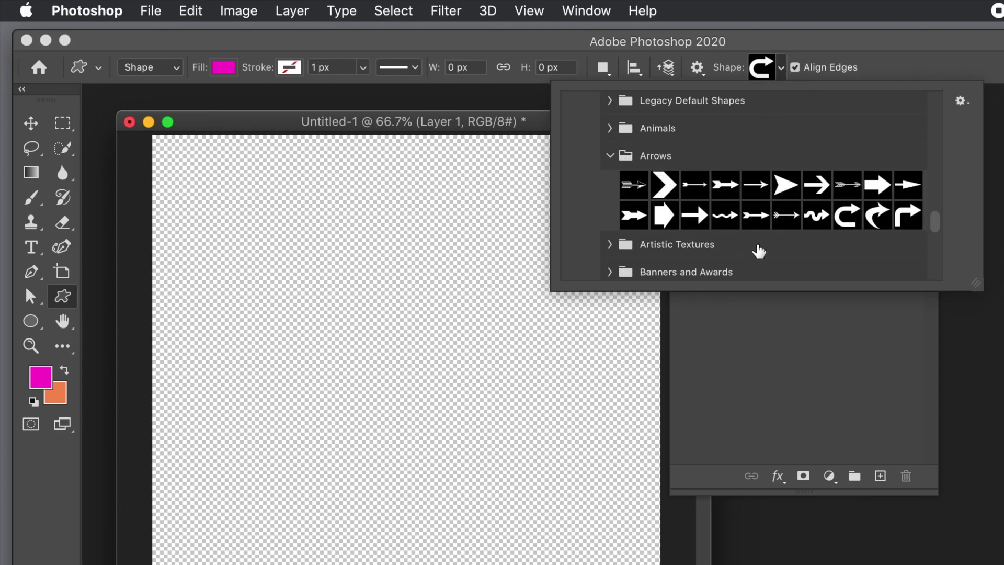
{"action": "mouse_move", "coordinate": [940, 229]}
{"action": "left_mouse_down"}
{"action": "mouse_move", "coordinate": [957, 103]}
{"action": "mouse_move", "coordinate": [937, 228]}
{"action": "left_mouse_up"}
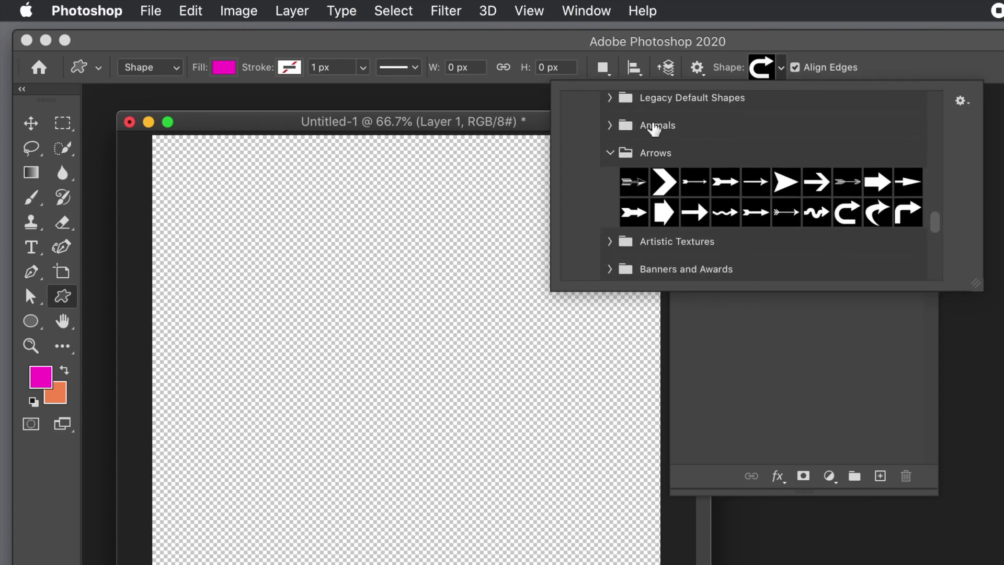
{"action": "left_click", "coordinate": [882, 36]}
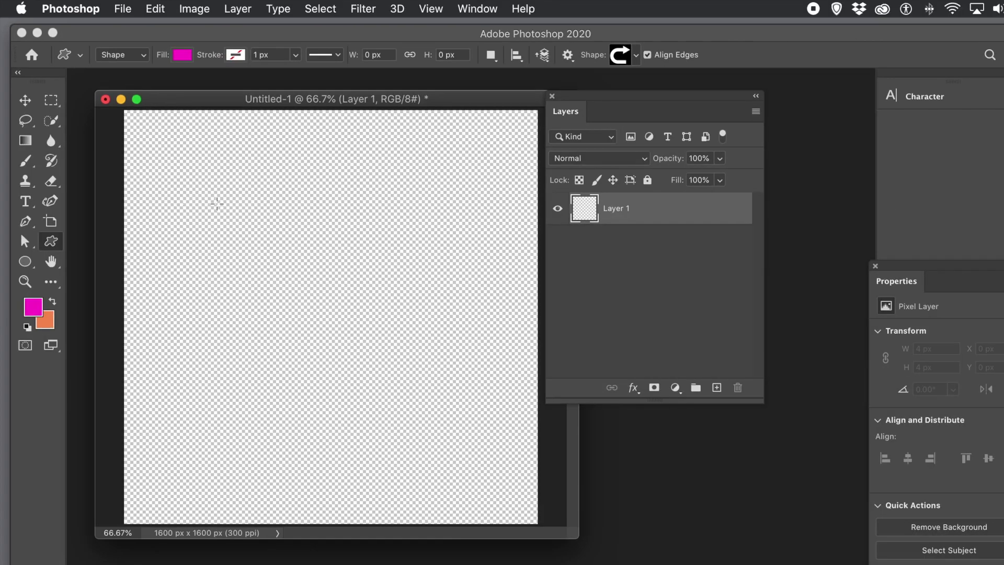
{"action": "left_click_drag", "start_coordinate": [209, 194], "coordinate": [461, 442]}
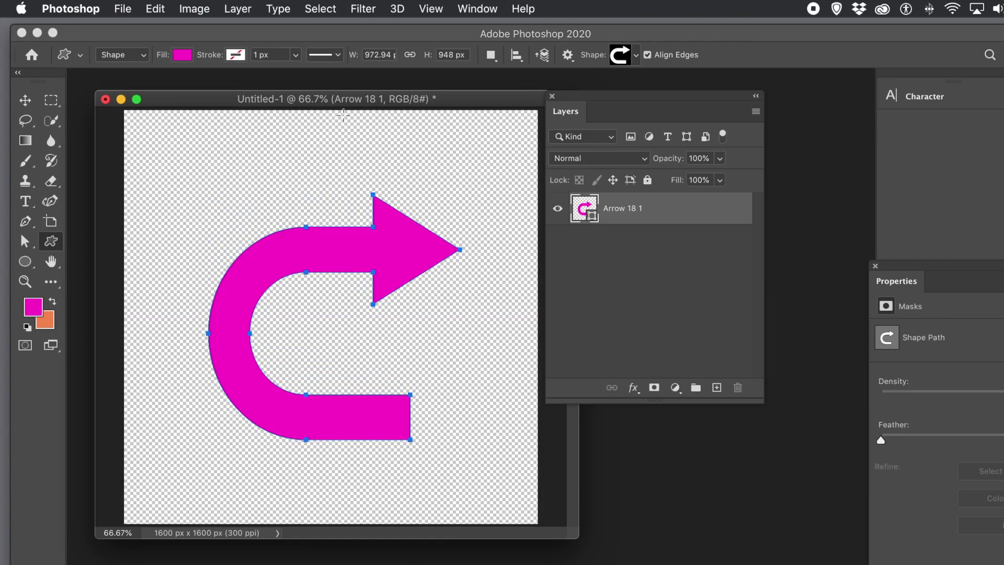
Add a Stroke layer style to the arrow and set the stroke size to 27 px
{"action": "left_click", "coordinate": [238, 9]}
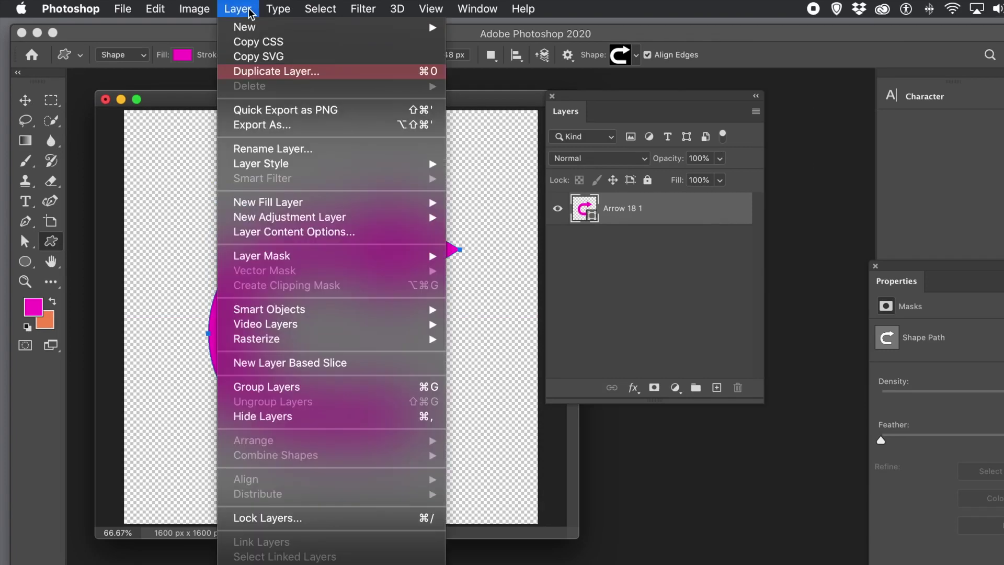
{"action": "mouse_move", "coordinate": [279, 172]}
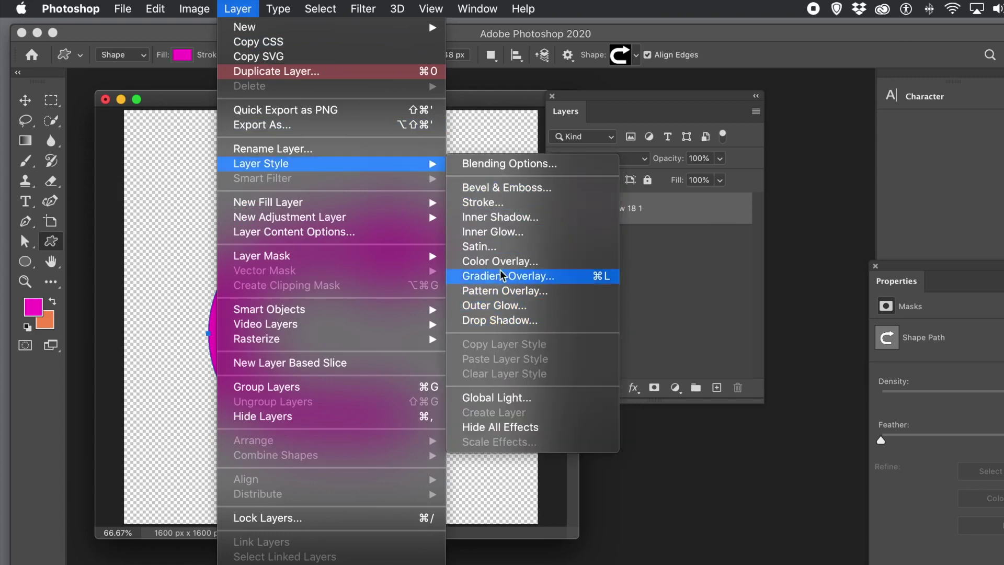
{"action": "left_click", "coordinate": [504, 205]}
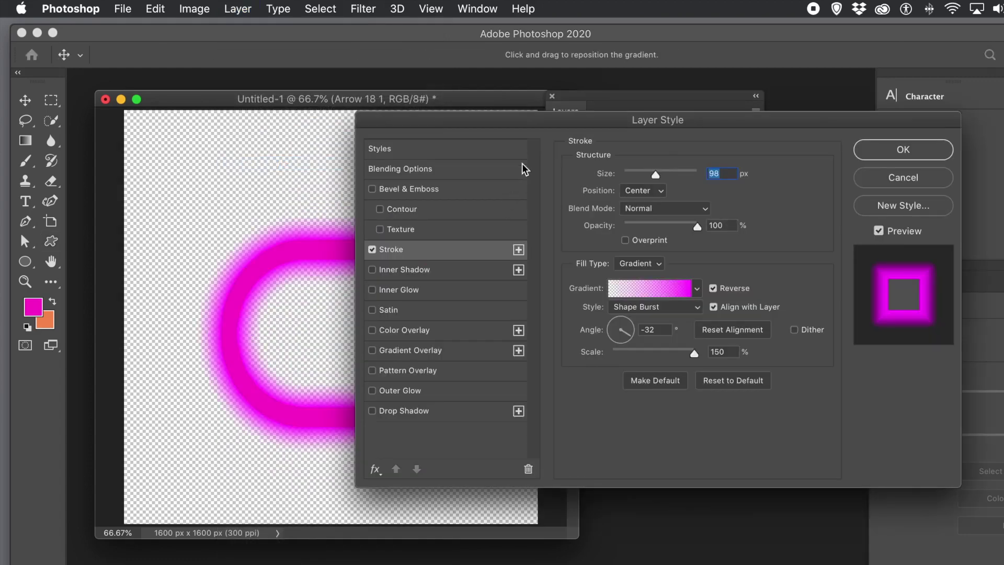
{"action": "left_click_drag", "start_coordinate": [447, 121], "coordinate": [350, 126]}
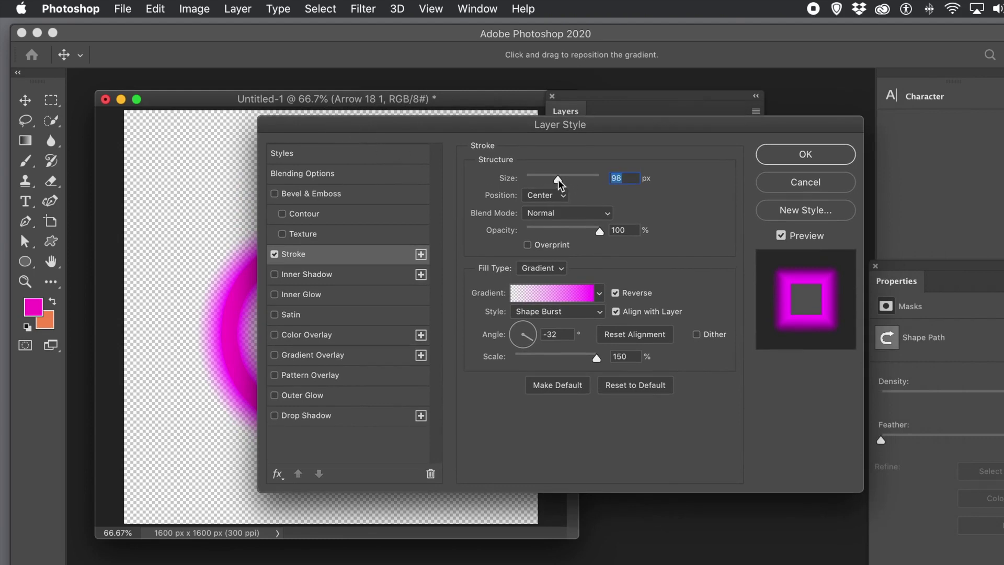
{"action": "left_click_drag", "start_coordinate": [559, 178], "coordinate": [570, 178]}
{"action": "mouse_move", "coordinate": [570, 178]}
{"action": "left_mouse_down"}
{"action": "mouse_move", "coordinate": [580, 179]}
{"action": "mouse_move", "coordinate": [527, 174]}
{"action": "mouse_move", "coordinate": [537, 178]}
{"action": "left_mouse_up"}
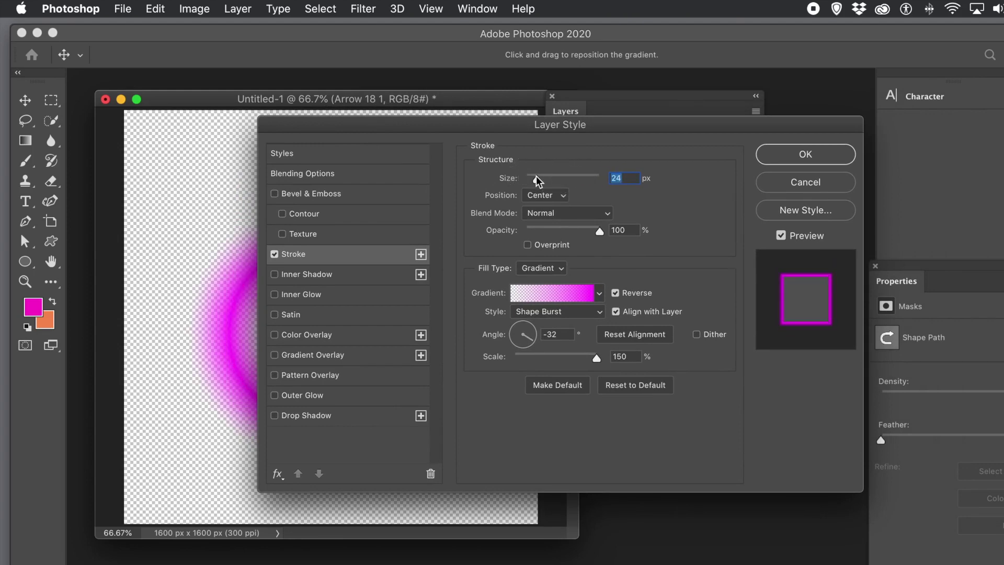
{"action": "left_click", "coordinate": [538, 176]}
{"action": "left_click_drag", "start_coordinate": [537, 177], "coordinate": [538, 176]}
{"action": "left_click_drag", "start_coordinate": [533, 126], "coordinate": [650, 137]}
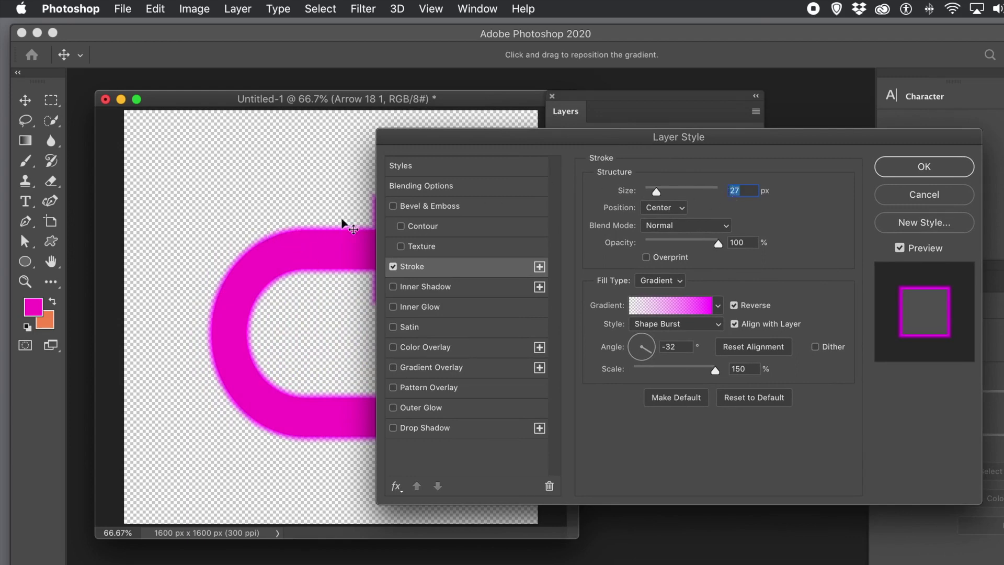
Choose Center as the stroke's position and Gradient as its fill type
{"action": "left_click", "coordinate": [667, 211]}
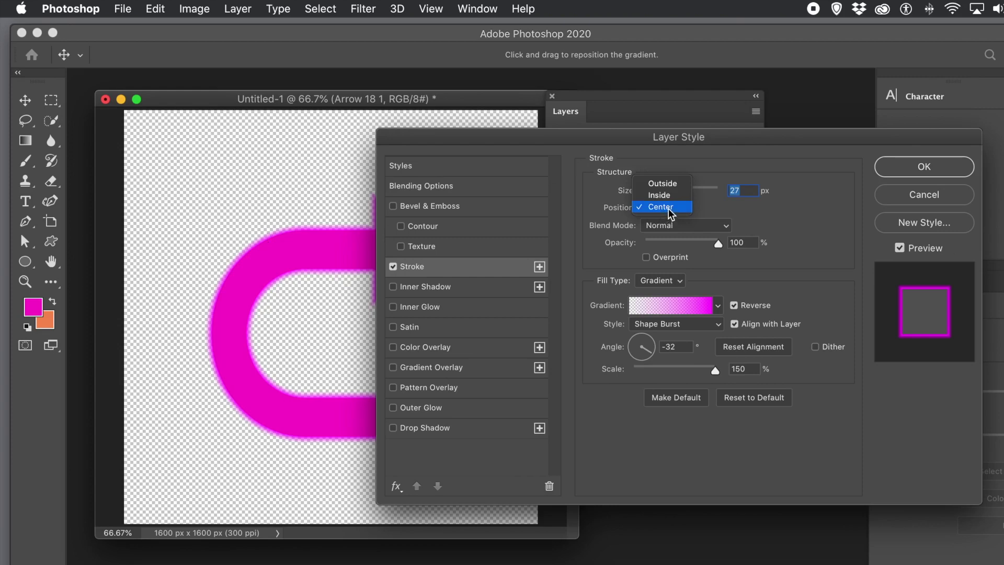
{"action": "left_click", "coordinate": [668, 208]}
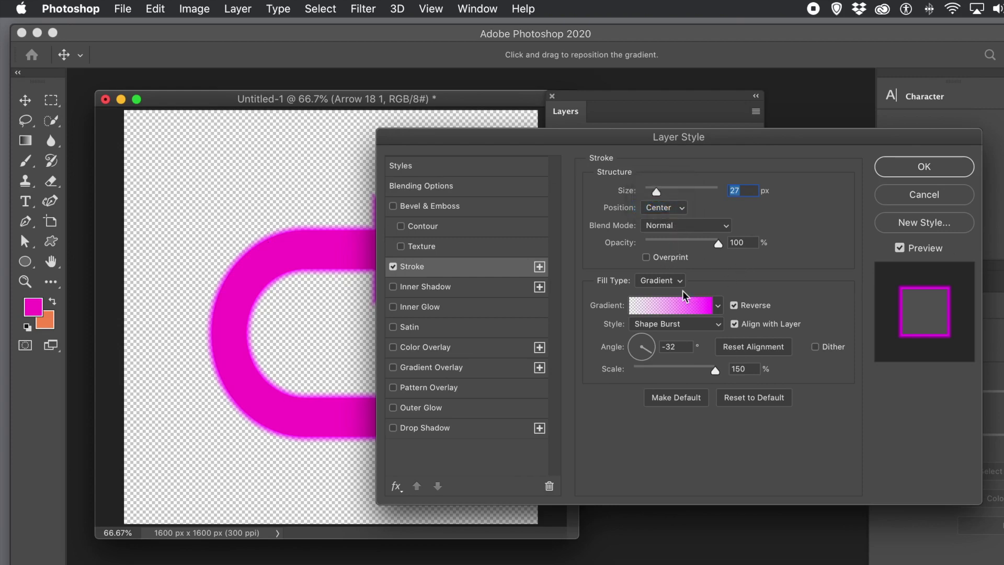
{"action": "left_click", "coordinate": [661, 281]}
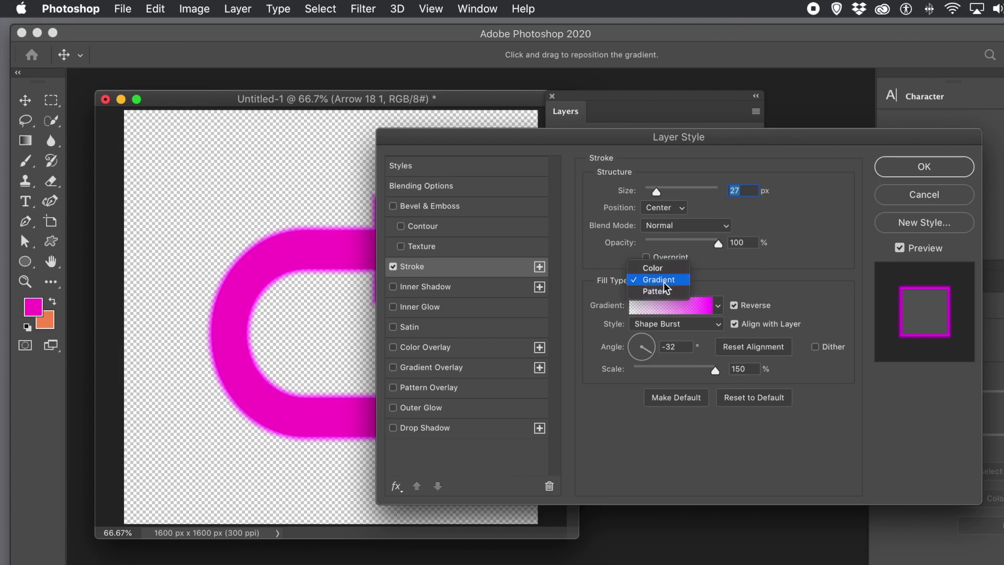
{"action": "left_click", "coordinate": [664, 284]}
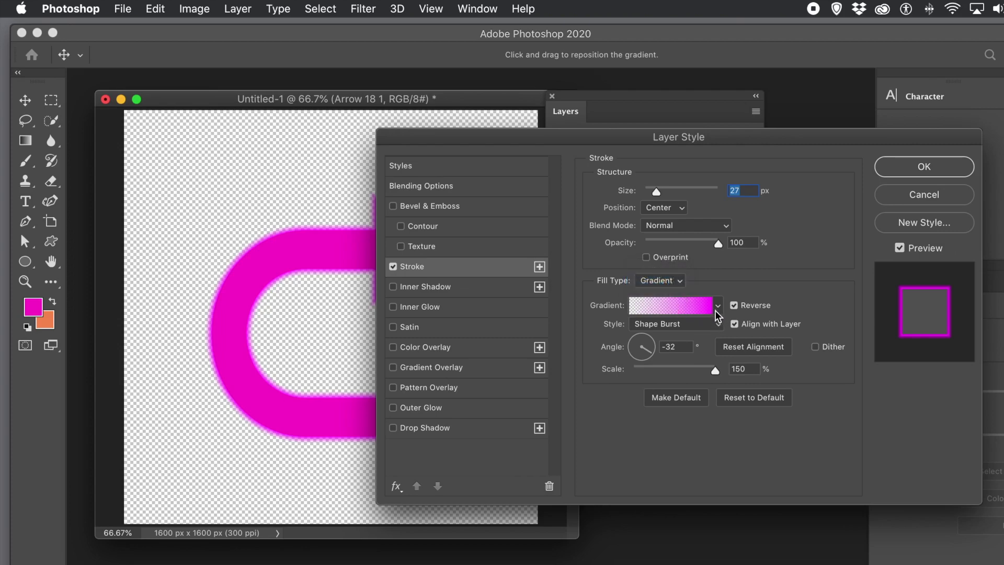
Use the Shape Burst style for the stroke gradient and compare it with Reverse off and on, leaving Reverse enabled
{"action": "left_click", "coordinate": [660, 325]}
{"action": "left_click", "coordinate": [664, 323]}
{"action": "left_click", "coordinate": [681, 323]}
{"action": "left_click", "coordinate": [680, 323]}
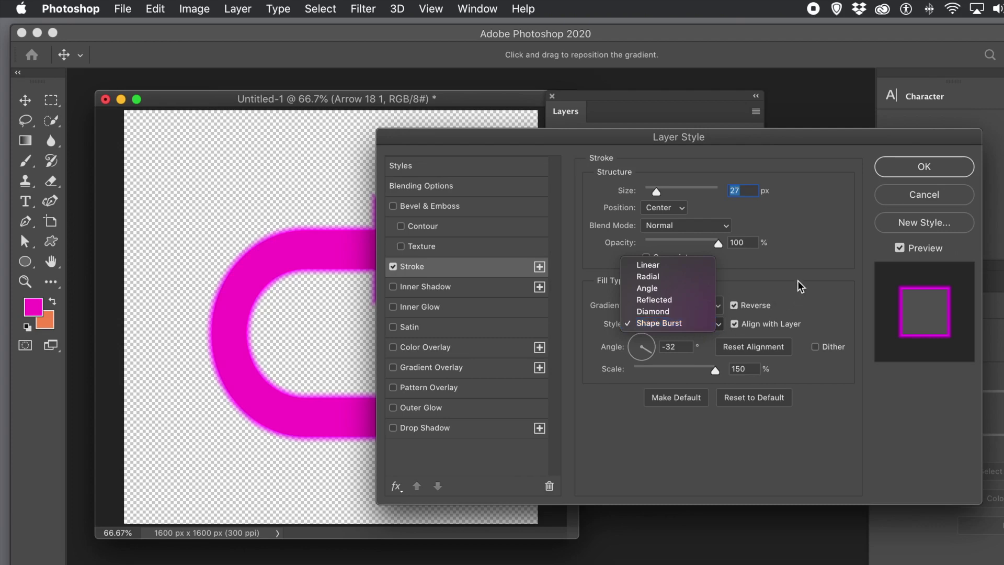
{"action": "left_click", "coordinate": [734, 305]}
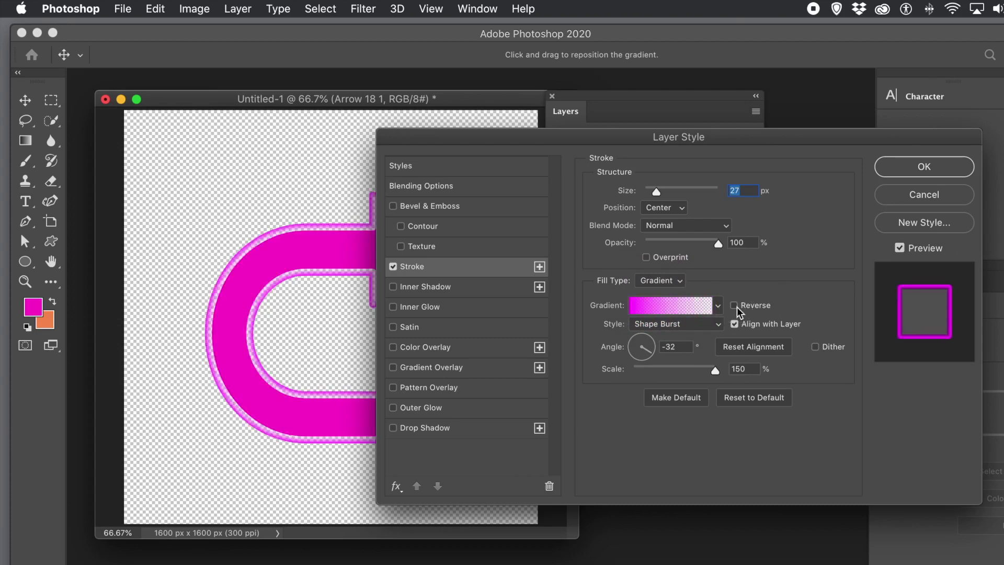
{"action": "left_click", "coordinate": [736, 306]}
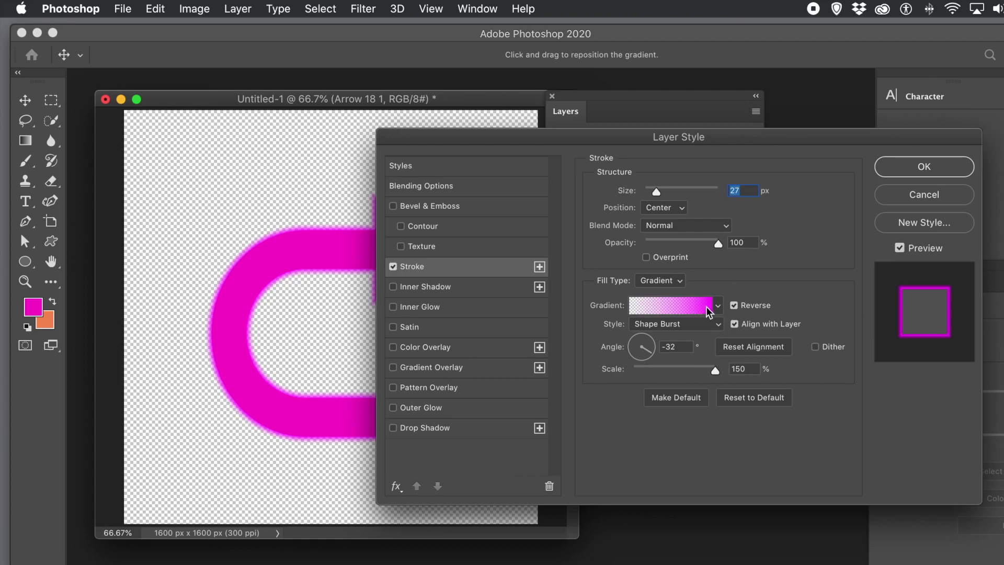
Check the opacity and color stops of the magenta-to-transparent stroke gradient, and apply the Stroke layer style
{"action": "left_click", "coordinate": [678, 310]}
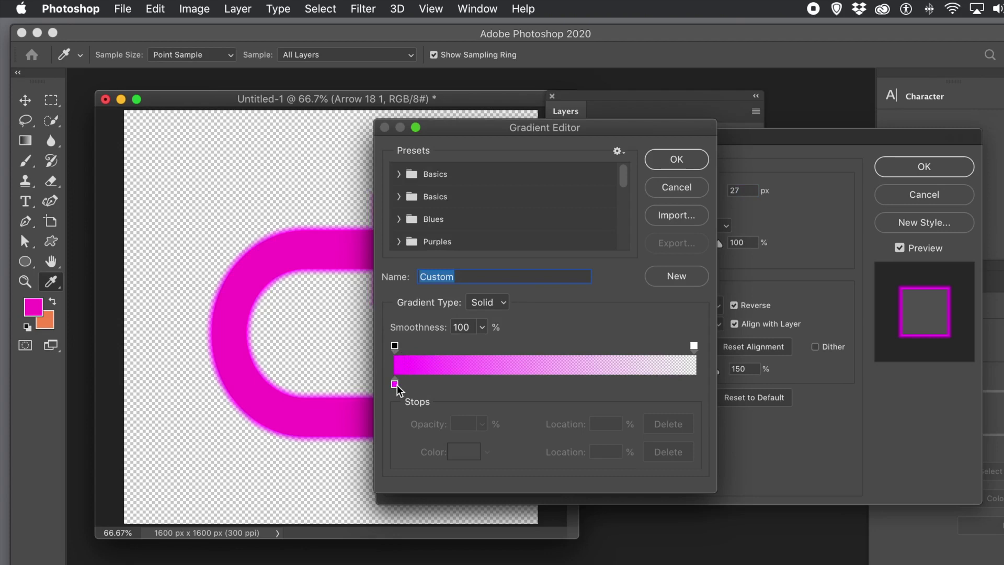
{"action": "left_click", "coordinate": [395, 346]}
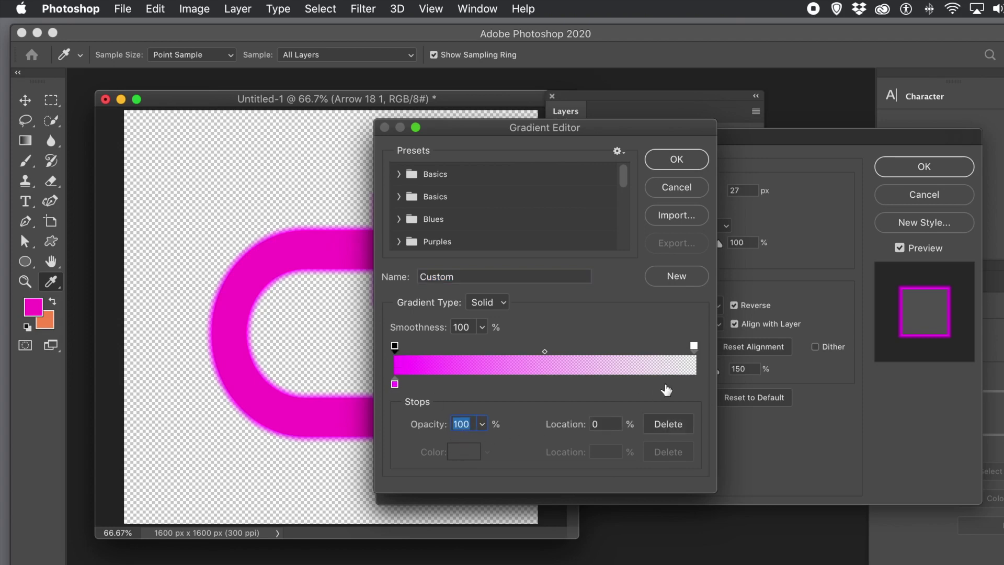
{"action": "left_click", "coordinate": [694, 347]}
{"action": "left_click", "coordinate": [395, 385]}
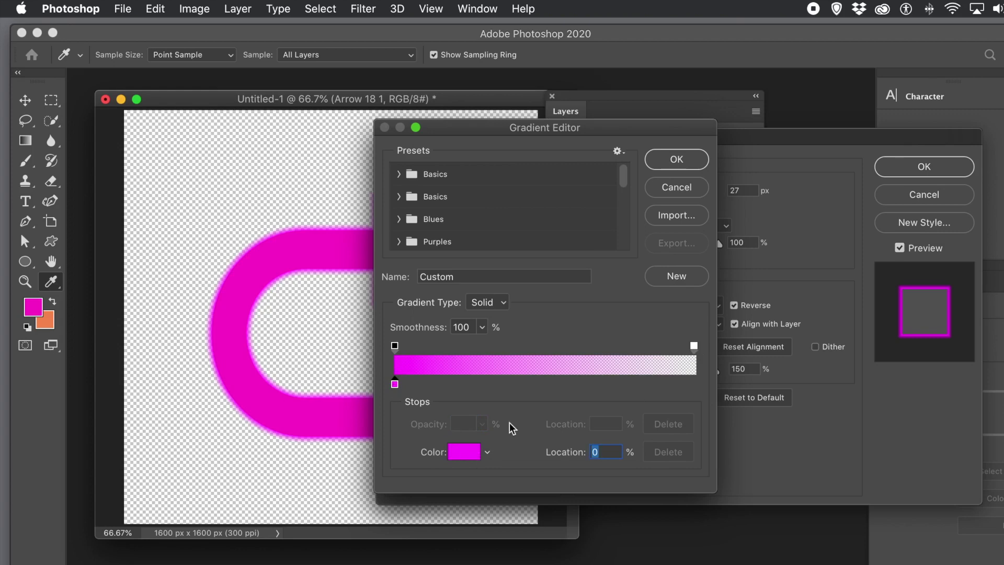
{"action": "left_click", "coordinate": [676, 163]}
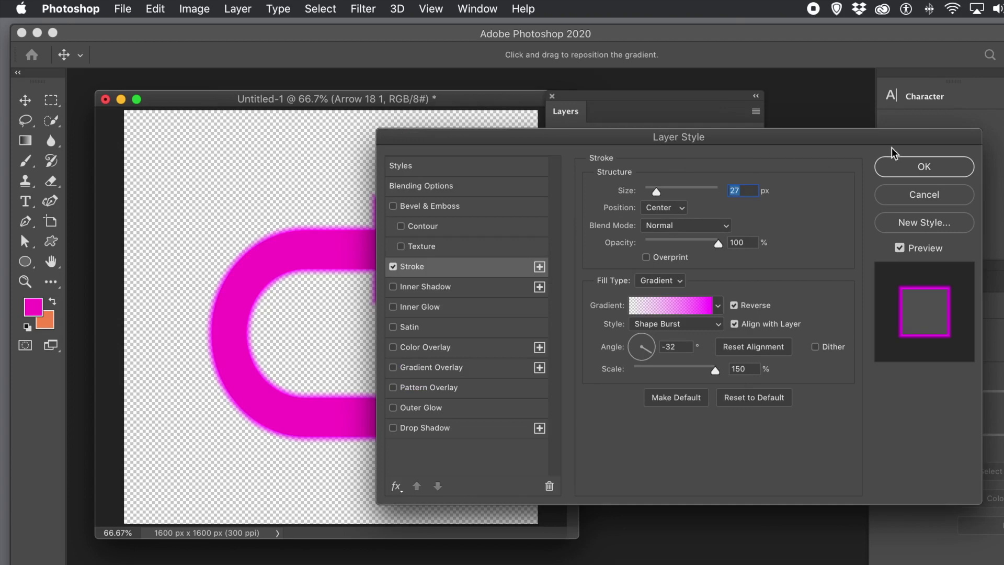
{"action": "left_click", "coordinate": [899, 164]}
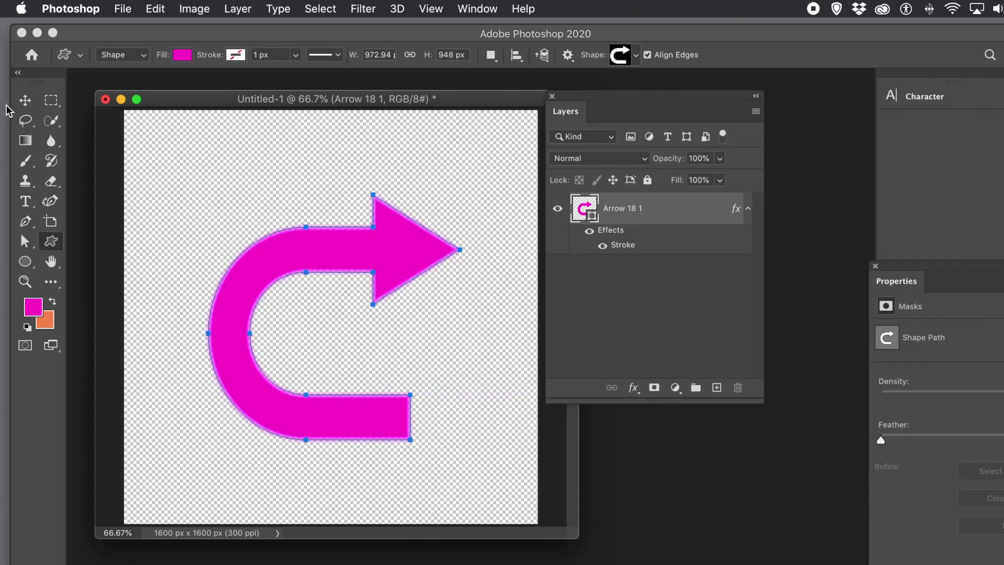
Move the arrow up and to the left on the canvas
{"action": "left_click", "coordinate": [24, 100]}
{"action": "left_click", "coordinate": [233, 169]}
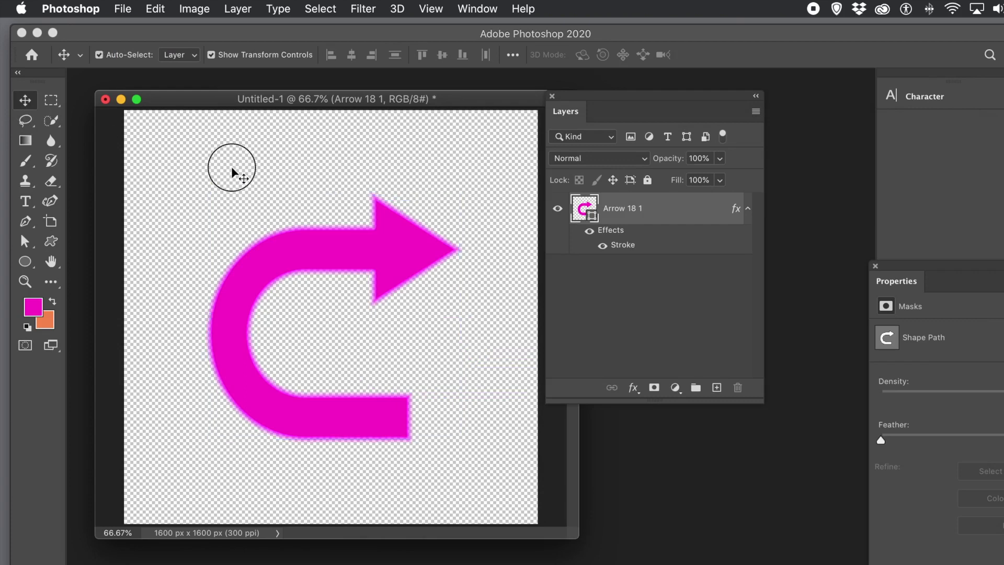
{"action": "left_click_drag", "start_coordinate": [370, 257], "coordinate": [324, 240]}
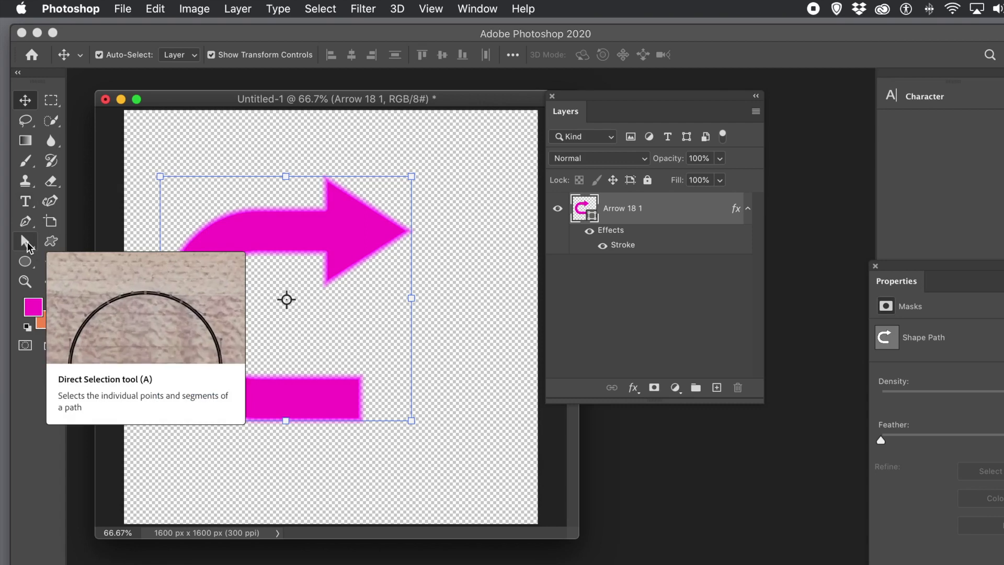
Reshape the arrow's upper part with Direct Selection, pulling the outer curve point up and the arrowhead's upper corner and tip outward
{"action": "left_click_drag", "start_coordinate": [27, 246], "coordinate": [96, 251]}
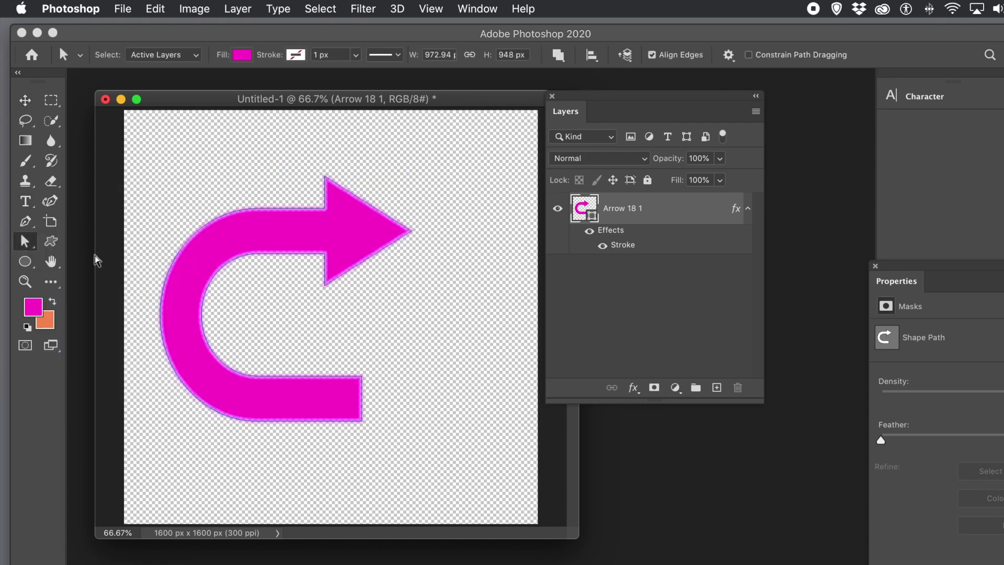
{"action": "left_click_drag", "start_coordinate": [221, 170], "coordinate": [335, 231]}
{"action": "left_click", "coordinate": [259, 209]}
{"action": "left_click_drag", "start_coordinate": [259, 208], "coordinate": [241, 174]}
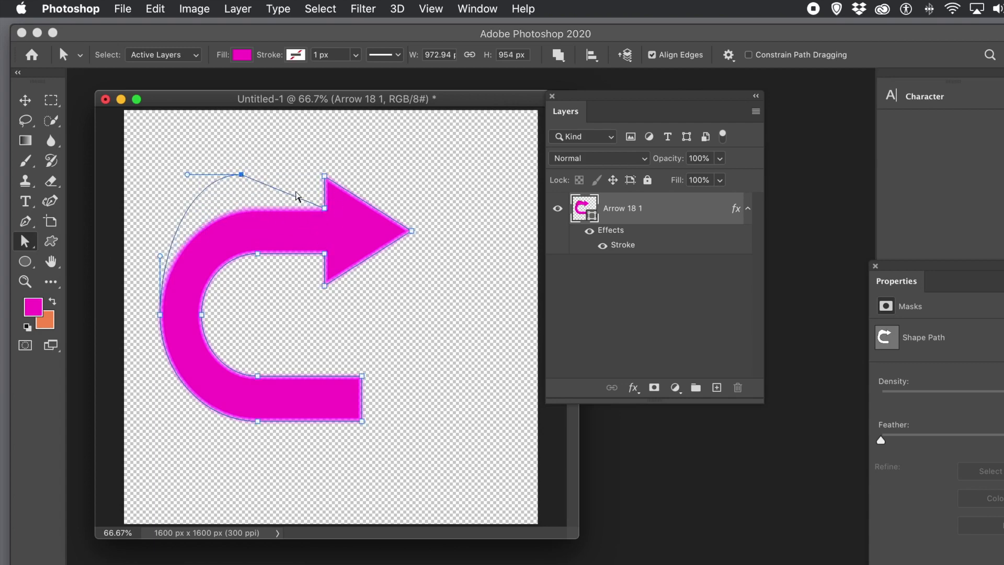
{"action": "left_click", "coordinate": [326, 176]}
{"action": "left_click_drag", "start_coordinate": [326, 176], "coordinate": [376, 138]}
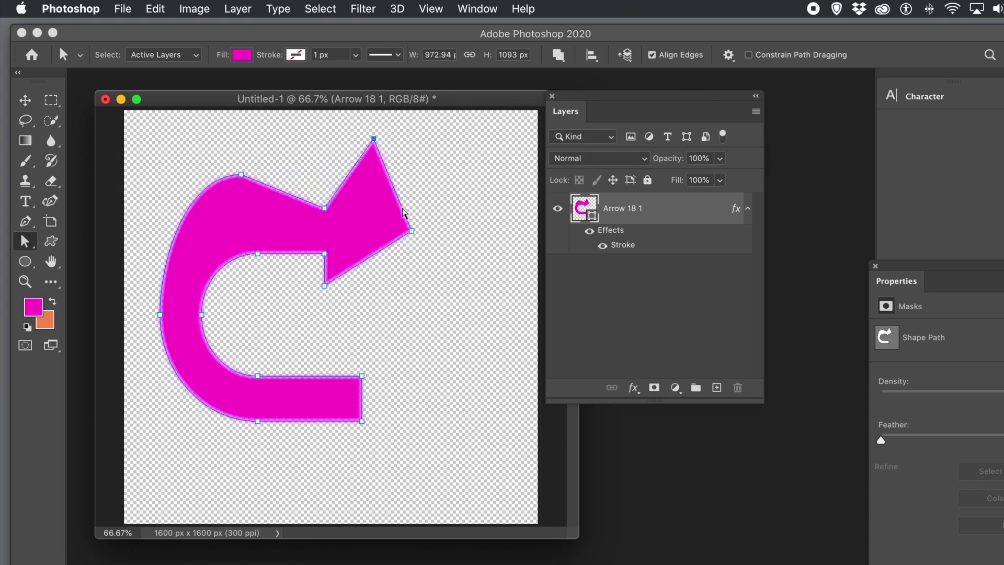
{"action": "left_click_drag", "start_coordinate": [412, 231], "coordinate": [481, 277]}
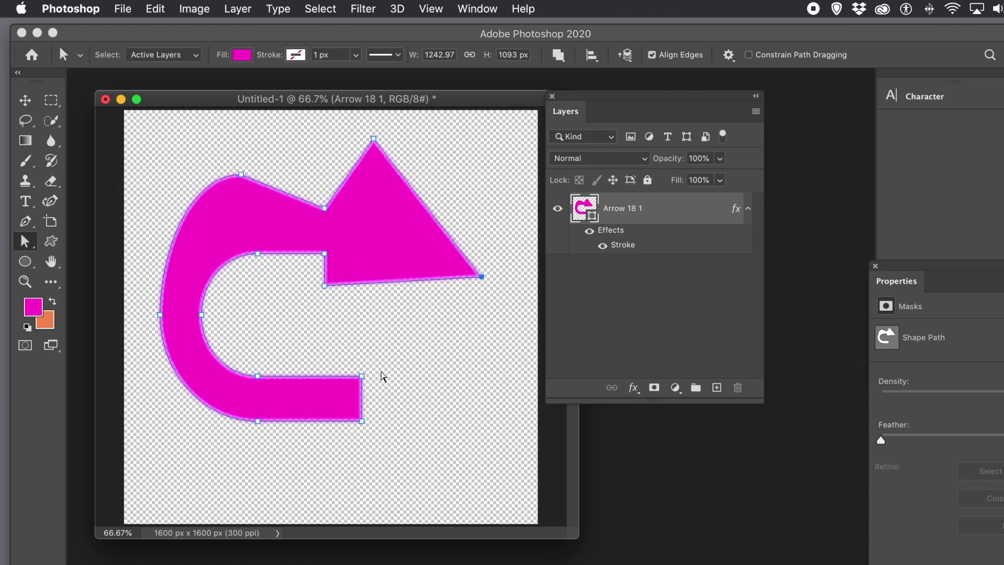
Lengthen and widen the arrow's tail by moving its two end anchor points outward, and deselect the path
{"action": "left_click_drag", "start_coordinate": [362, 376], "coordinate": [467, 371]}
{"action": "left_click_drag", "start_coordinate": [362, 421], "coordinate": [460, 469]}
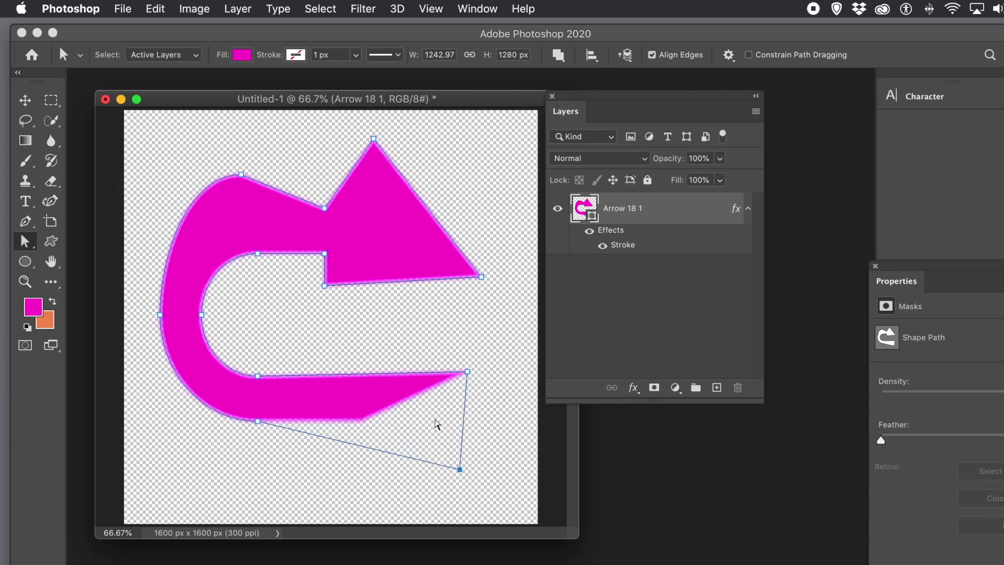
{"action": "left_click", "coordinate": [389, 341]}
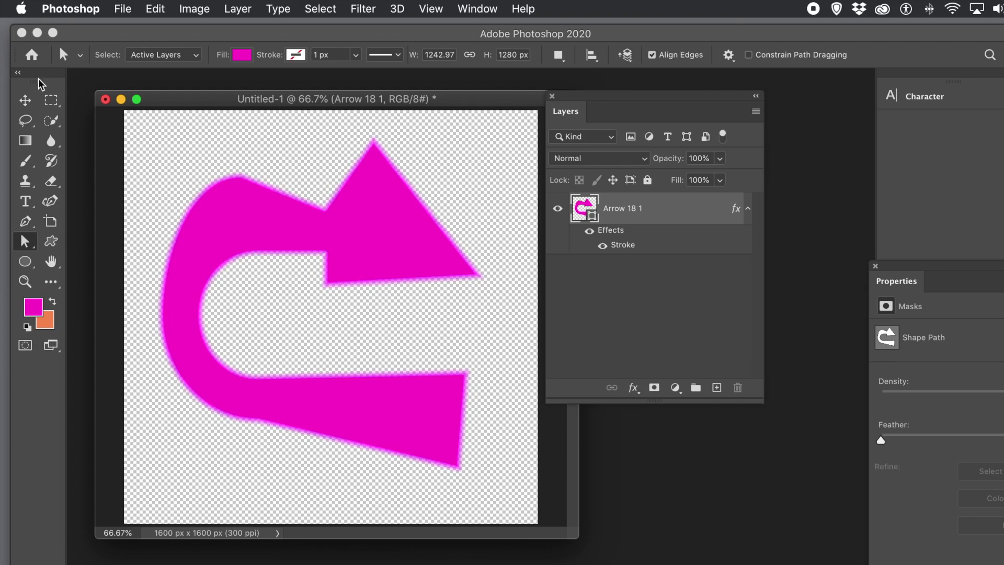
{"action": "left_click", "coordinate": [24, 103]}
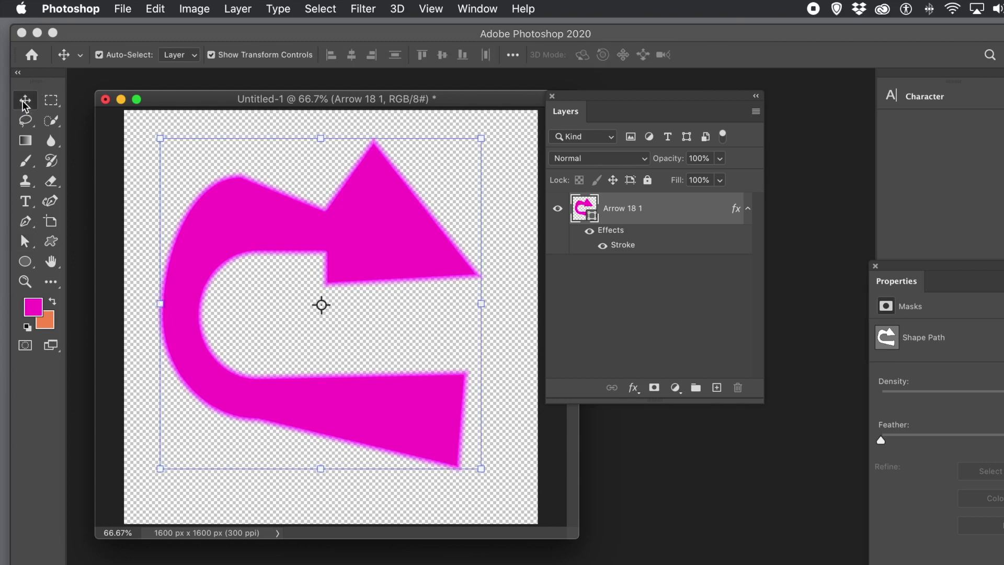
Hide the curved arrow layer and load the turquoise-to-magenta preset from the Purples group into the Gradient tool
{"action": "left_click", "coordinate": [557, 209]}
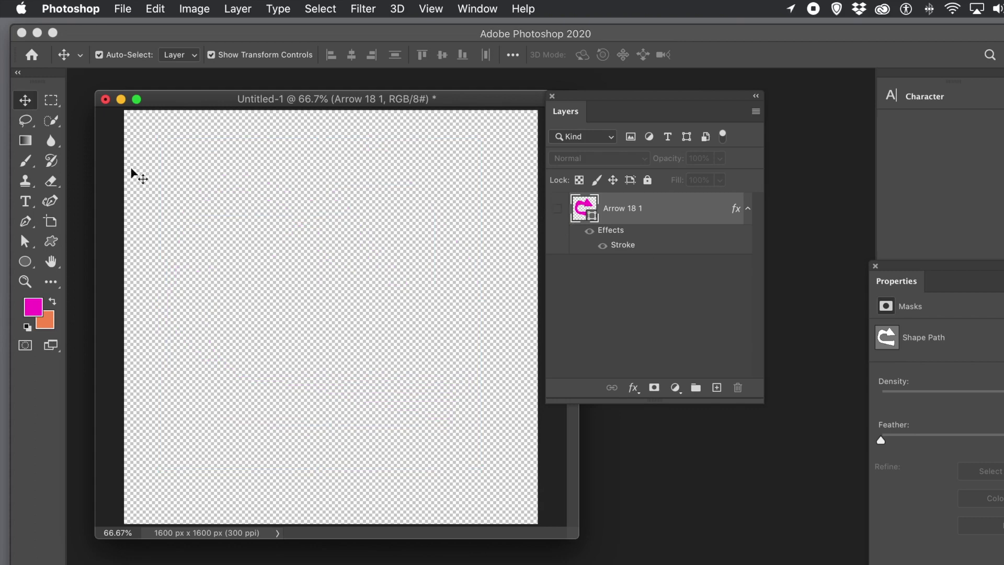
{"action": "left_click", "coordinate": [28, 146]}
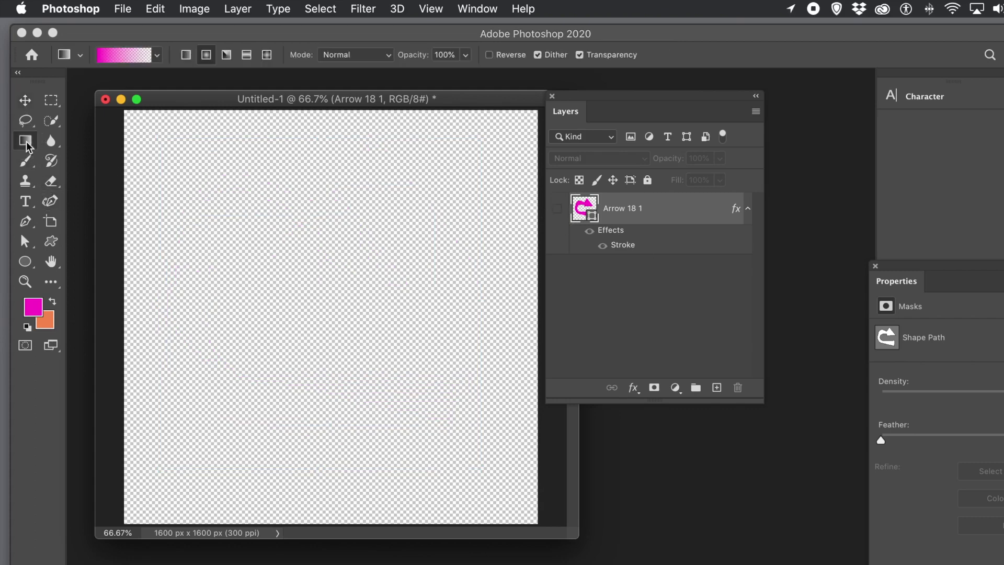
{"action": "left_click", "coordinate": [156, 55]}
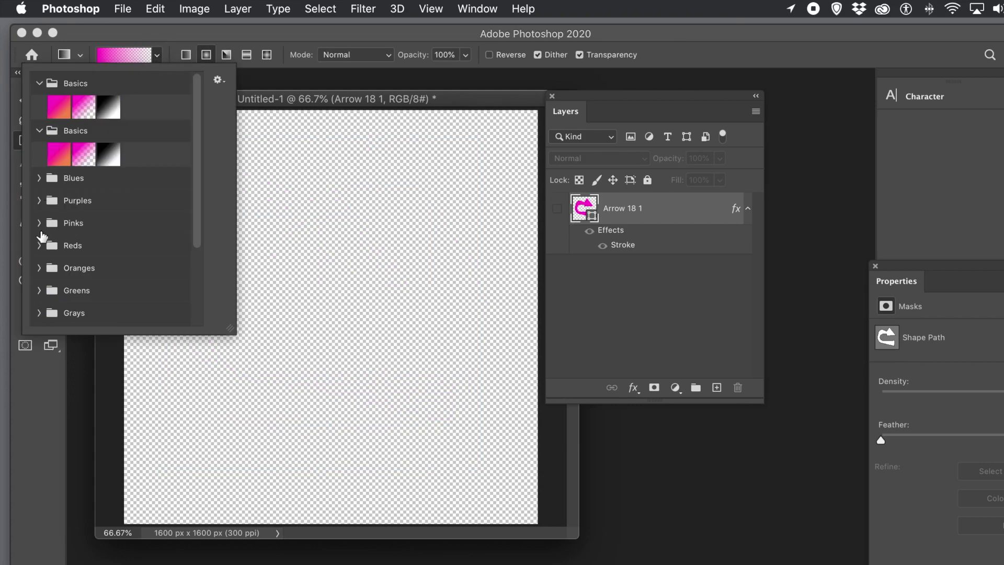
{"action": "left_click", "coordinate": [41, 201]}
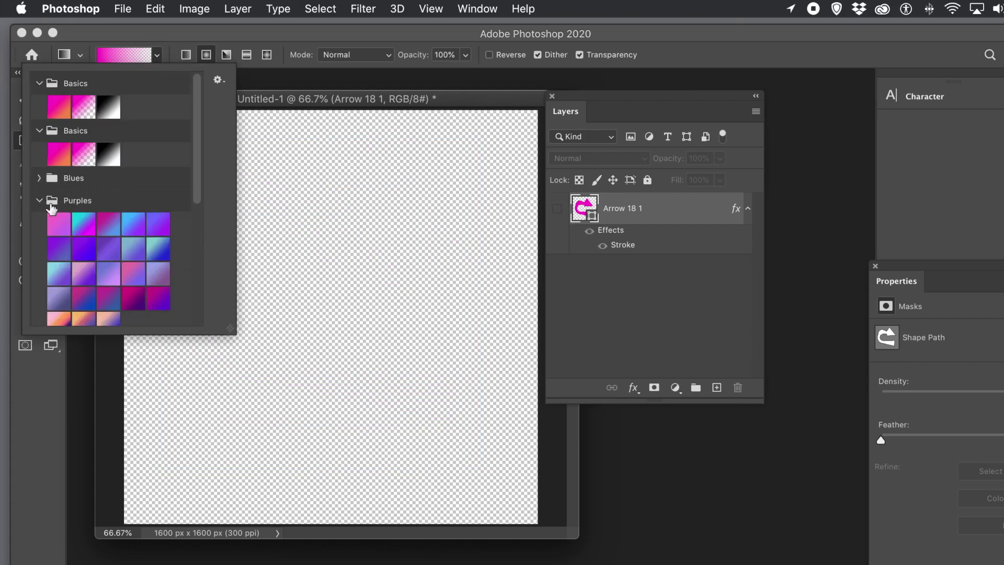
{"action": "left_click", "coordinate": [84, 224]}
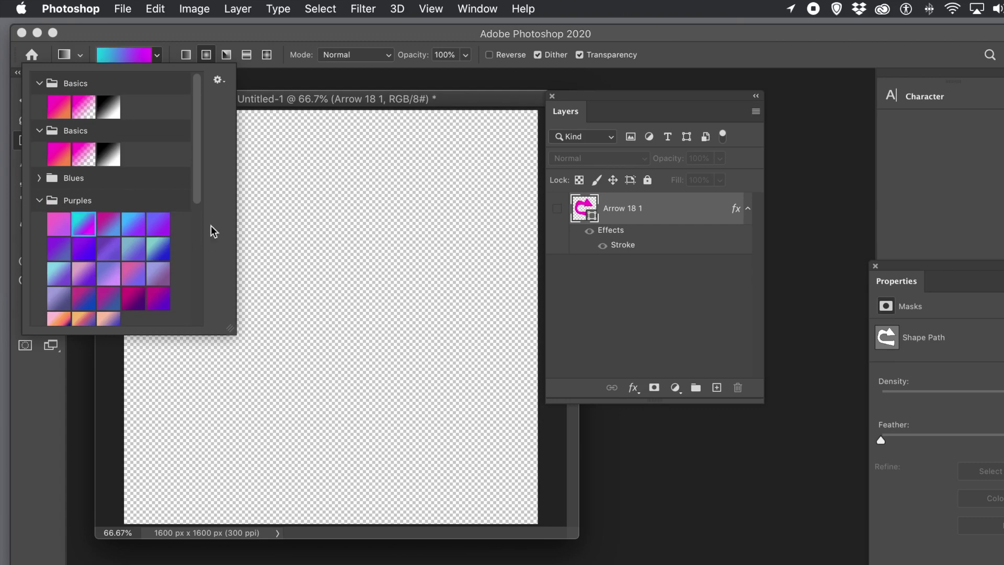
{"action": "left_click", "coordinate": [132, 199]}
{"action": "left_click", "coordinate": [216, 81]}
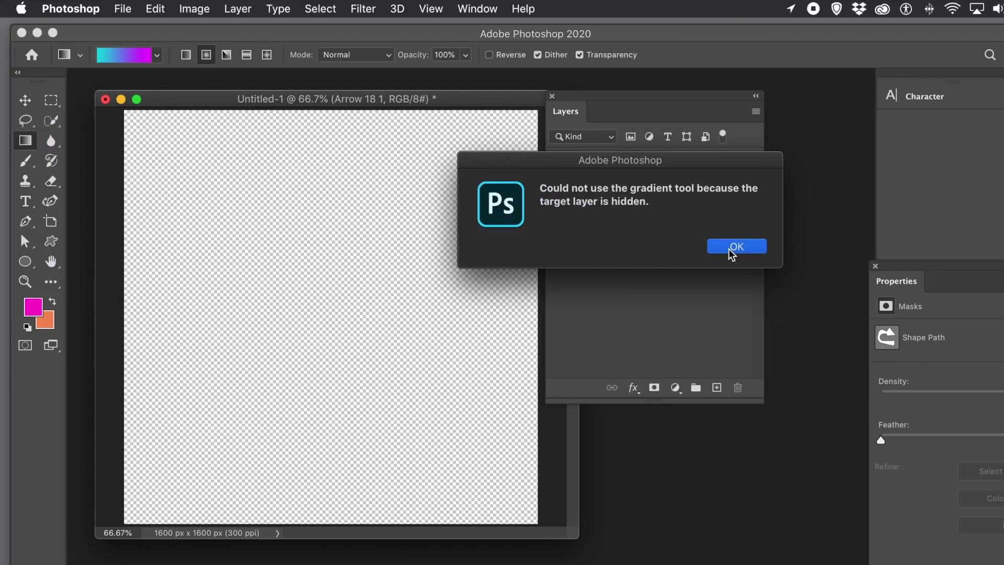
{"action": "left_click", "coordinate": [729, 248]}
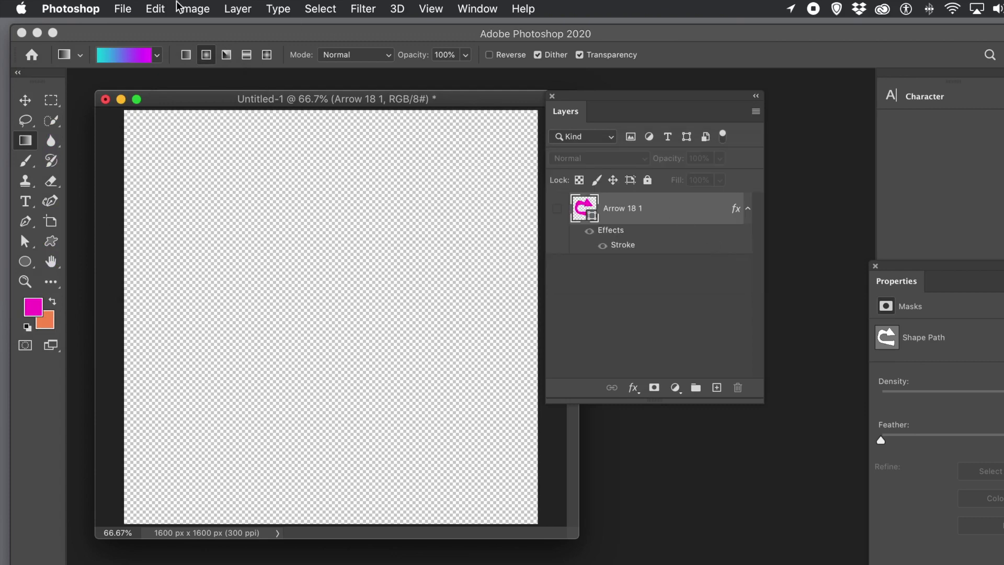
Create a new layer and fill it with a radial gradient running from the canvas's upper-left area toward its lower right
{"action": "left_click", "coordinate": [241, 10]}
{"action": "mouse_move", "coordinate": [248, 27]}
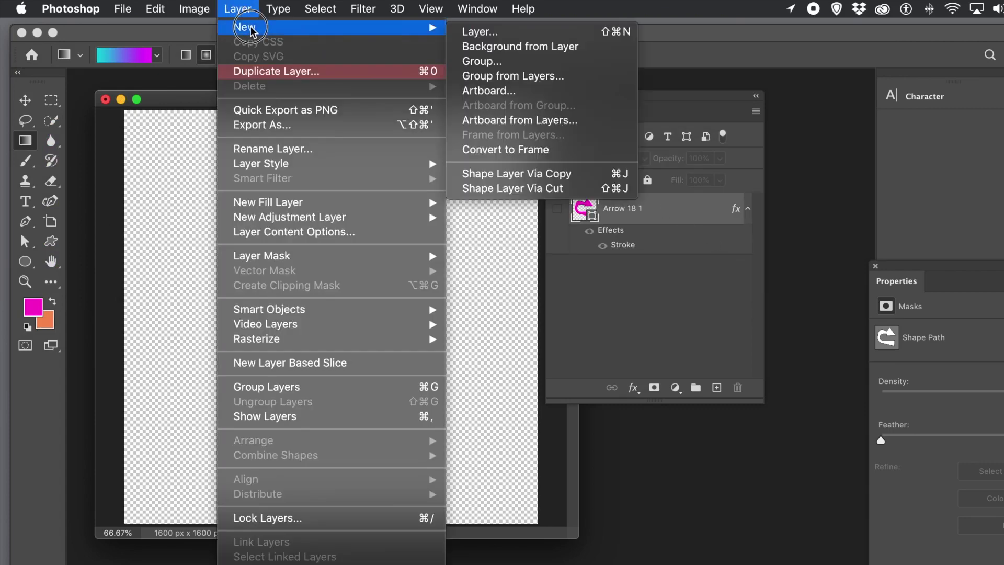
{"action": "left_click", "coordinate": [469, 38]}
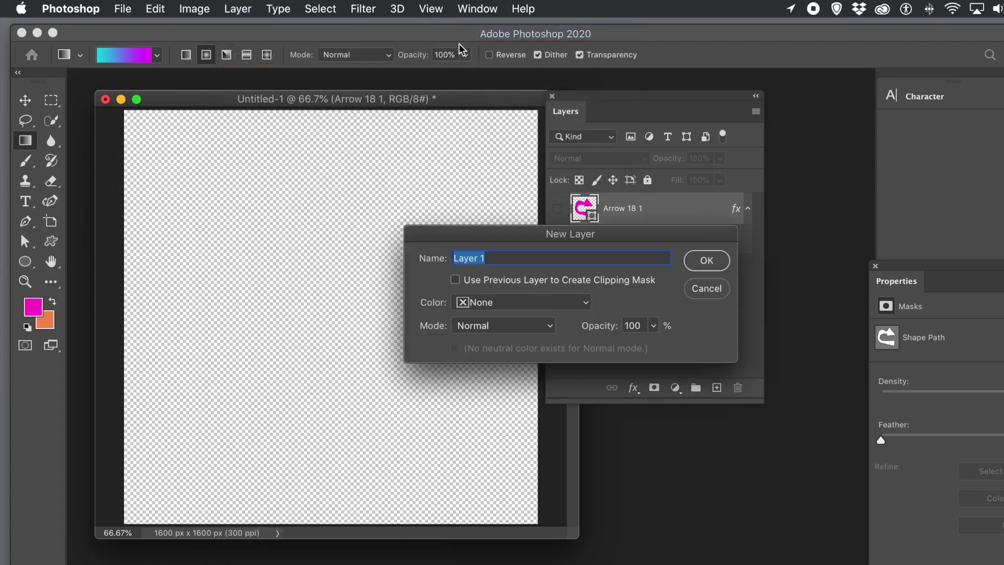
{"action": "left_click", "coordinate": [707, 259]}
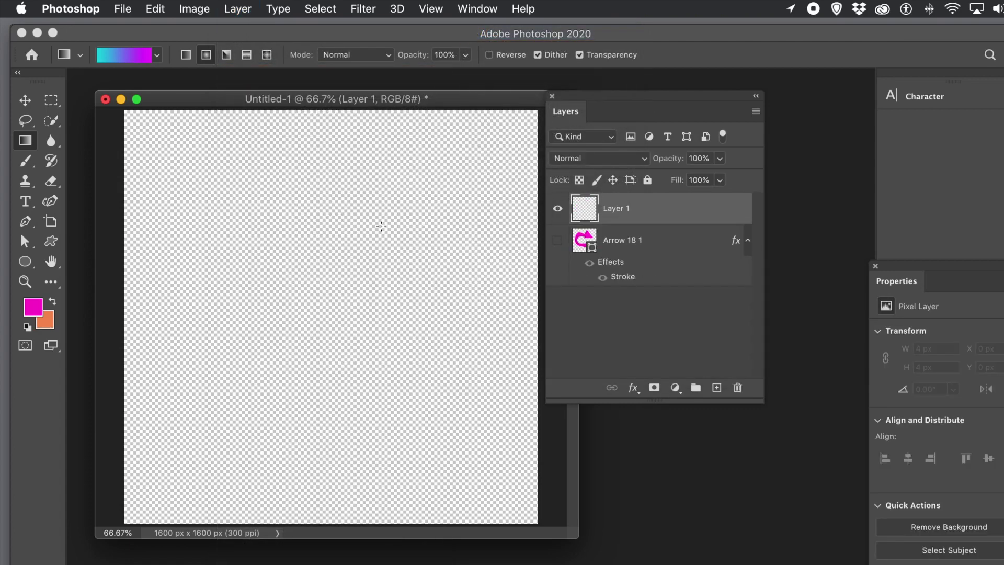
{"action": "left_click_drag", "start_coordinate": [238, 182], "coordinate": [427, 372]}
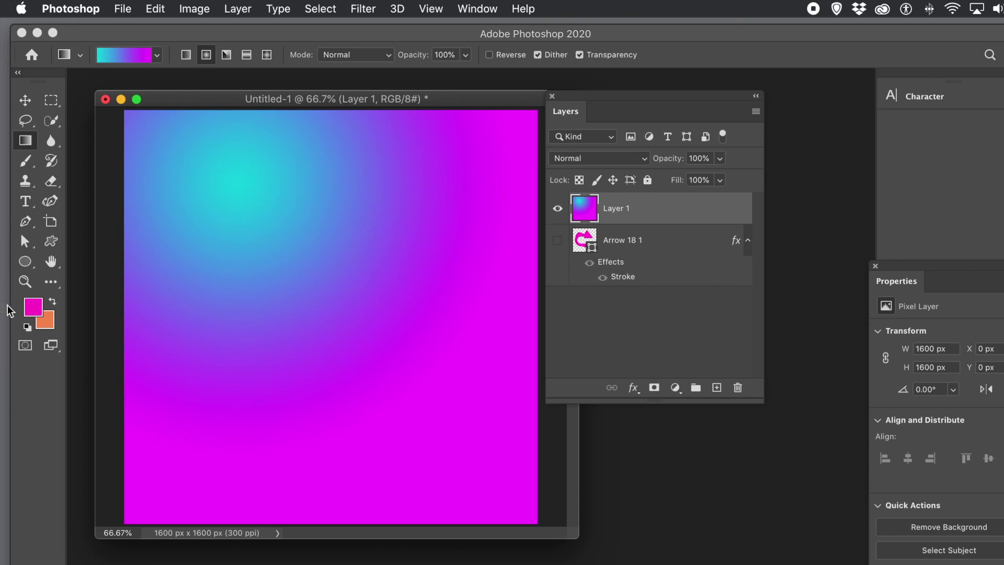
Draw the solid notched arrowhead custom shape from the Arrows group, about 1174 by 1097 px, over the gradient
{"action": "left_click", "coordinate": [50, 241]}
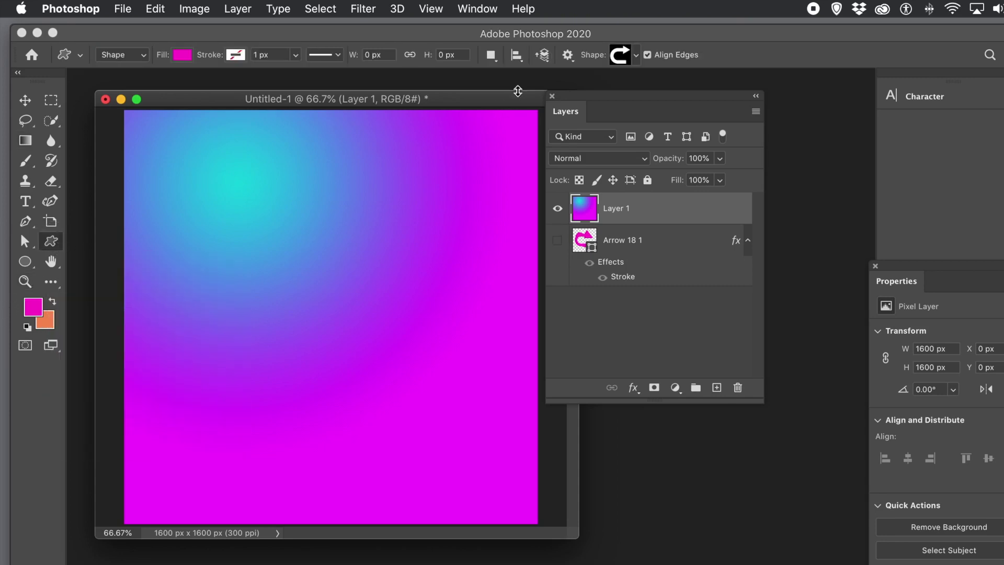
{"action": "left_click", "coordinate": [636, 57]}
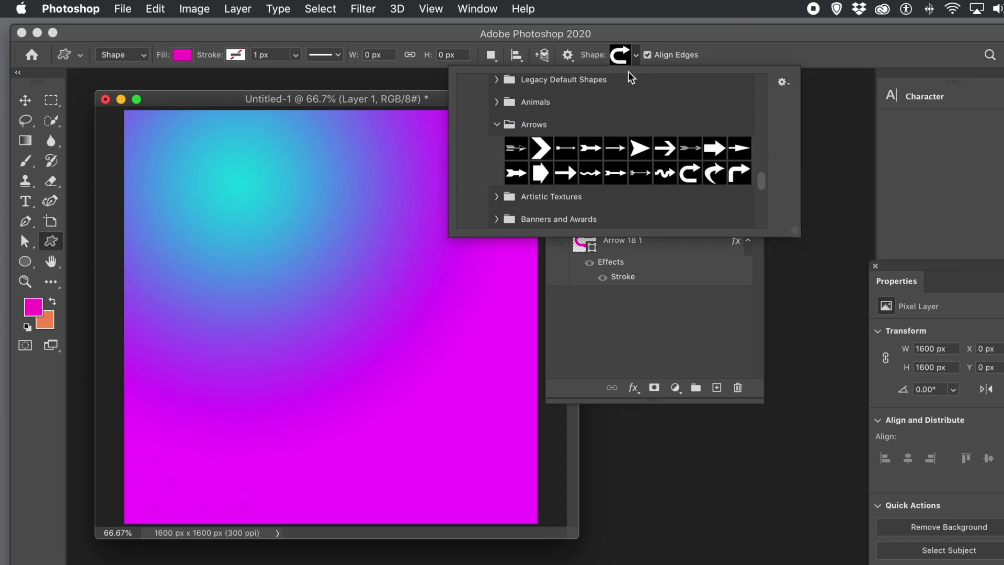
{"action": "left_click", "coordinate": [636, 148]}
{"action": "left_click_drag", "start_coordinate": [167, 180], "coordinate": [467, 463]}
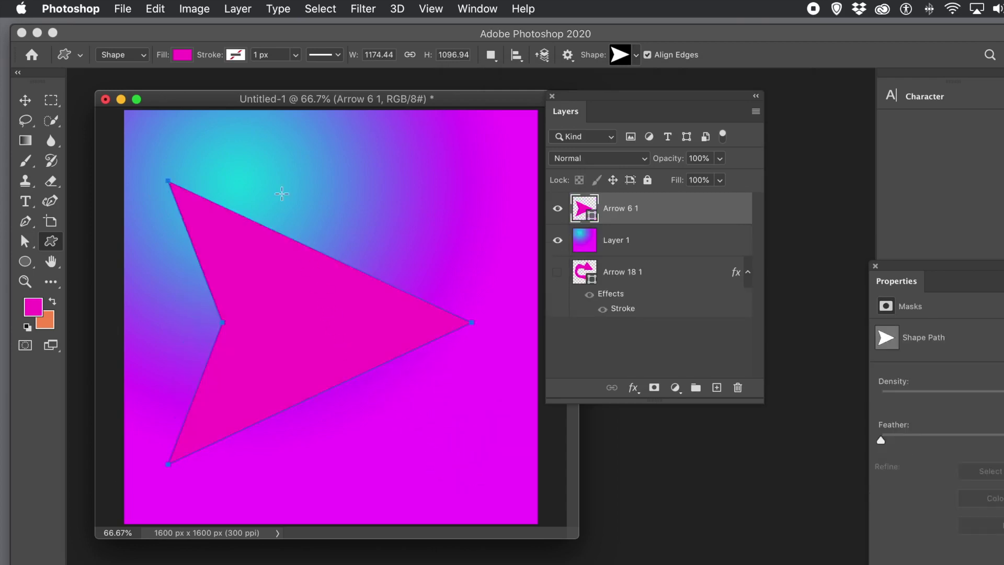
Add a Stroke layer style with the Shape Burst gradient to the new arrowhead and set its size to 92 px
{"action": "left_click", "coordinate": [236, 9]}
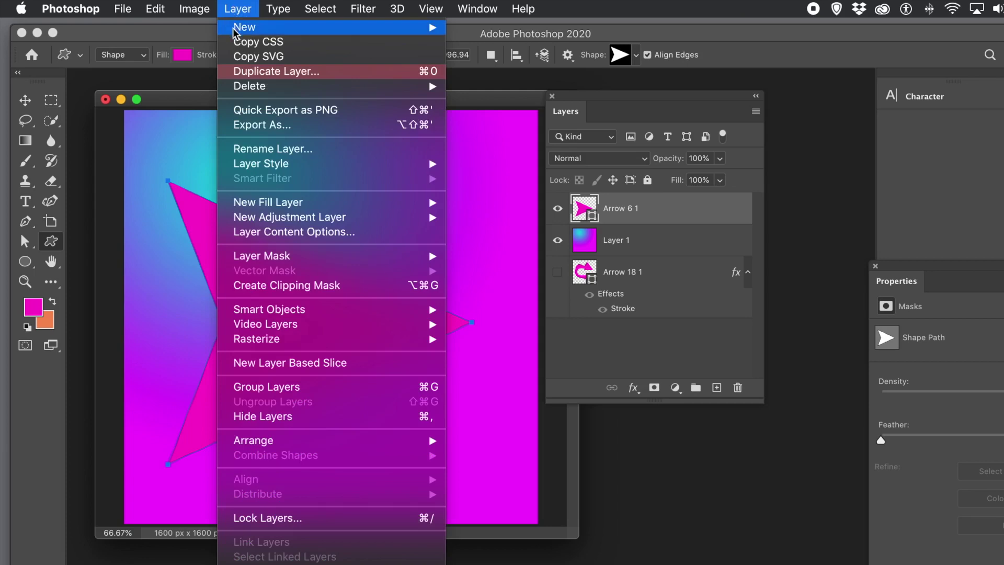
{"action": "mouse_move", "coordinate": [260, 168]}
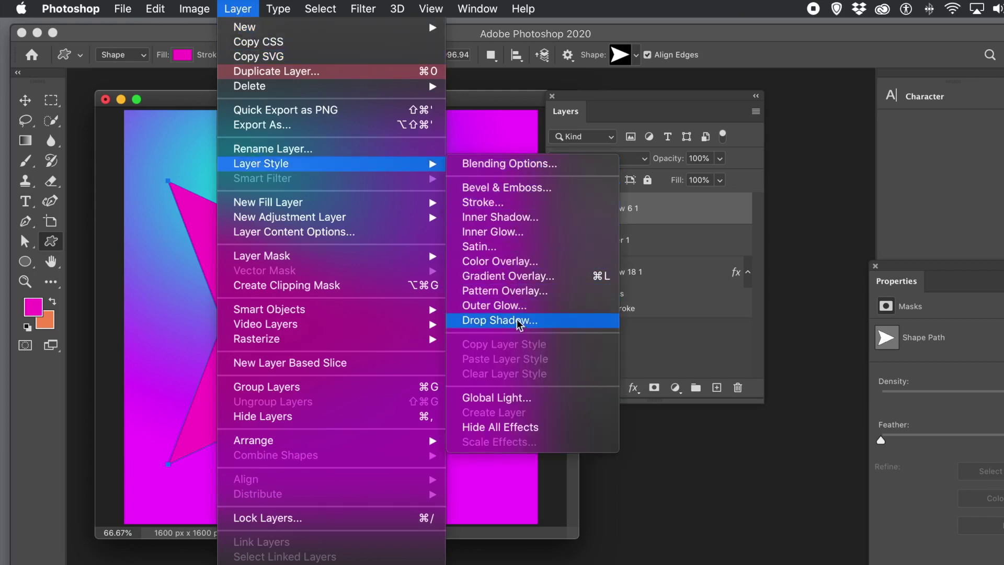
{"action": "left_click", "coordinate": [504, 200]}
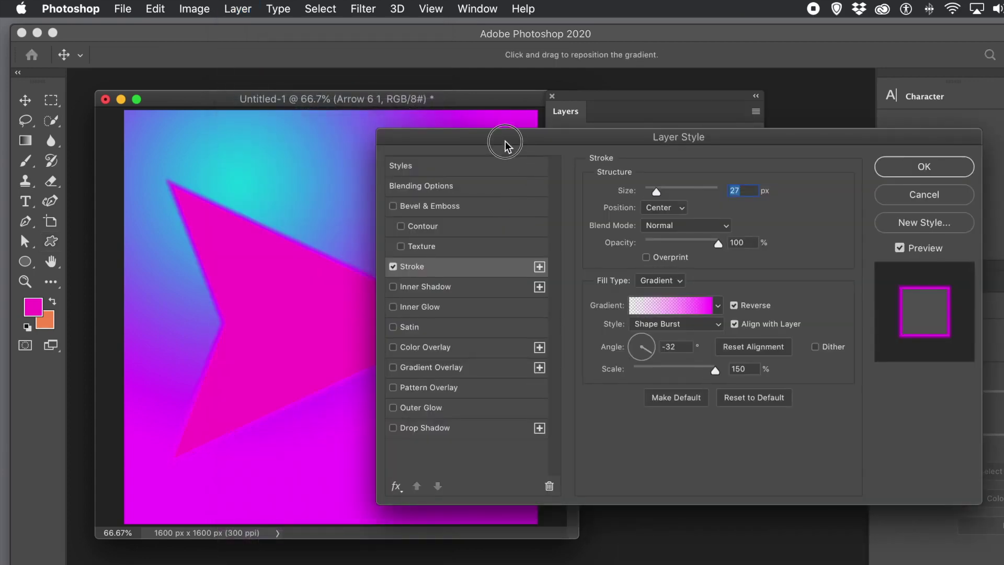
{"action": "left_click_drag", "start_coordinate": [505, 141], "coordinate": [452, 129]}
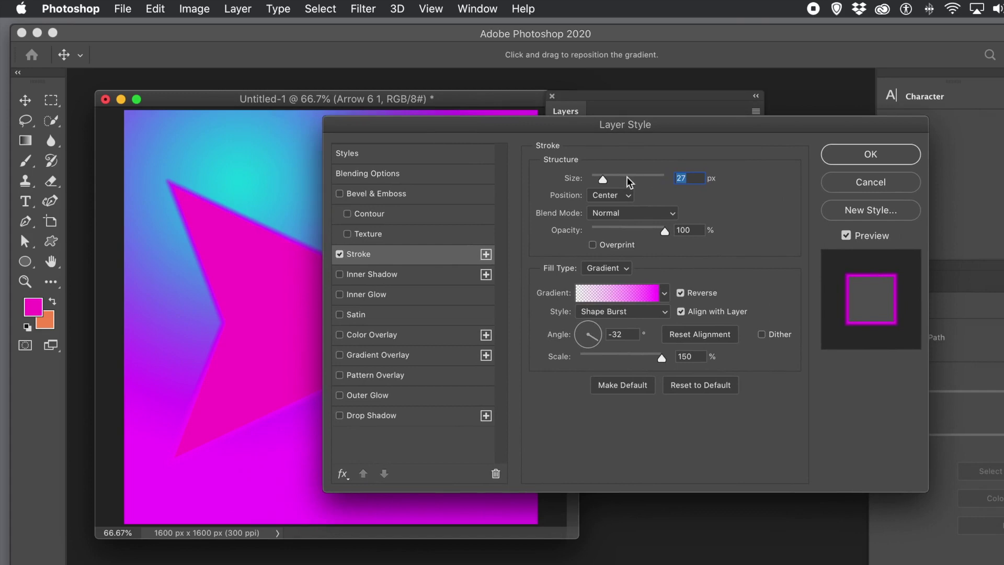
{"action": "left_click_drag", "start_coordinate": [607, 178], "coordinate": [626, 180]}
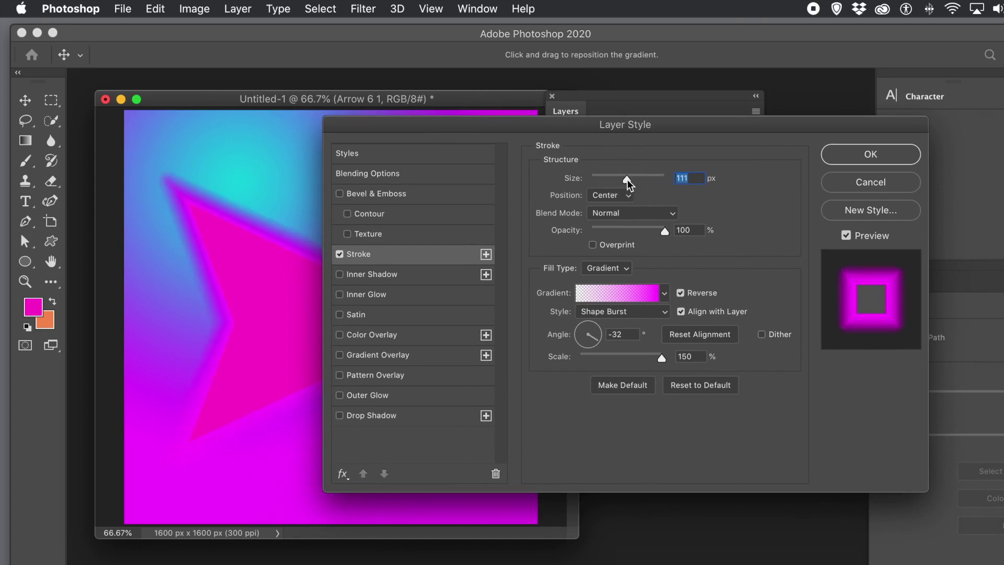
{"action": "left_click_drag", "start_coordinate": [626, 180], "coordinate": [622, 180]}
Save the stroke as a new style with layer effects included and added to the current library, and apply the Layer Style settings
{"action": "left_click_drag", "start_coordinate": [786, 123], "coordinate": [512, 127]}
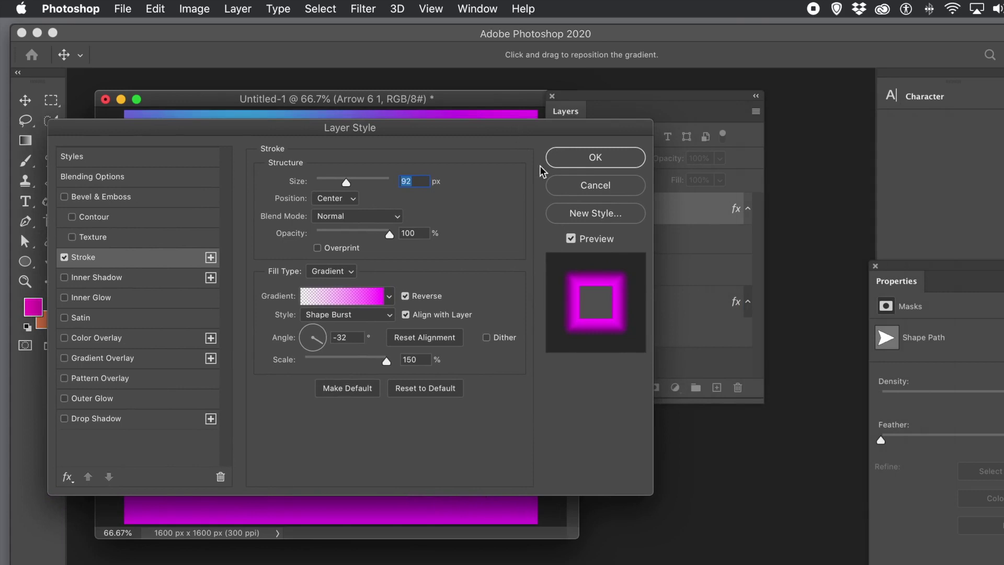
{"action": "left_click", "coordinate": [606, 214]}
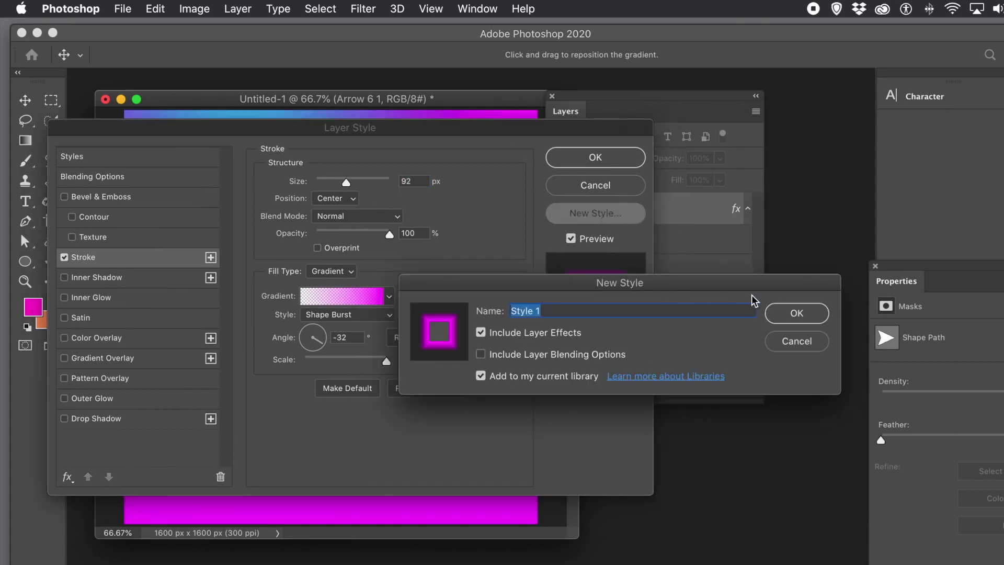
{"action": "left_click_drag", "start_coordinate": [756, 287], "coordinate": [655, 274]}
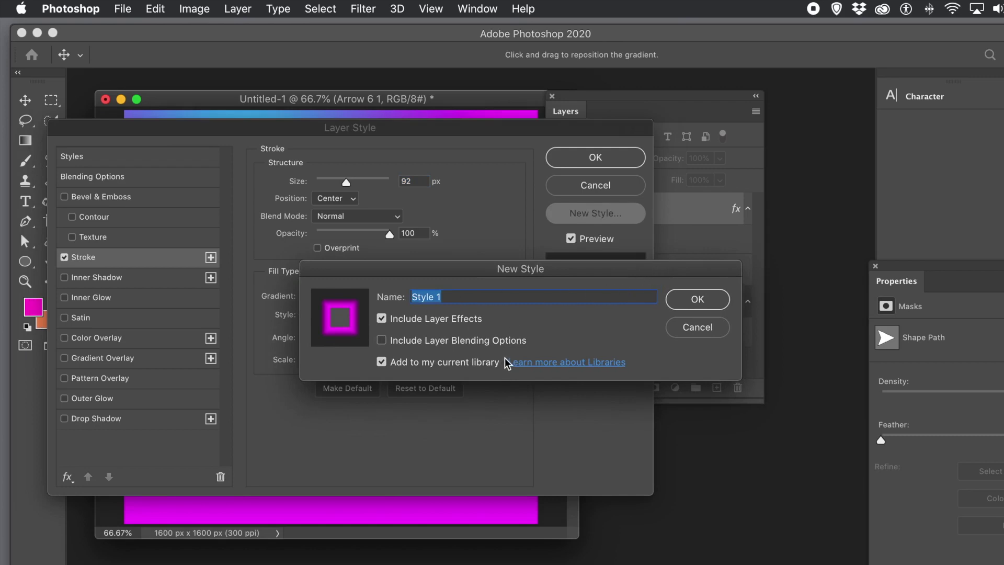
{"action": "left_click", "coordinate": [690, 308]}
{"action": "left_click_drag", "start_coordinate": [399, 126], "coordinate": [575, 138]}
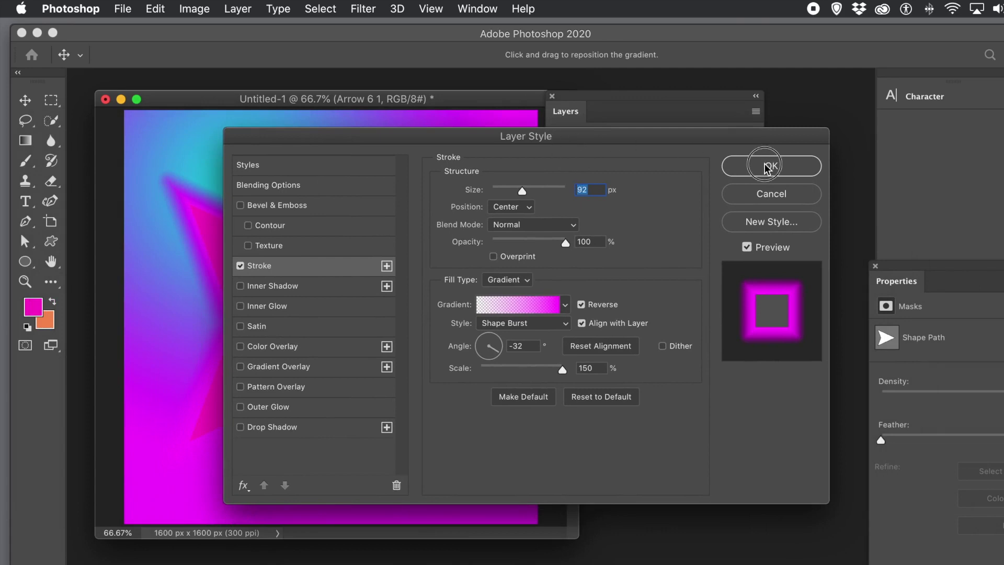
{"action": "key", "text": "Return"}
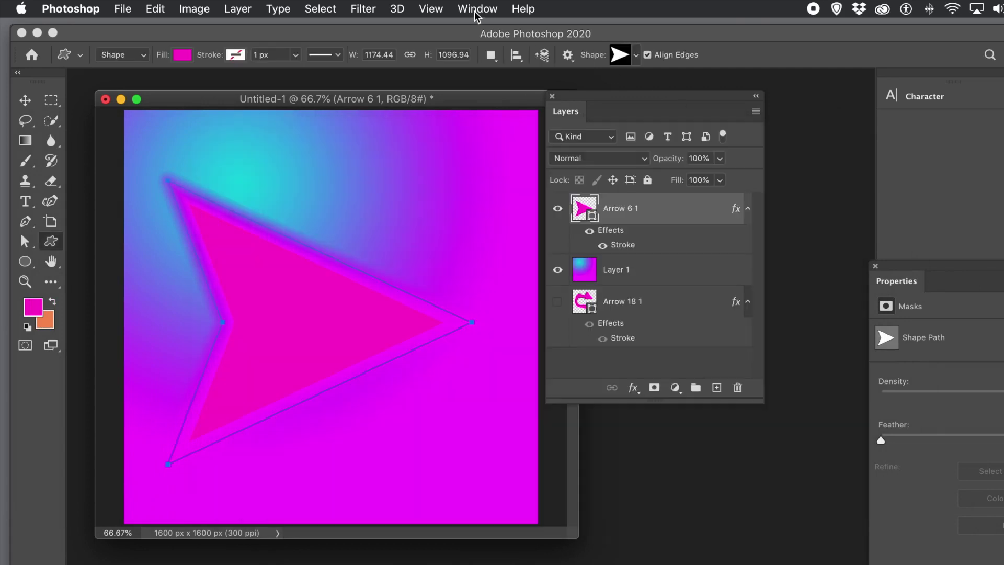
{"action": "left_click", "coordinate": [476, 13]}
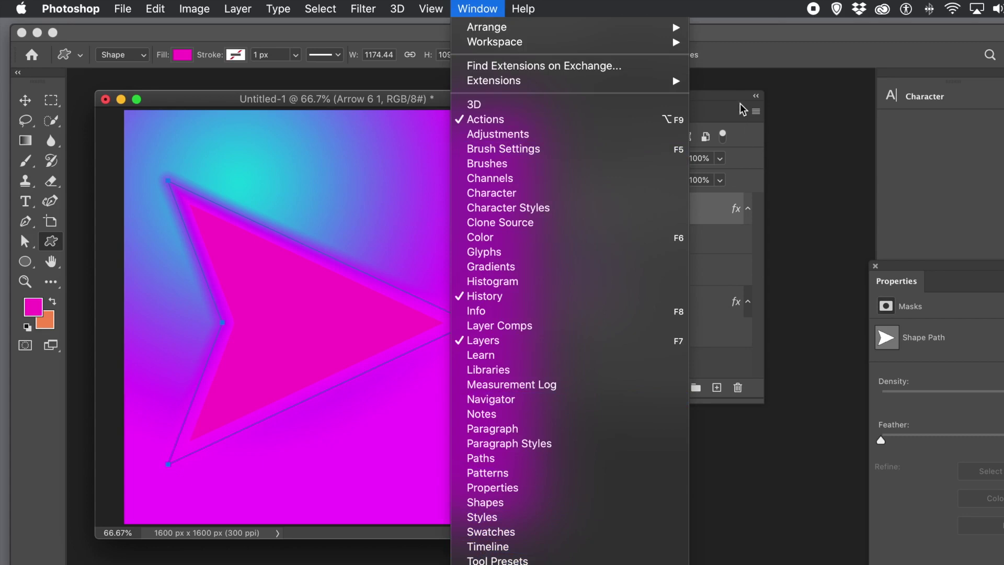
{"action": "left_click", "coordinate": [742, 64]}
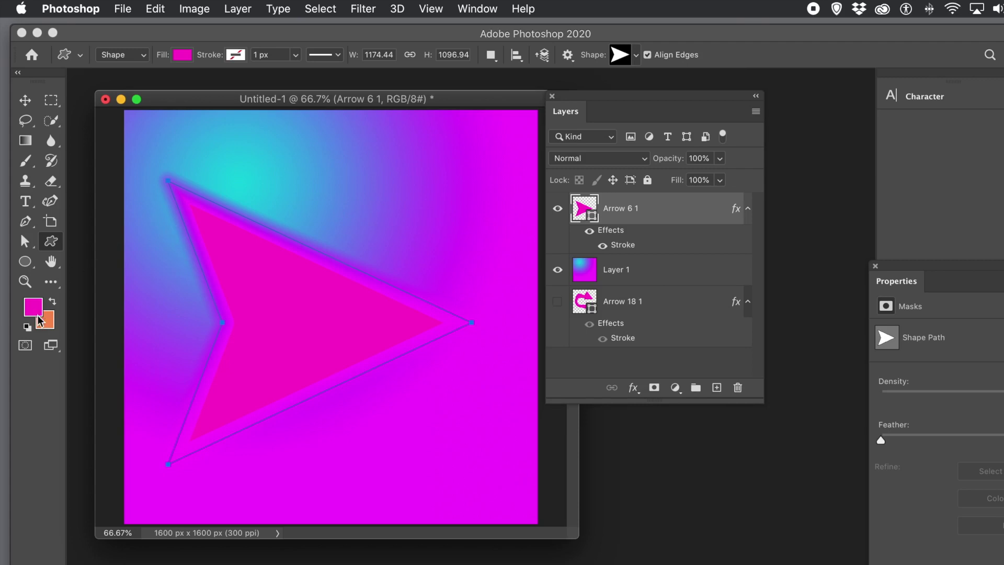
Change the arrowhead shape's fill to black and close the Libraries panel
{"action": "left_click", "coordinate": [183, 56]}
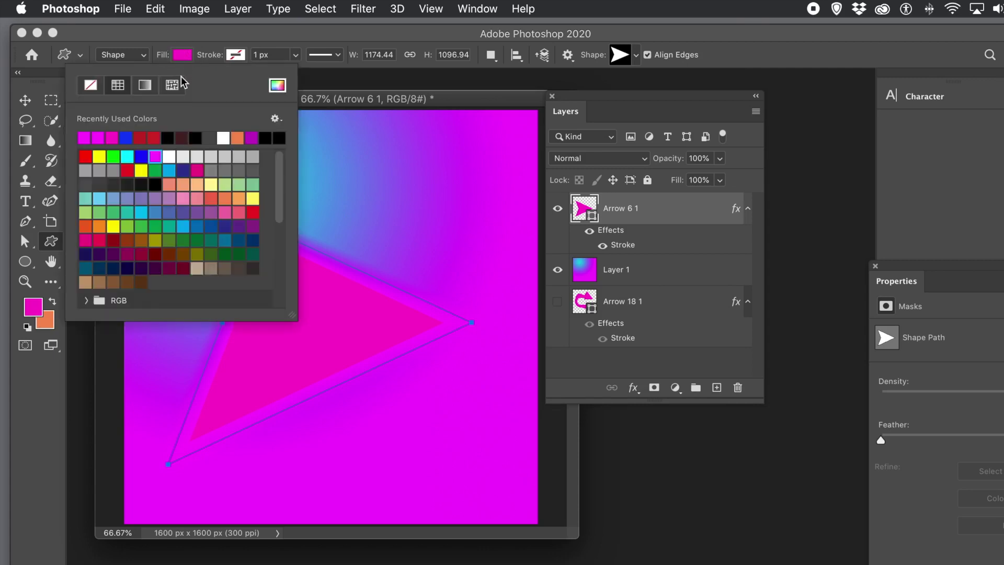
{"action": "left_click", "coordinate": [154, 185]}
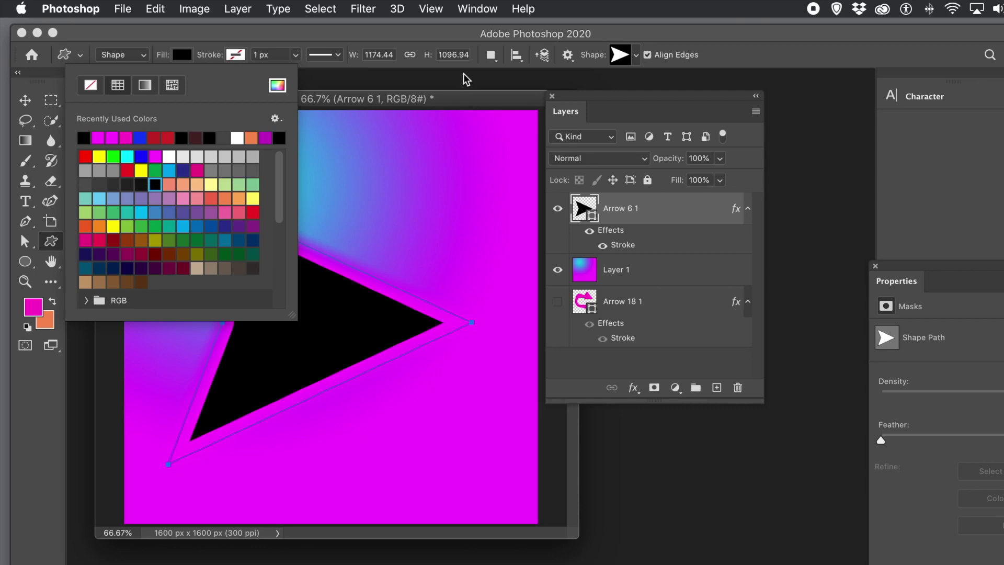
{"action": "left_click", "coordinate": [356, 197]}
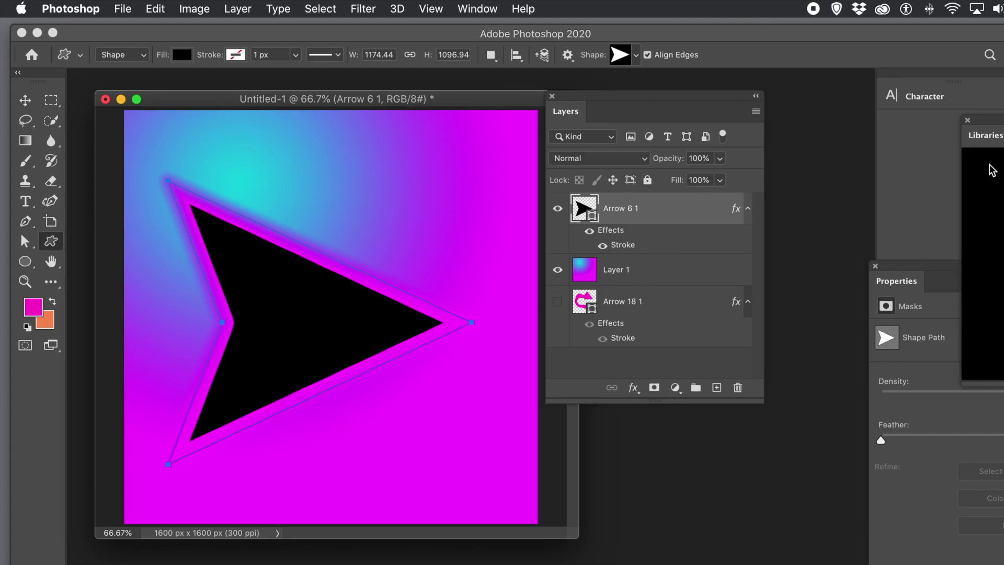
{"action": "left_click", "coordinate": [966, 121]}
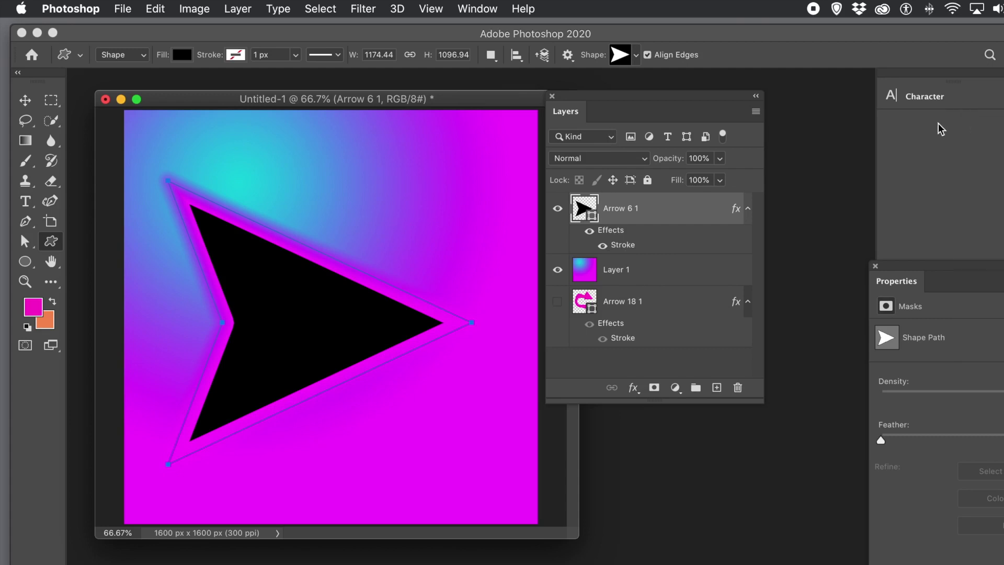
Edit the arrowhead's stroke gradient and set its magenta color stop to the black sampled from the shape's fill
{"action": "left_click", "coordinate": [624, 246]}
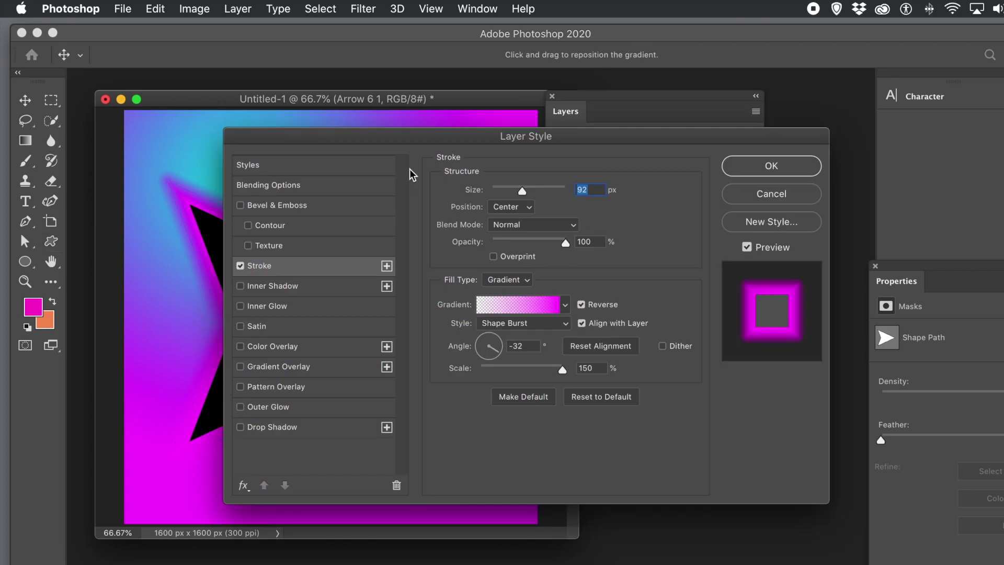
{"action": "left_click_drag", "start_coordinate": [383, 131], "coordinate": [535, 138]}
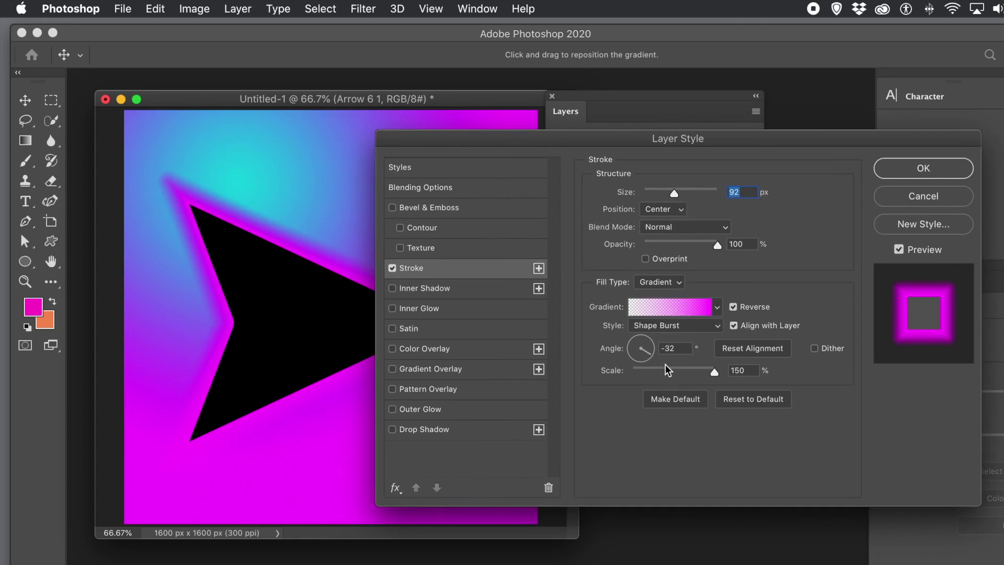
{"action": "left_click", "coordinate": [672, 312]}
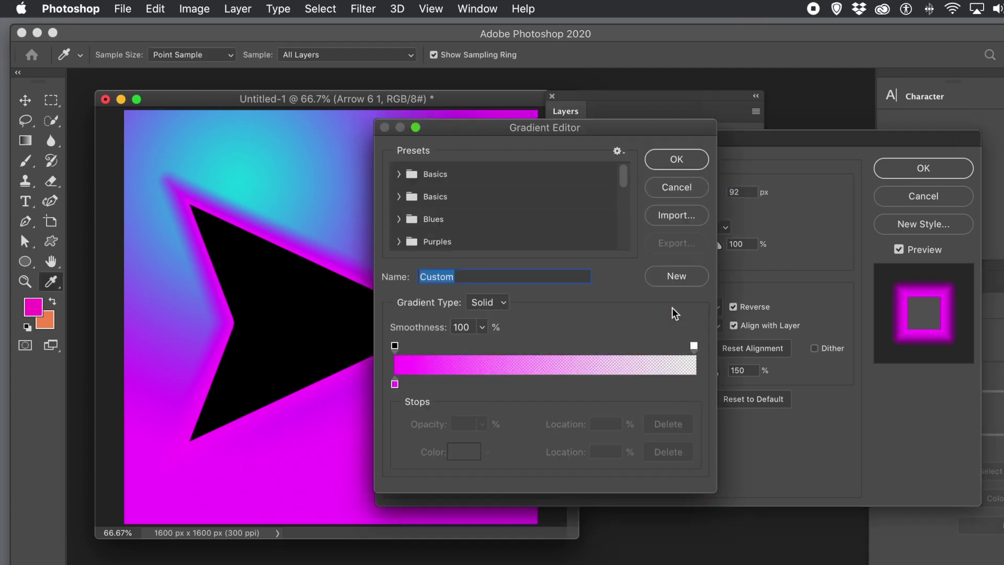
{"action": "left_click", "coordinate": [395, 385]}
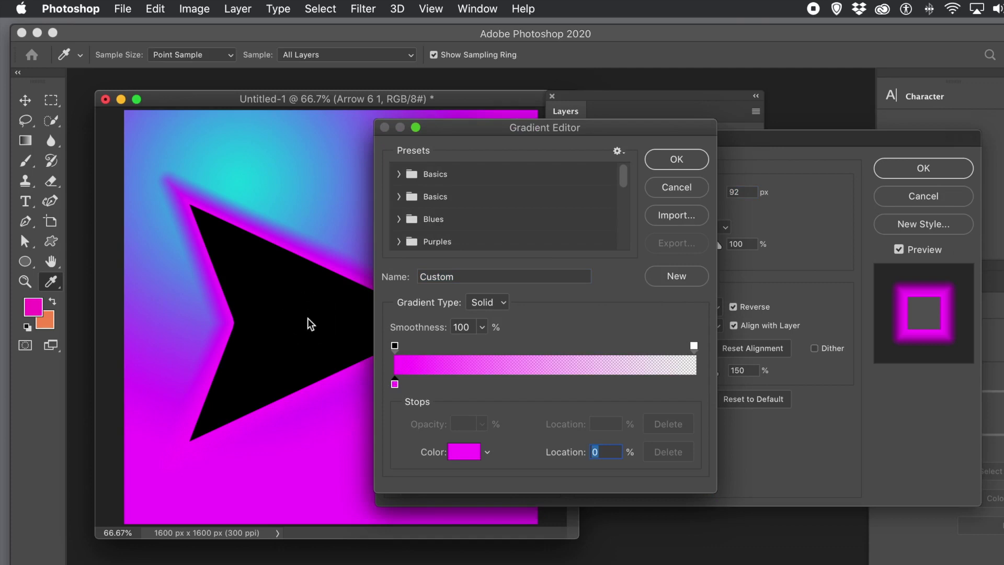
{"action": "left_click", "coordinate": [308, 318]}
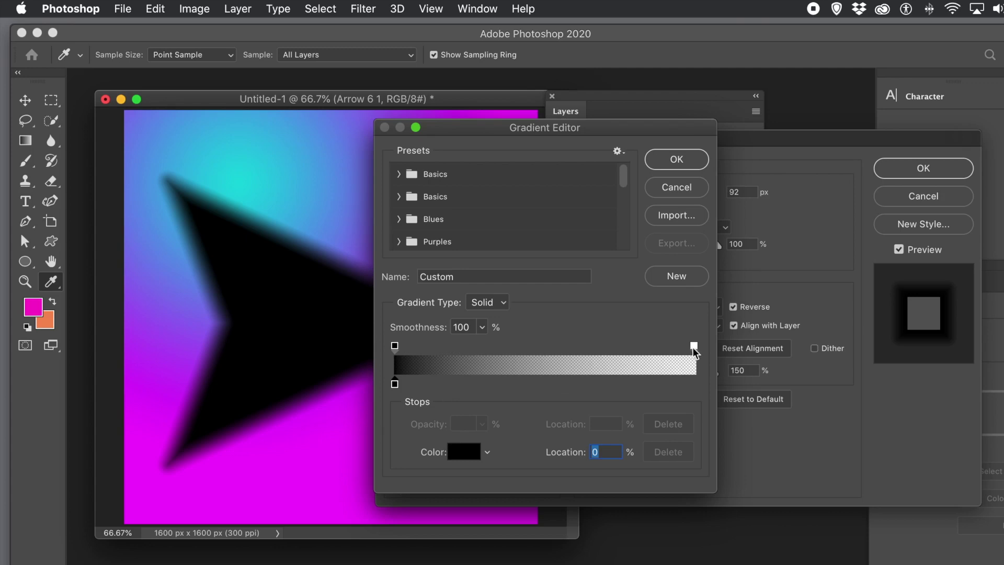
Try moving the gradient's transparent opacity stop to 10% and its opaque stop to 66%, returning each to its original end
{"action": "left_click_drag", "start_coordinate": [694, 350], "coordinate": [528, 350]}
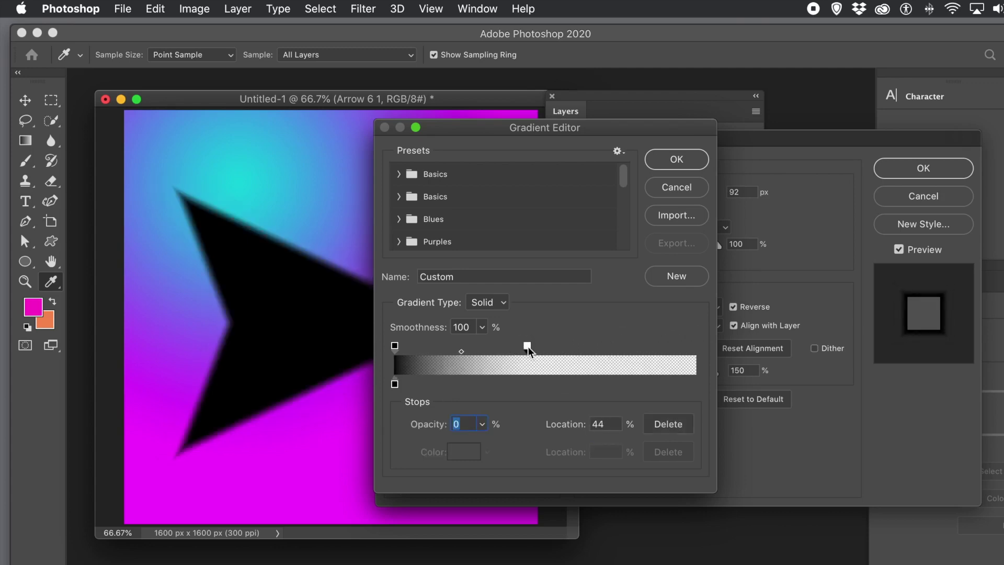
{"action": "left_click_drag", "start_coordinate": [528, 350], "coordinate": [450, 350]}
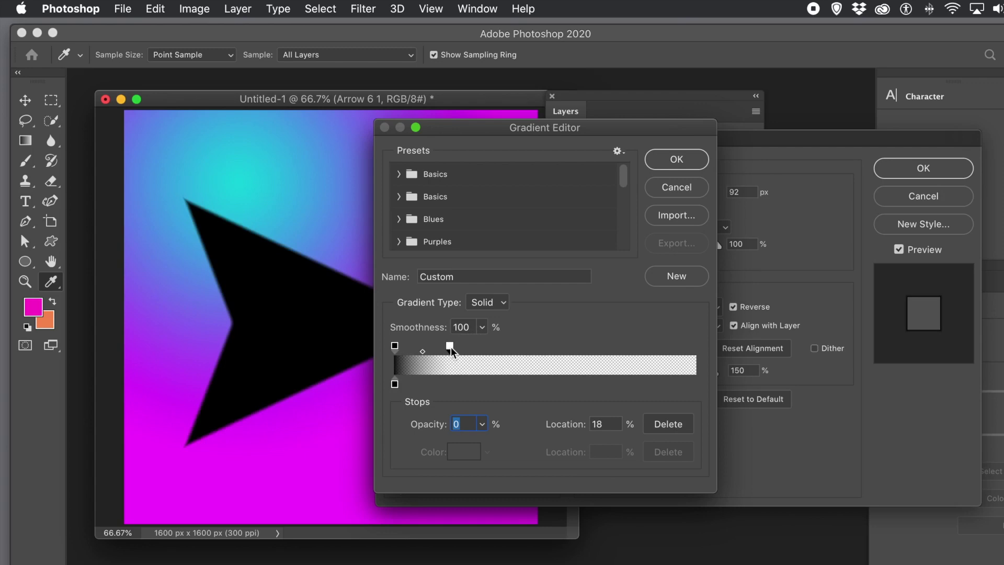
{"action": "left_click_drag", "start_coordinate": [451, 351], "coordinate": [438, 353]}
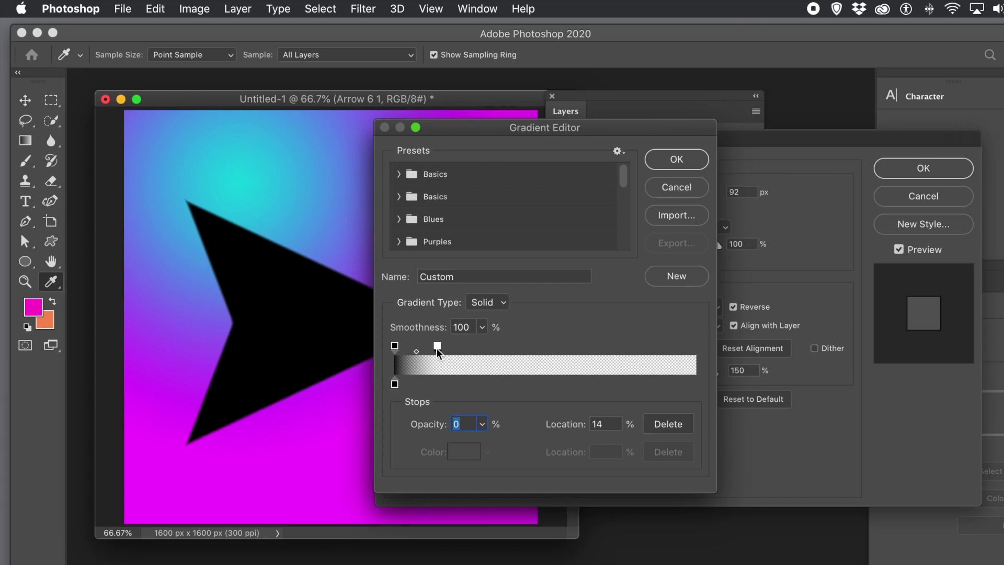
{"action": "left_click_drag", "start_coordinate": [437, 350], "coordinate": [426, 354]}
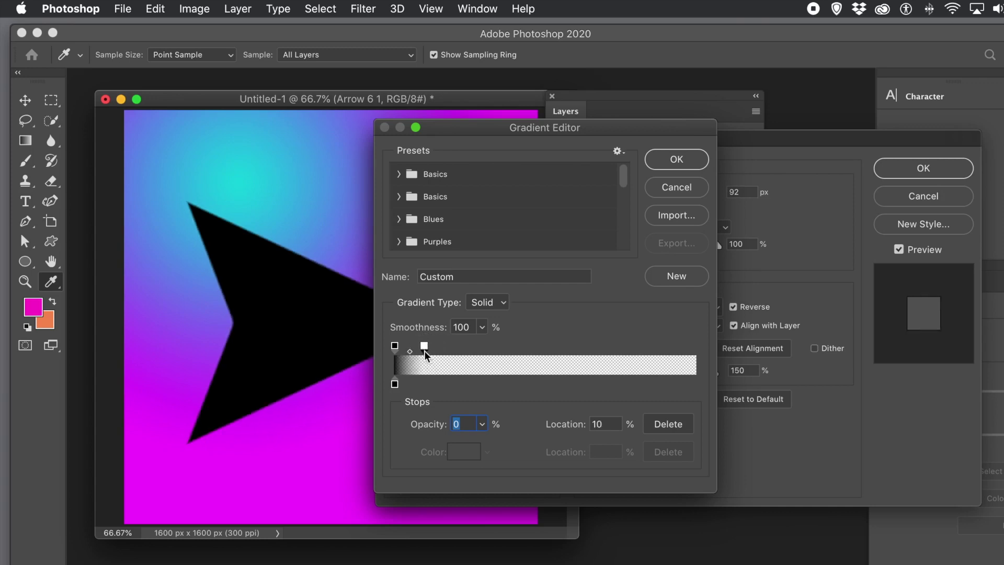
{"action": "left_click_drag", "start_coordinate": [424, 351], "coordinate": [703, 355]}
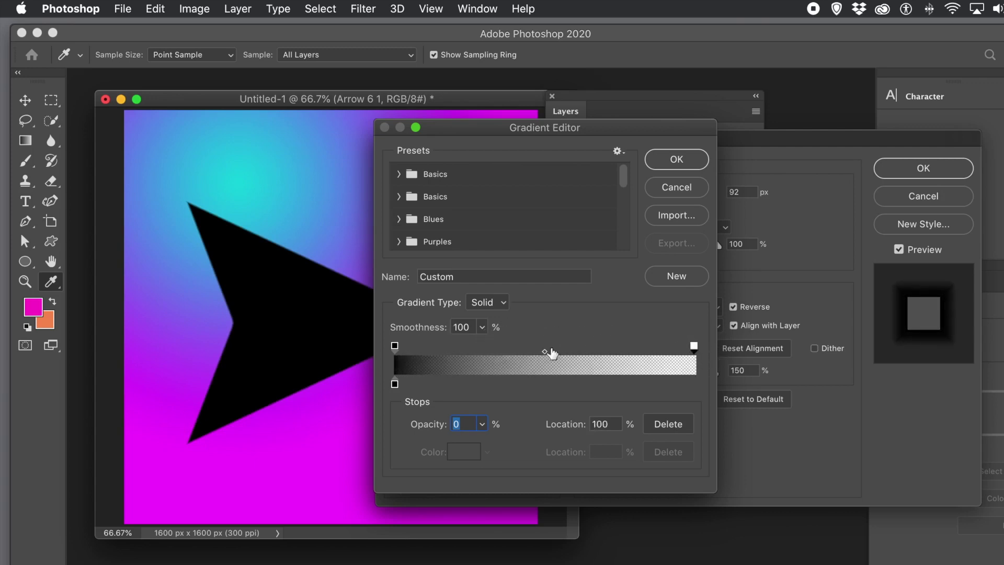
{"action": "left_click_drag", "start_coordinate": [395, 348], "coordinate": [595, 351]}
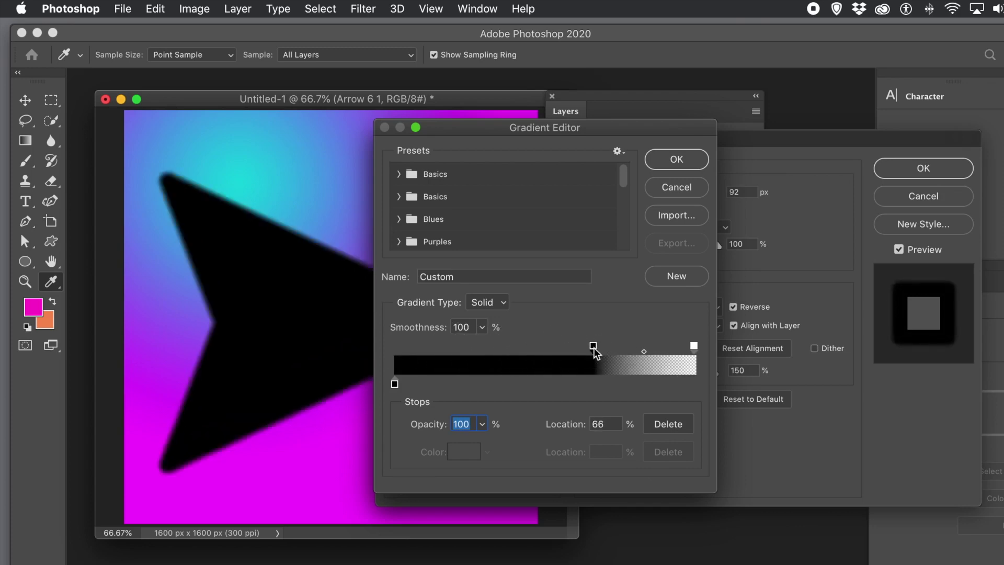
{"action": "left_click_drag", "start_coordinate": [594, 351], "coordinate": [373, 342]}
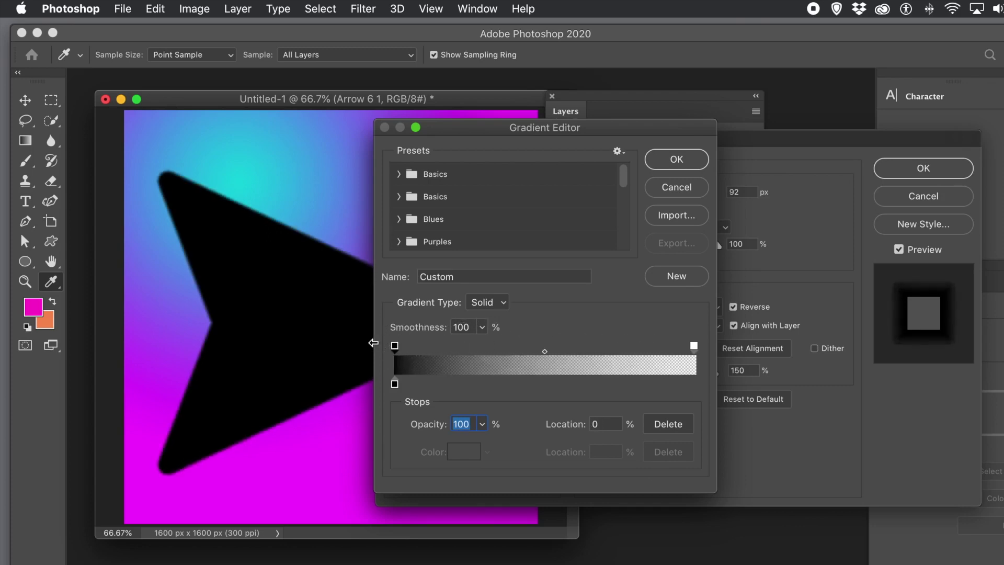
Set the gradient's opacity midpoint to 16% and the transparent stop's location to 36%, and accept the gradient
{"action": "left_click", "coordinate": [545, 352]}
{"action": "left_click_drag", "start_coordinate": [544, 352], "coordinate": [465, 355]}
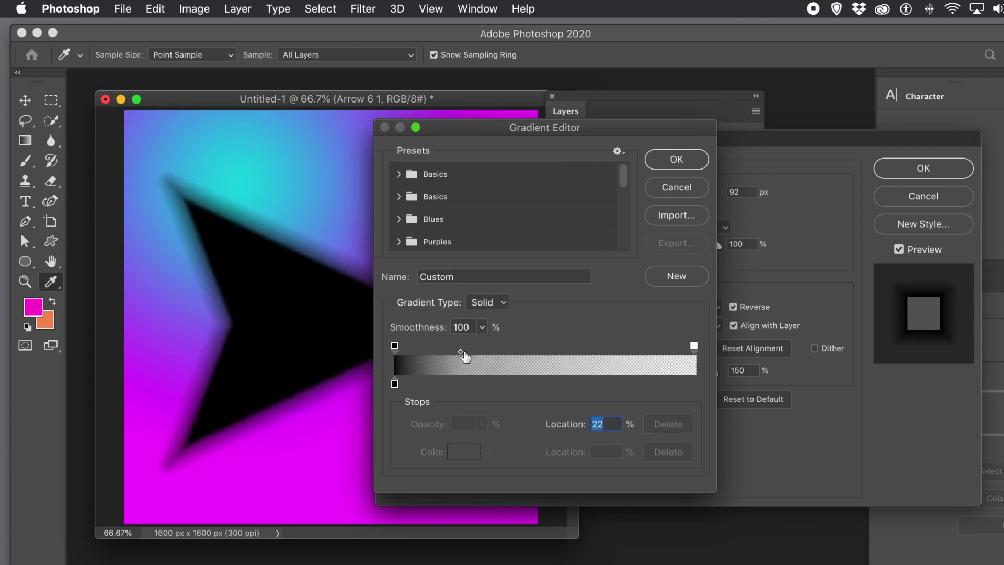
{"action": "left_click_drag", "start_coordinate": [464, 355], "coordinate": [672, 353]}
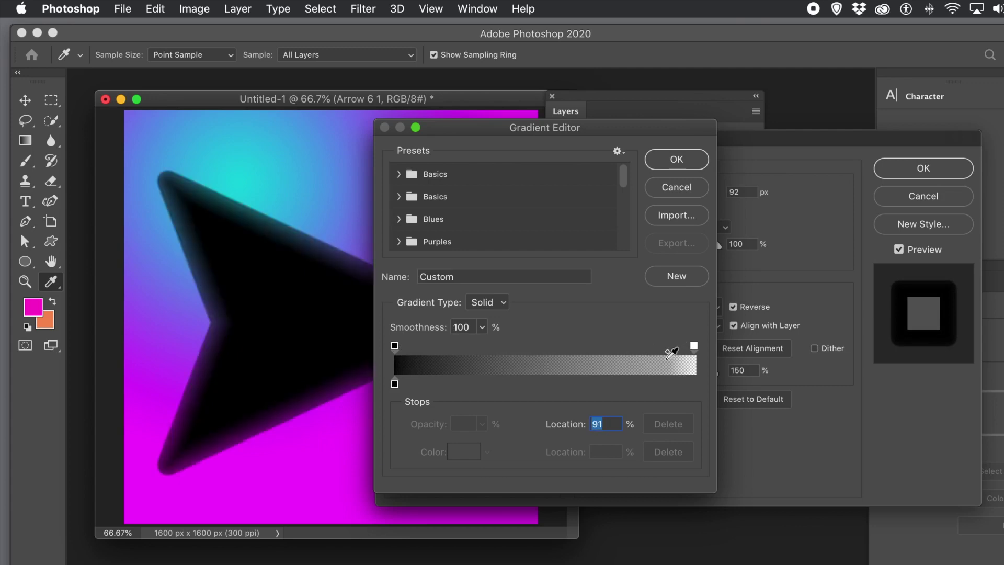
{"action": "left_click_drag", "start_coordinate": [669, 357], "coordinate": [446, 355]}
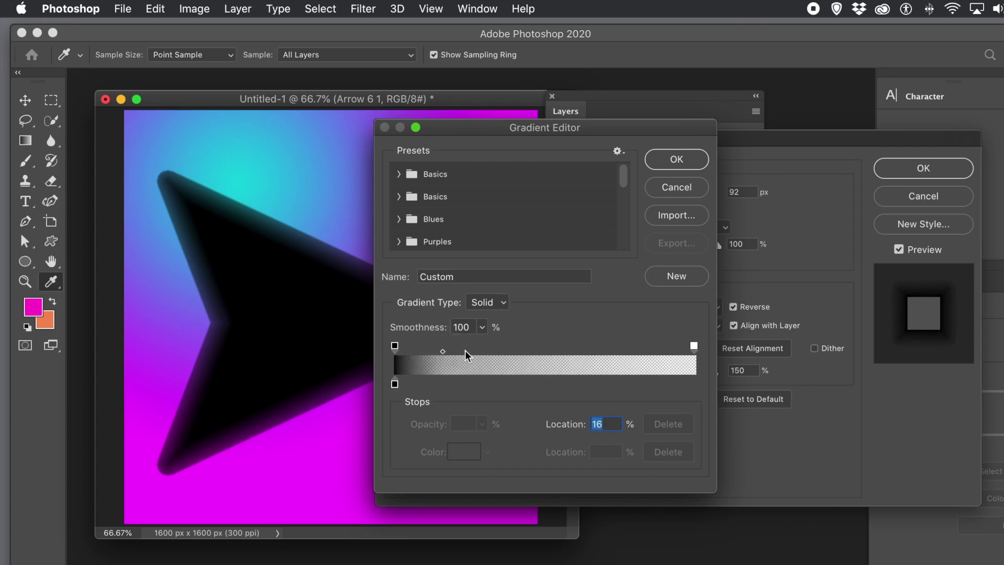
{"action": "left_click_drag", "start_coordinate": [693, 346], "coordinate": [502, 349]}
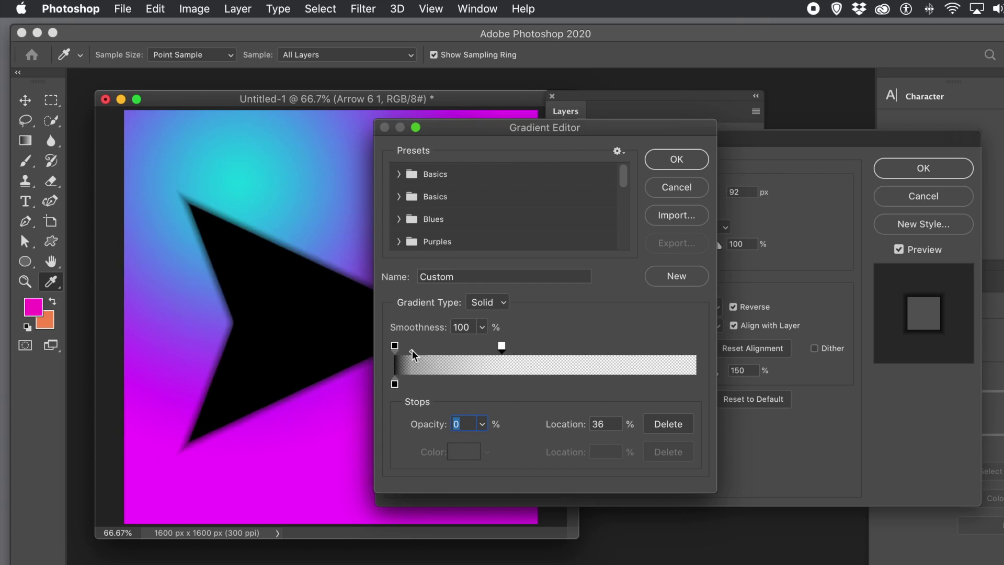
{"action": "left_click", "coordinate": [677, 160]}
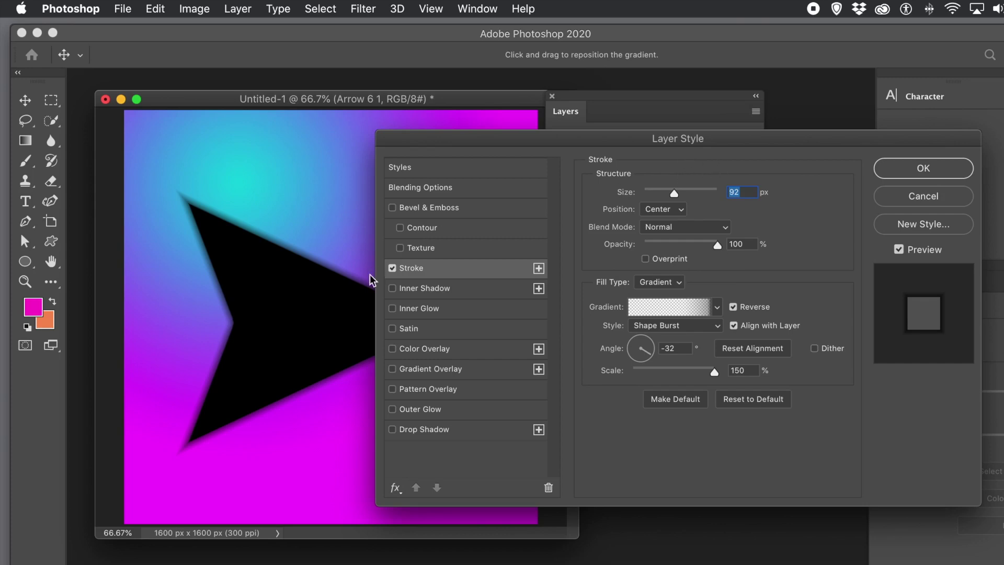
Save the adjusted stroke as Style 2 with layer effects included in the current library, and apply the layer style
{"action": "left_click", "coordinate": [908, 226]}
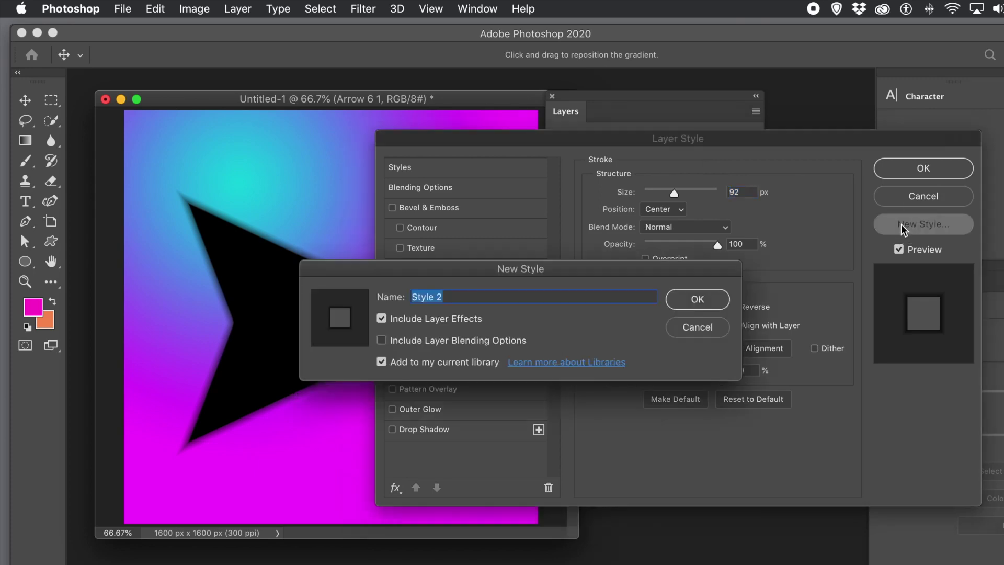
{"action": "left_click", "coordinate": [705, 300]}
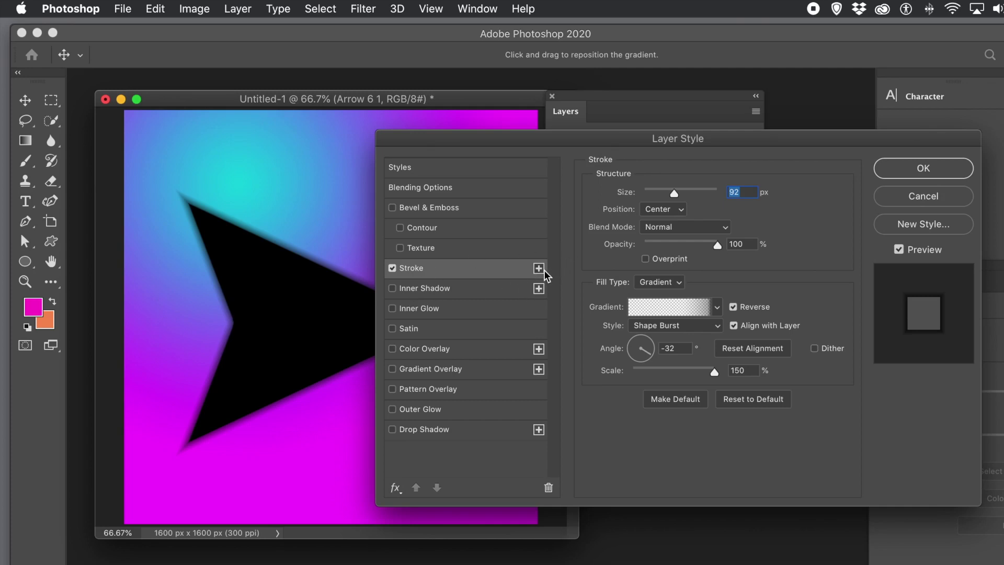
{"action": "left_click", "coordinate": [923, 168]}
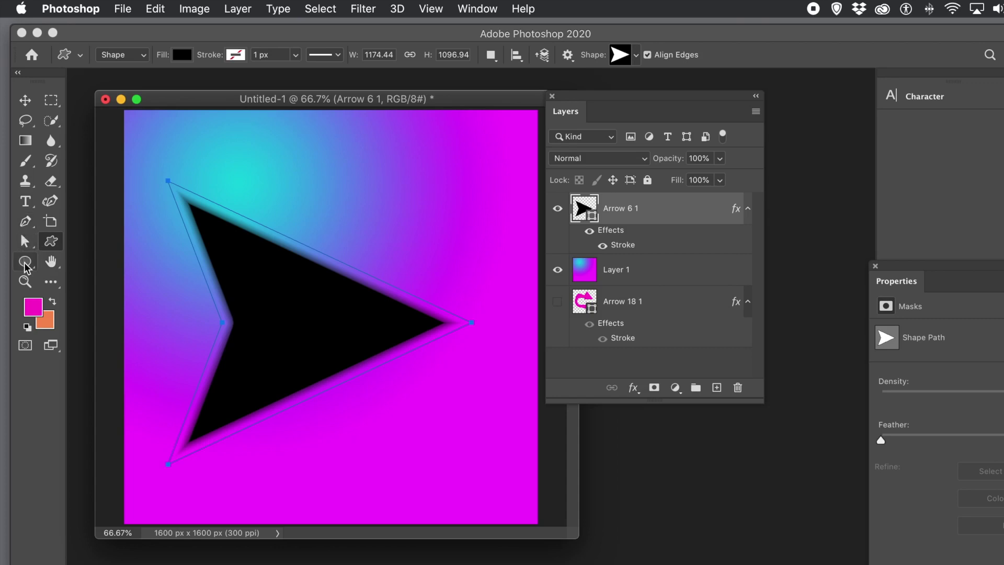
Move the arrowhead's tip anchor point with the Direct Selection tool, making the shape about 1353 px wide
{"action": "left_click_drag", "start_coordinate": [24, 241], "coordinate": [78, 258]}
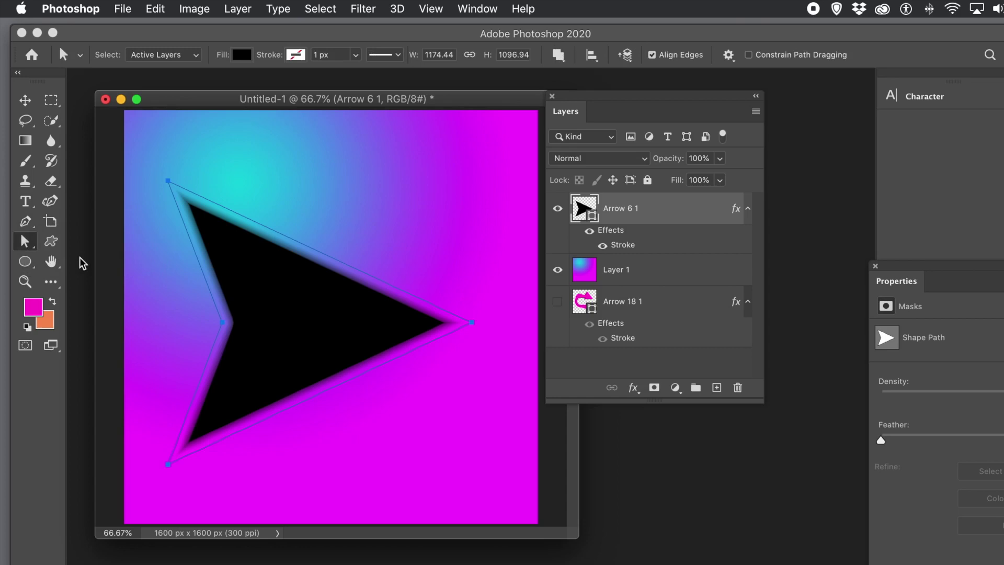
{"action": "left_click_drag", "start_coordinate": [264, 206], "coordinate": [413, 316]}
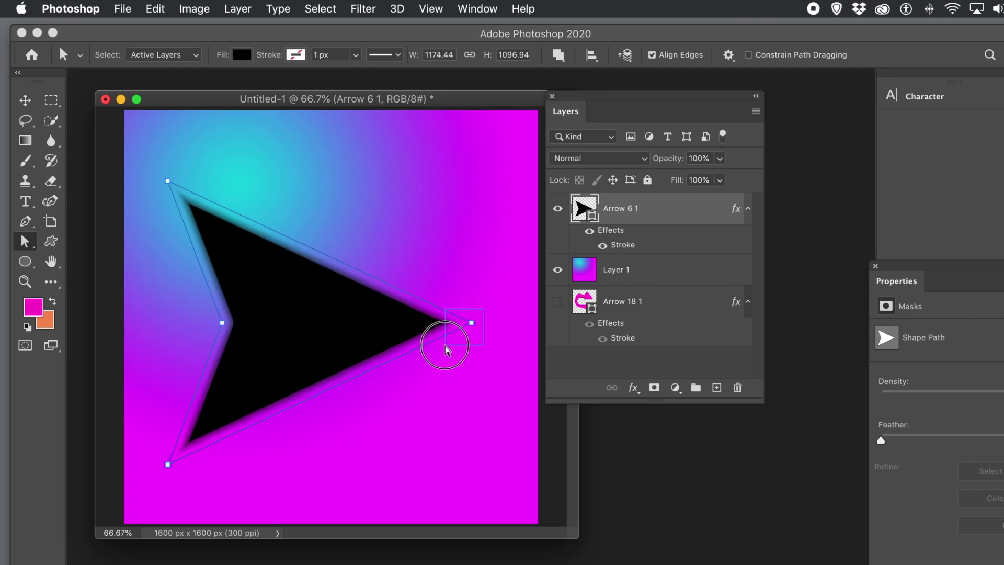
{"action": "left_click_drag", "start_coordinate": [471, 322], "coordinate": [342, 323]}
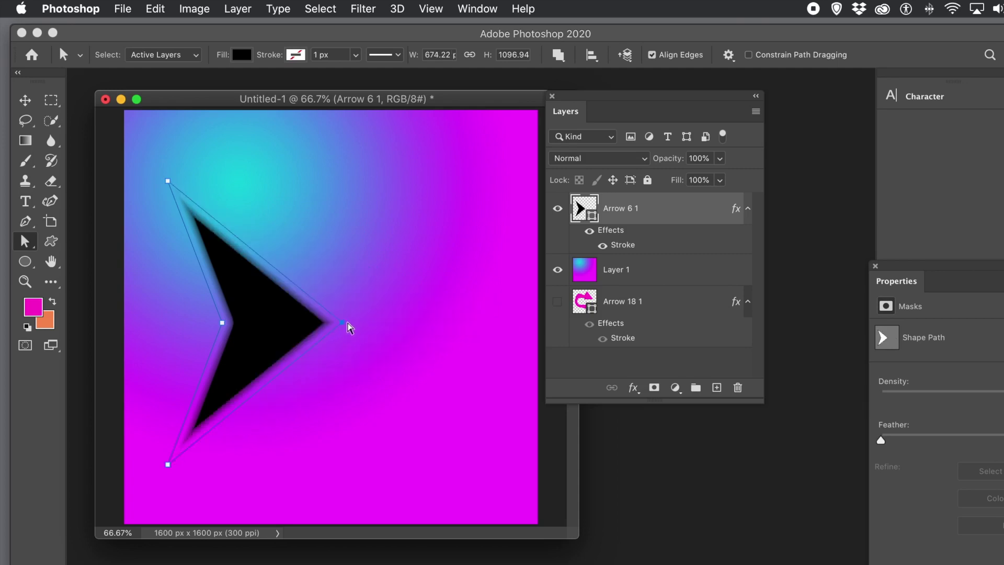
{"action": "left_click_drag", "start_coordinate": [344, 325], "coordinate": [518, 322]}
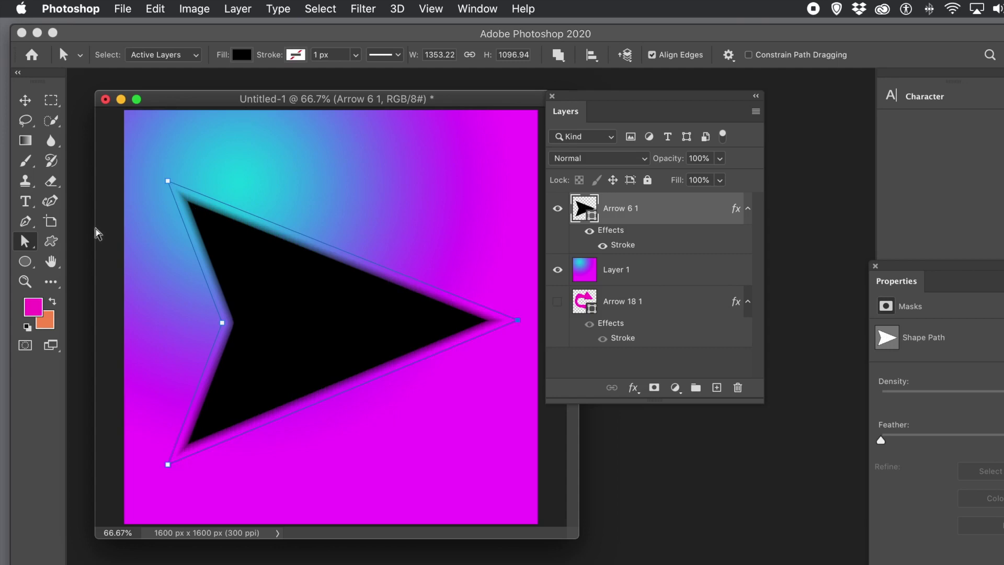
Draw four separate ellipses inside the arrowhead, ranging from about 214 × 162 px down to about 65 × 50 px
{"action": "left_click", "coordinate": [26, 263]}
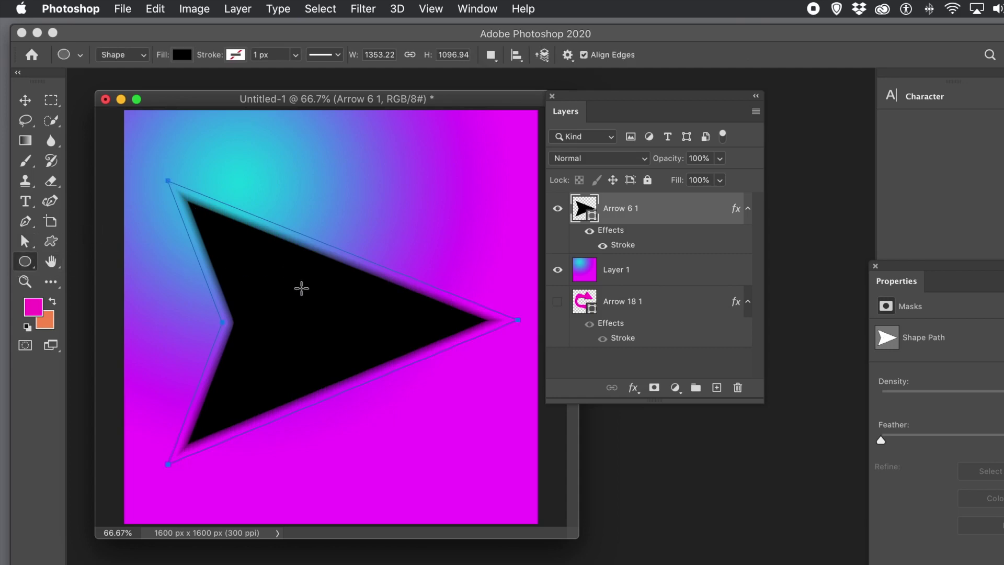
{"action": "left_click_drag", "start_coordinate": [291, 288], "coordinate": [343, 328]}
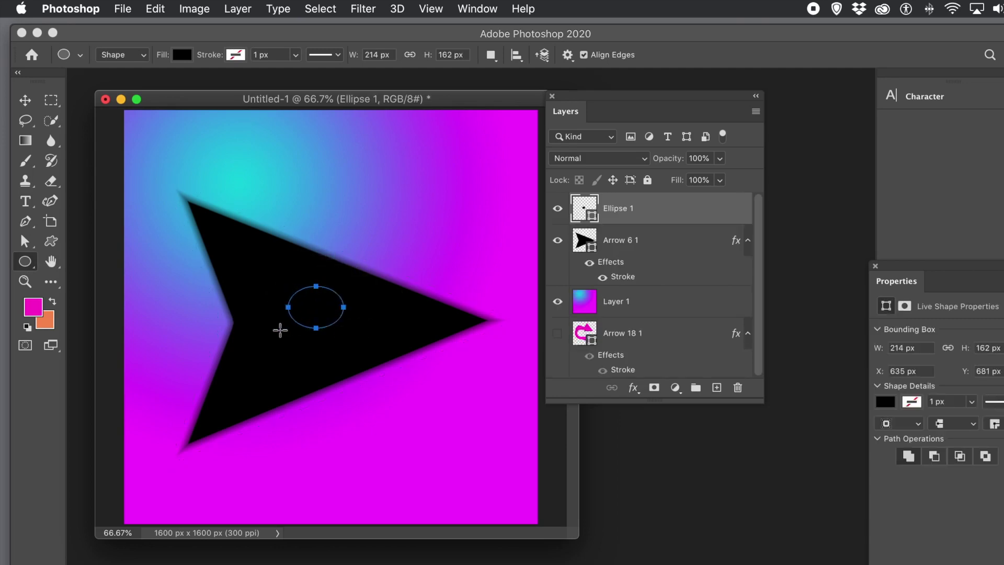
{"action": "left_click_drag", "start_coordinate": [250, 340], "coordinate": [297, 383]}
{"action": "left_click_drag", "start_coordinate": [365, 313], "coordinate": [404, 340]}
{"action": "left_click_drag", "start_coordinate": [366, 283], "coordinate": [382, 299]}
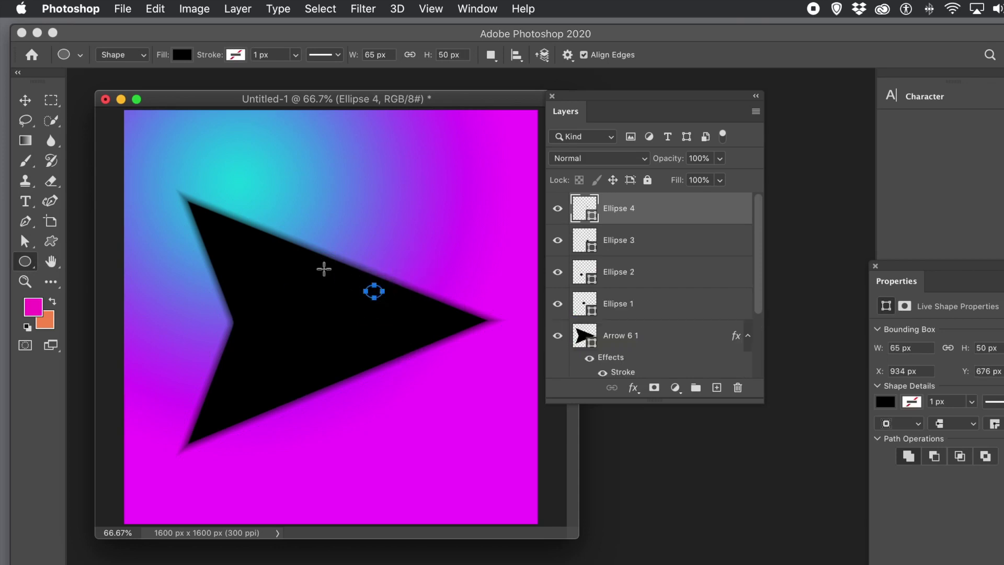
Lock all attributes of the gradient background layer, Layer 1
{"action": "left_click", "coordinate": [24, 100]}
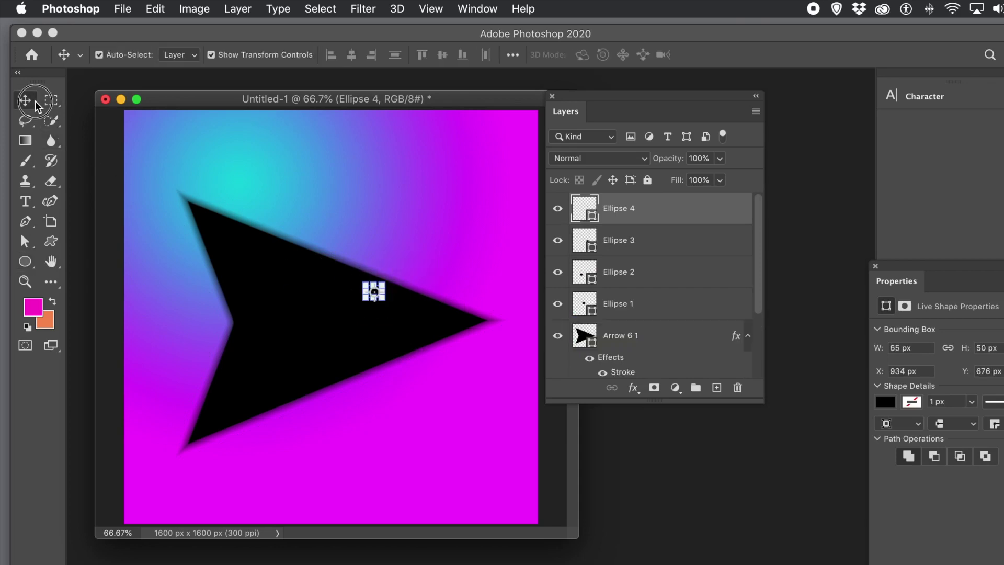
{"action": "left_click", "coordinate": [144, 171]}
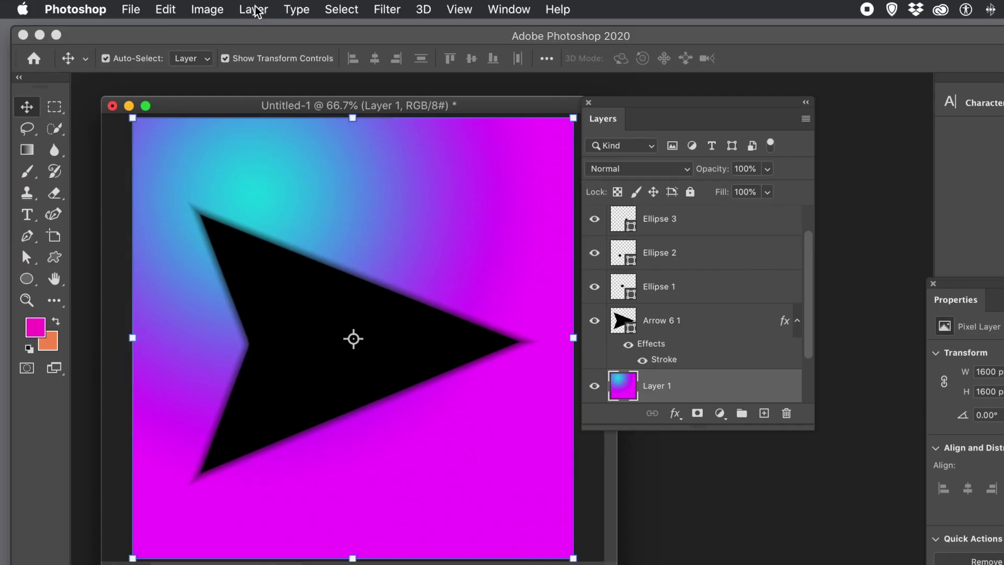
{"action": "left_click", "coordinate": [254, 9]}
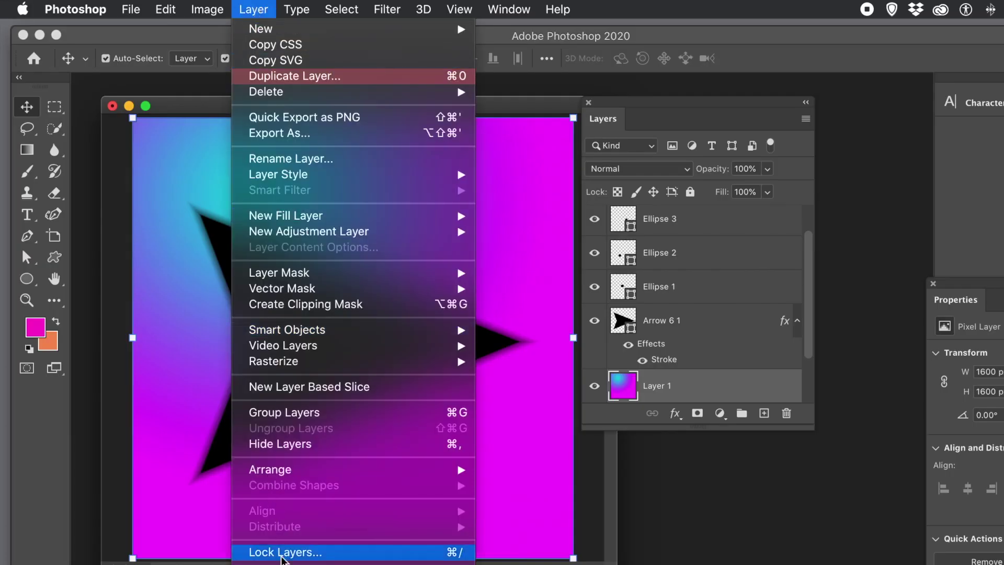
{"action": "left_click", "coordinate": [301, 556]}
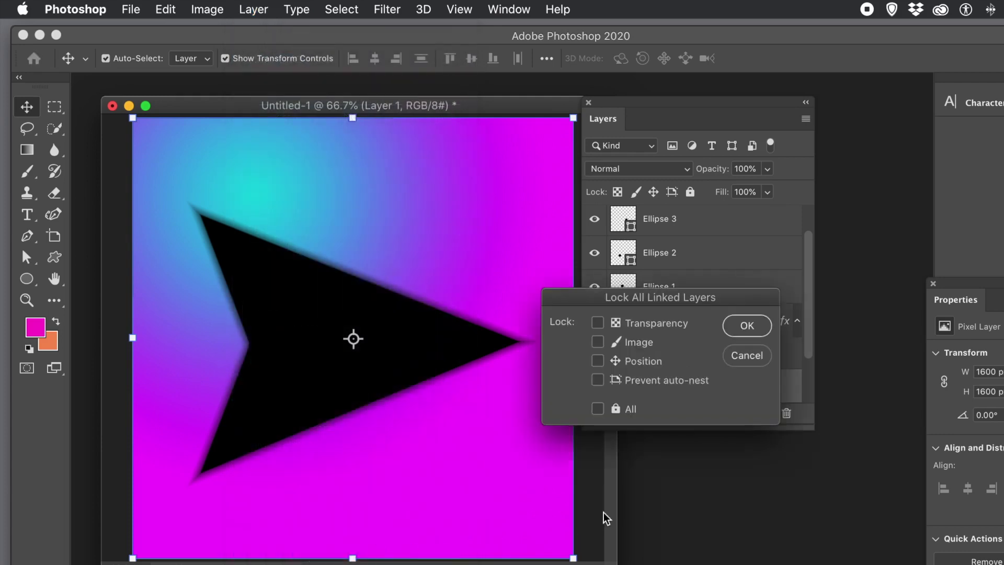
{"action": "left_click", "coordinate": [599, 409]}
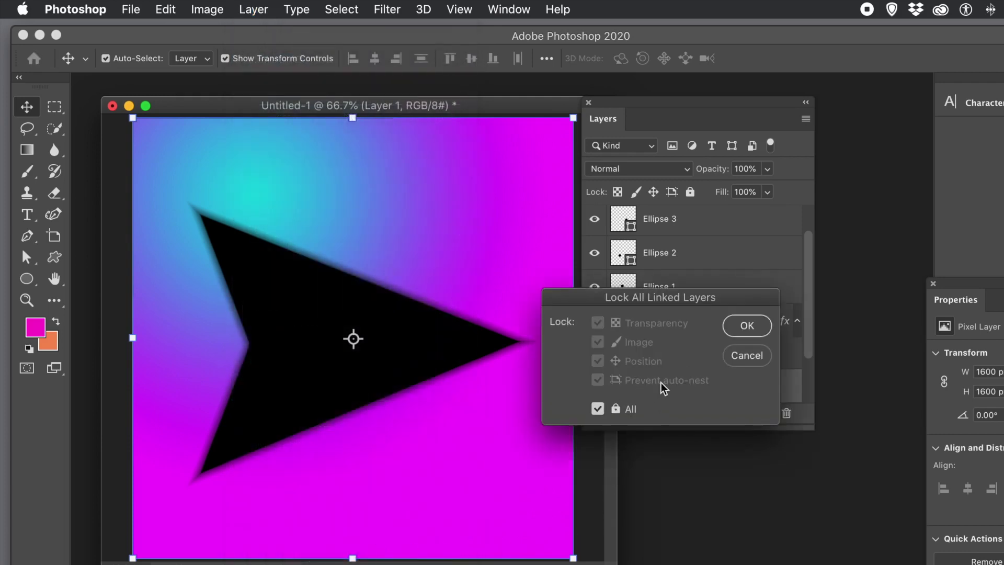
{"action": "left_click", "coordinate": [759, 330]}
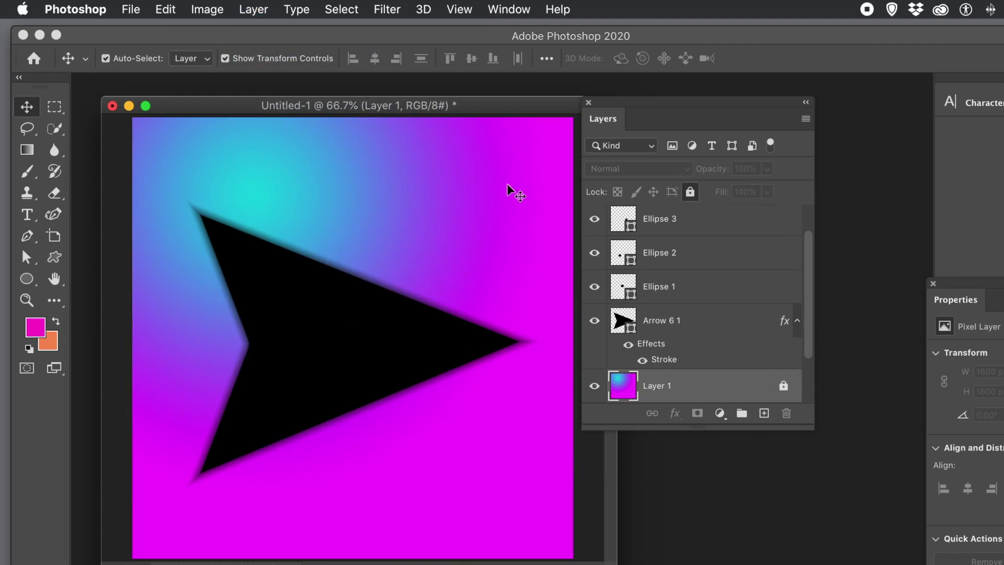
Select the arrowhead and all four ellipses, and combine them with Subtract Front Shape to cut holes in the arrowhead
{"action": "left_click", "coordinate": [360, 331]}
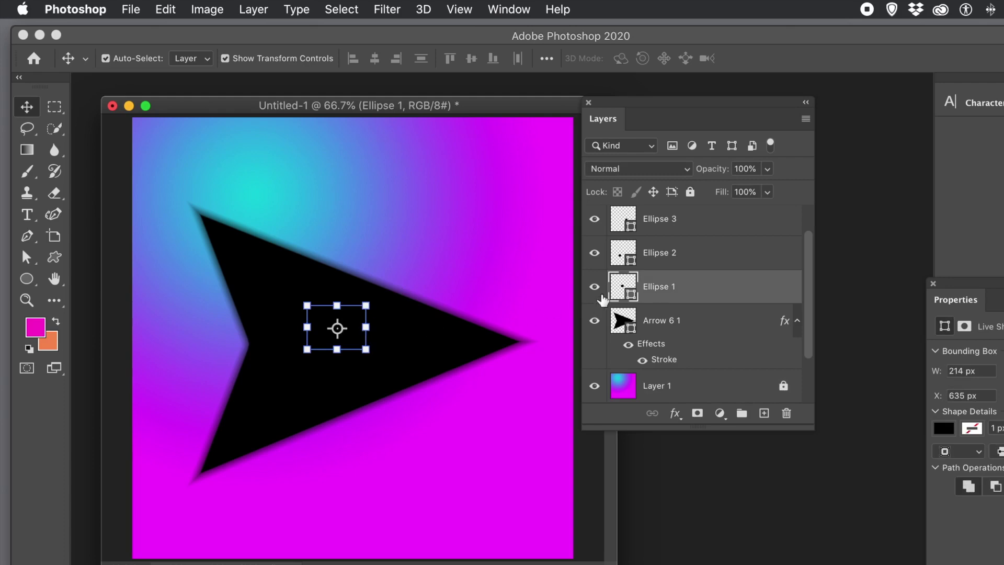
{"action": "left_click_drag", "start_coordinate": [156, 168], "coordinate": [568, 517]}
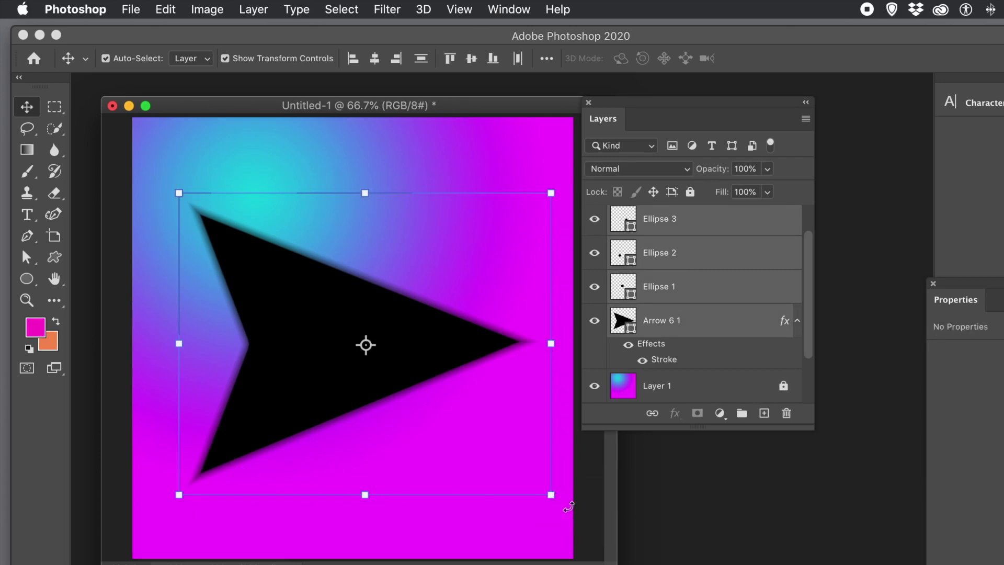
{"action": "left_click", "coordinate": [251, 9]}
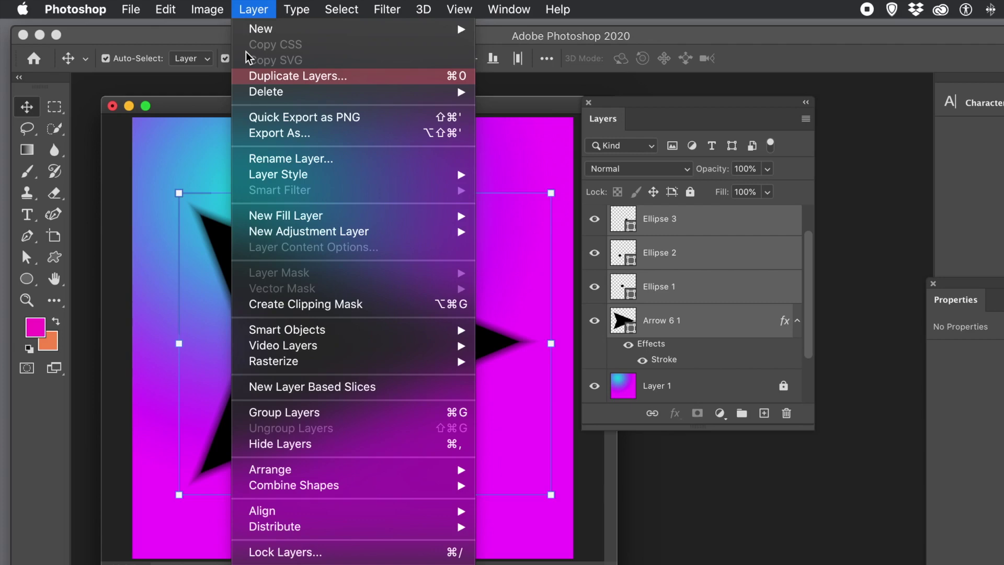
{"action": "mouse_move", "coordinate": [288, 337]}
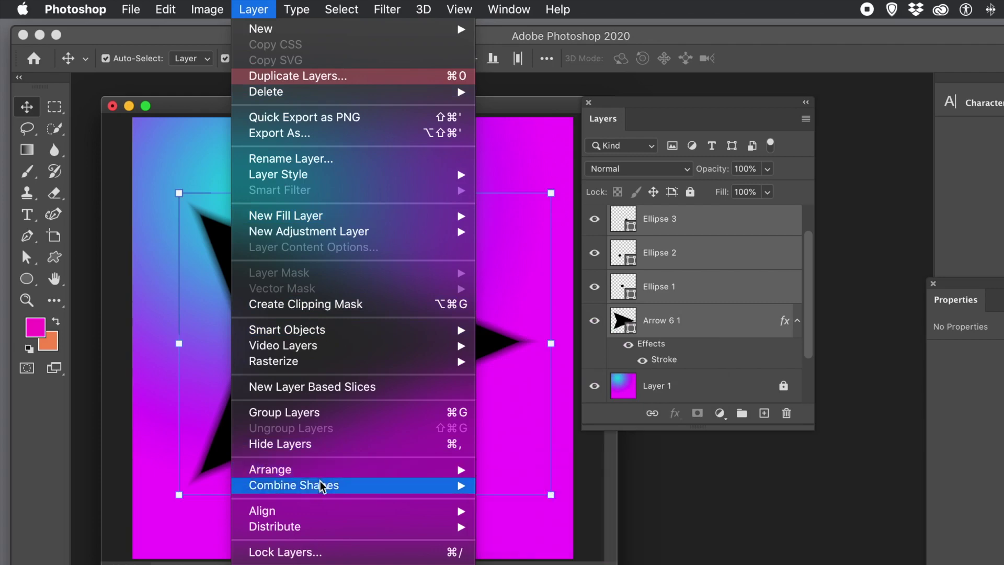
{"action": "mouse_move", "coordinate": [322, 487]}
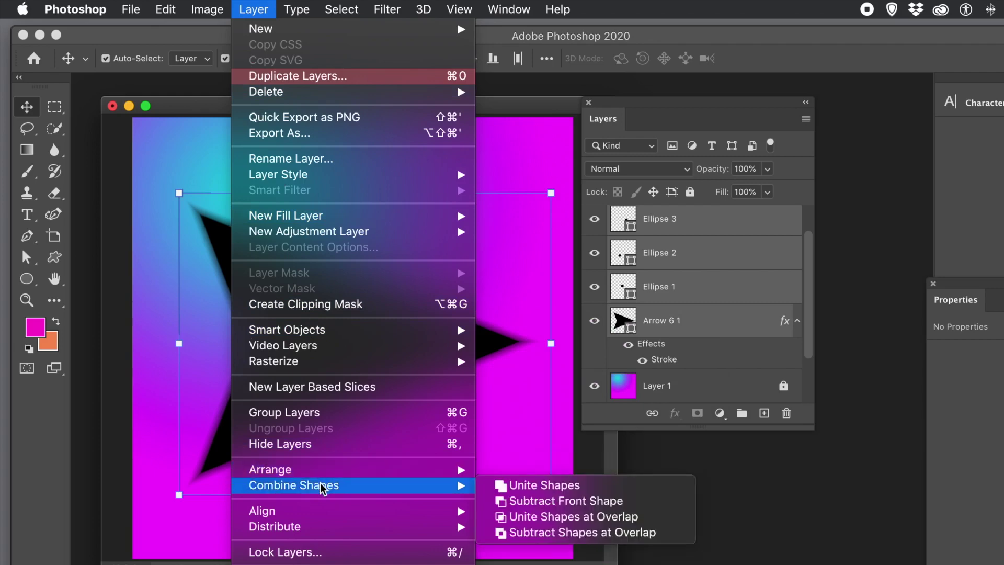
{"action": "left_click", "coordinate": [539, 502]}
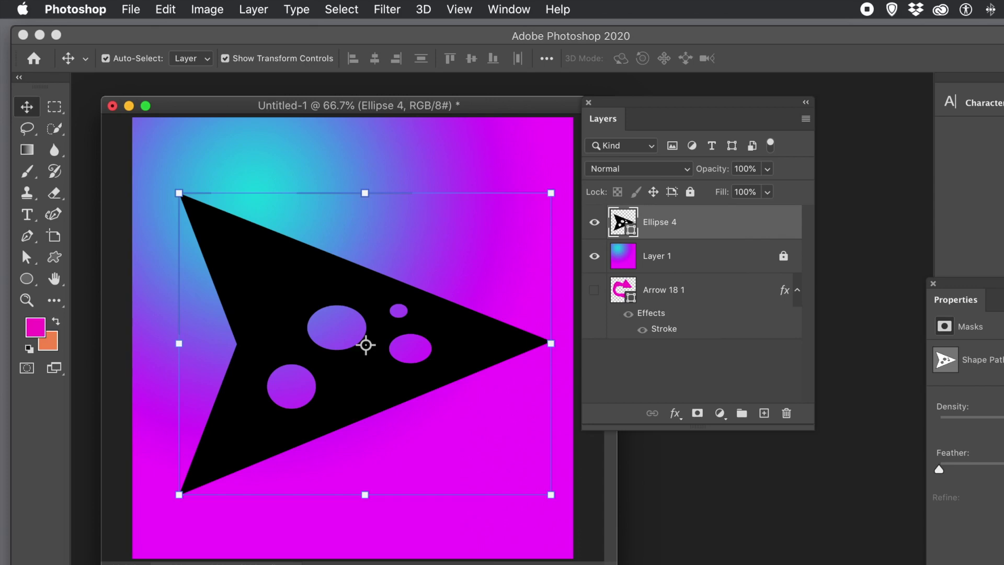
Apply the saved magenta soft-edge stroke style to the arrowhead with the cut-out holes
{"action": "left_click_drag", "start_coordinate": [706, 217], "coordinate": [487, 250]}
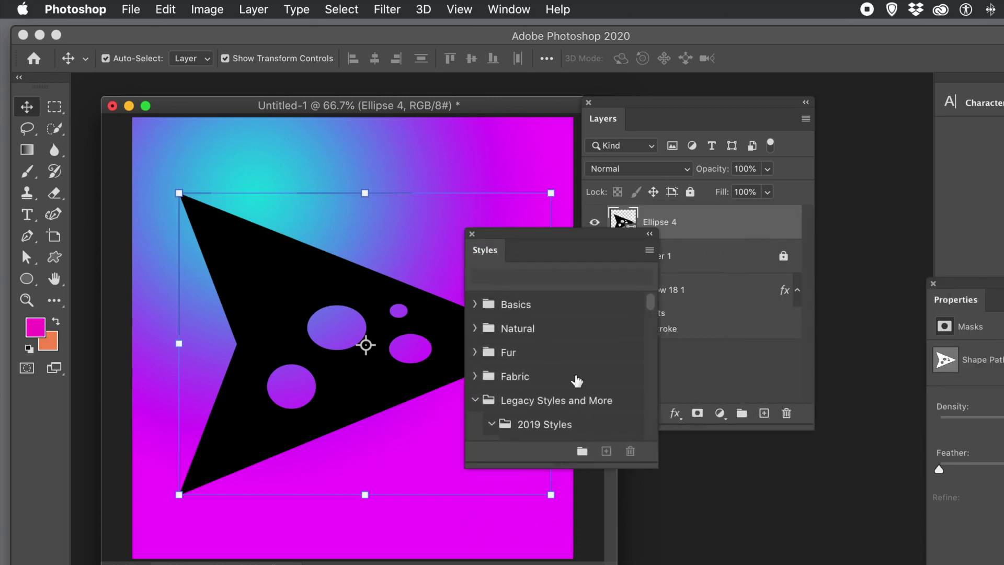
{"action": "left_click_drag", "start_coordinate": [653, 303], "coordinate": [660, 453]}
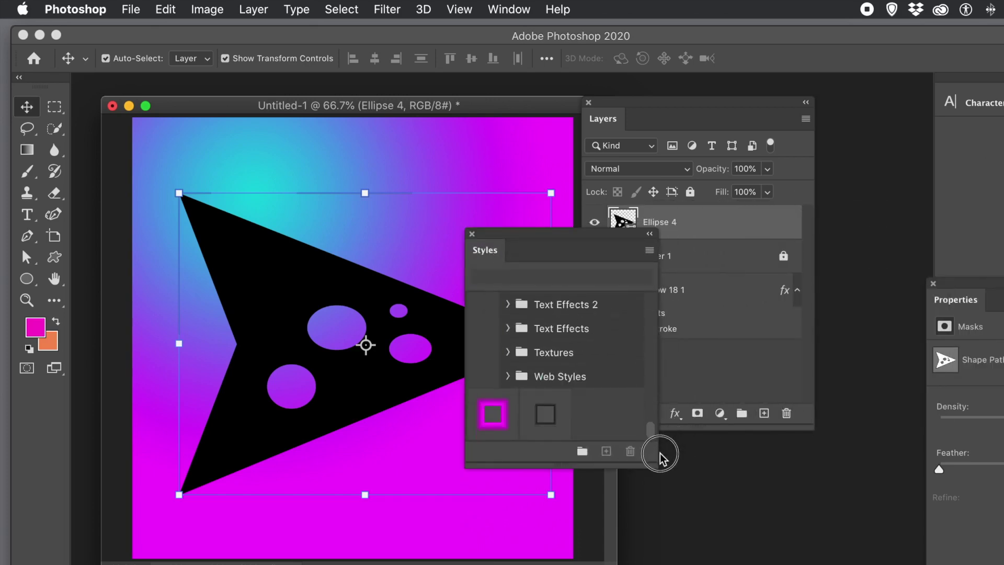
{"action": "left_click", "coordinate": [492, 419]}
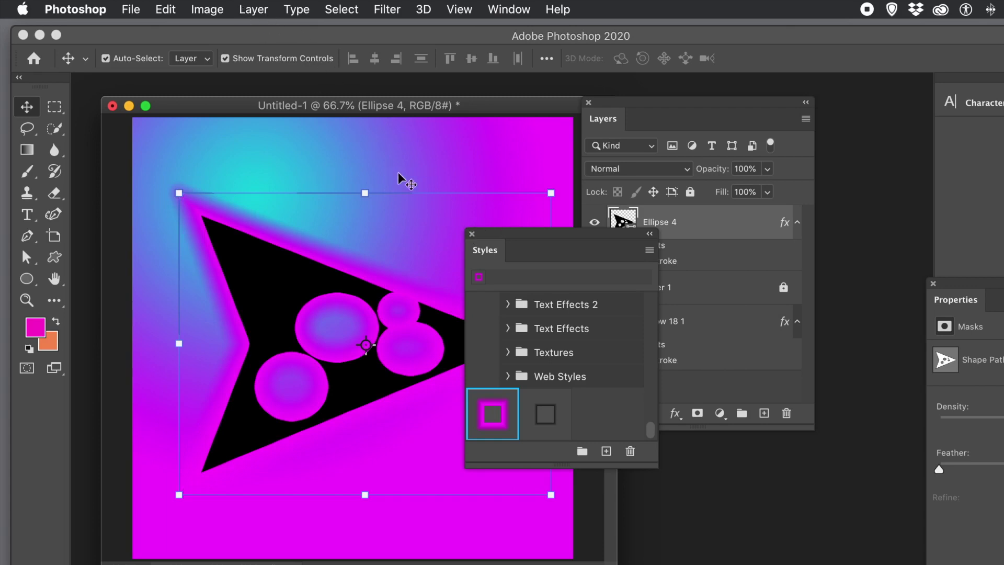
{"action": "left_click_drag", "start_coordinate": [497, 235], "coordinate": [654, 268]}
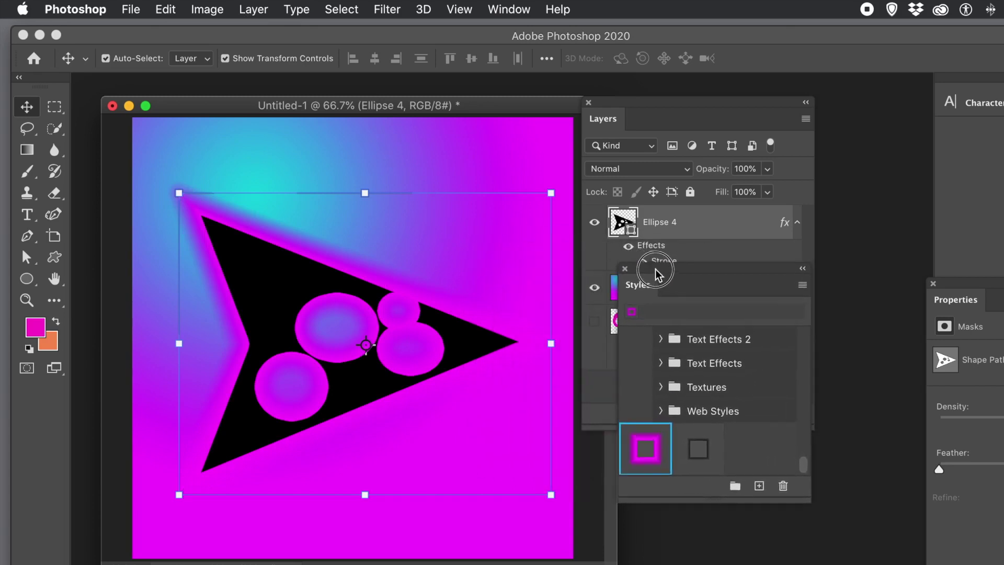
Recolour the arrowhead's Stroke gradient to black by sampling the shape's fill for the magenta colour stop
{"action": "left_click", "coordinate": [264, 10]}
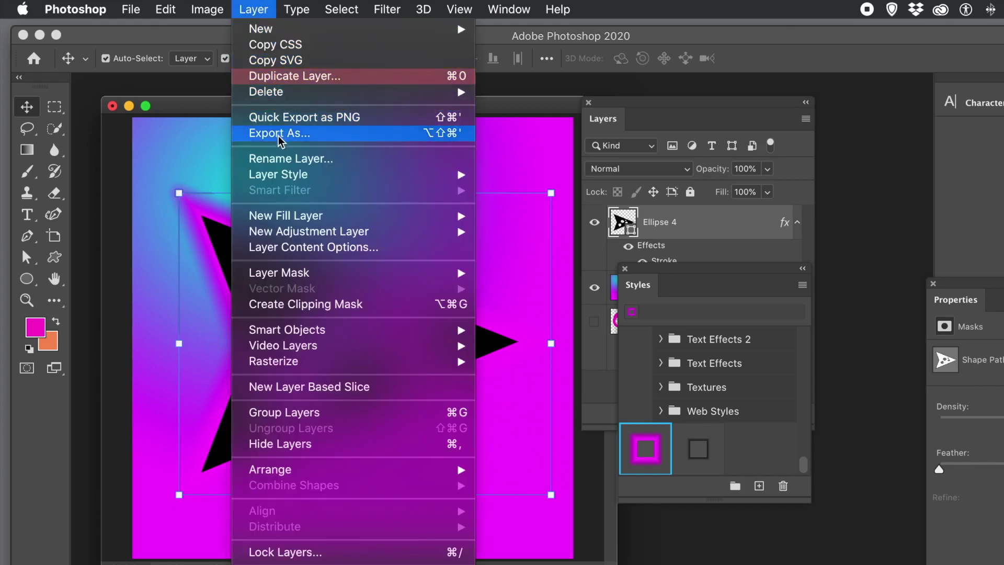
{"action": "mouse_move", "coordinate": [283, 183]}
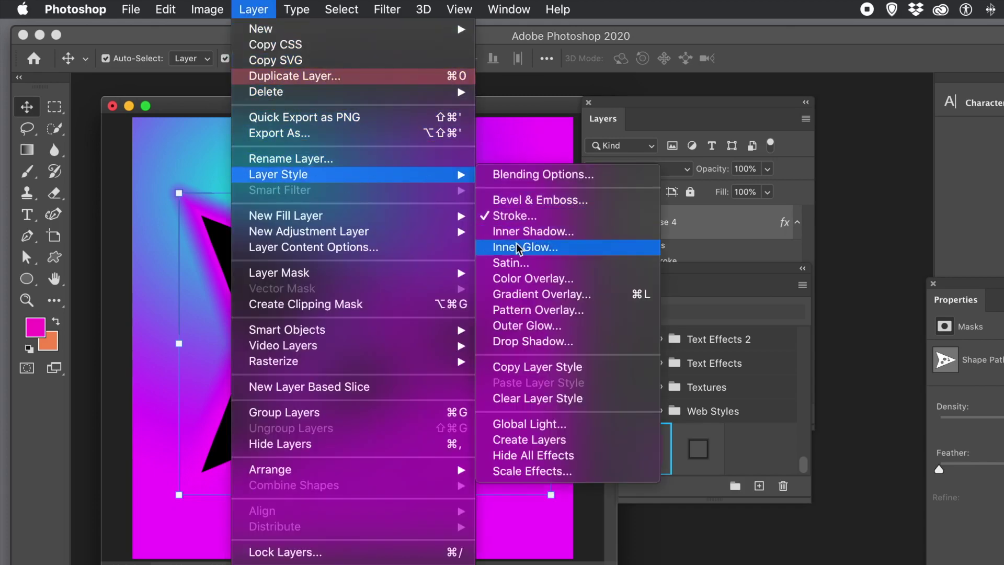
{"action": "left_click", "coordinate": [520, 221]}
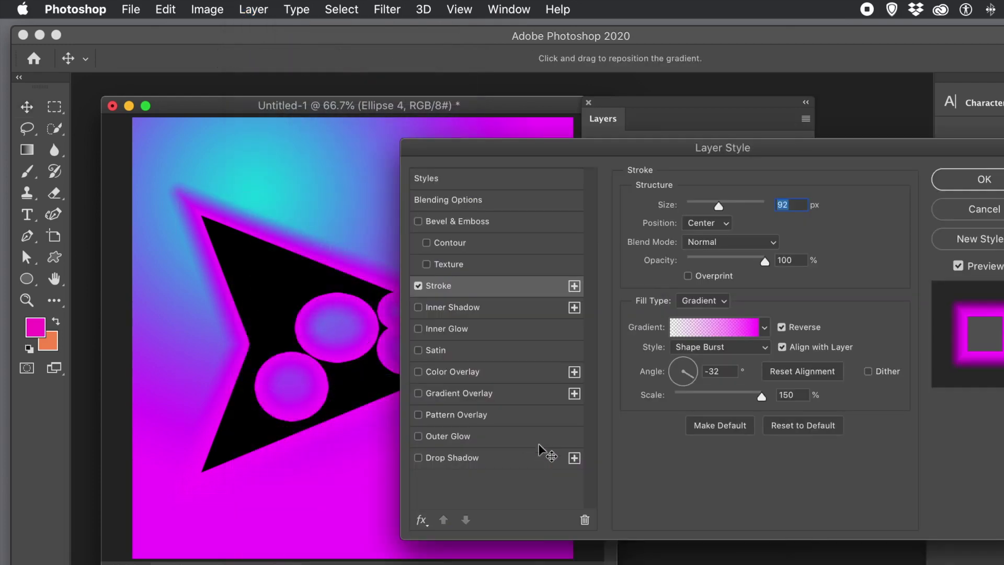
{"action": "left_click", "coordinate": [720, 334]}
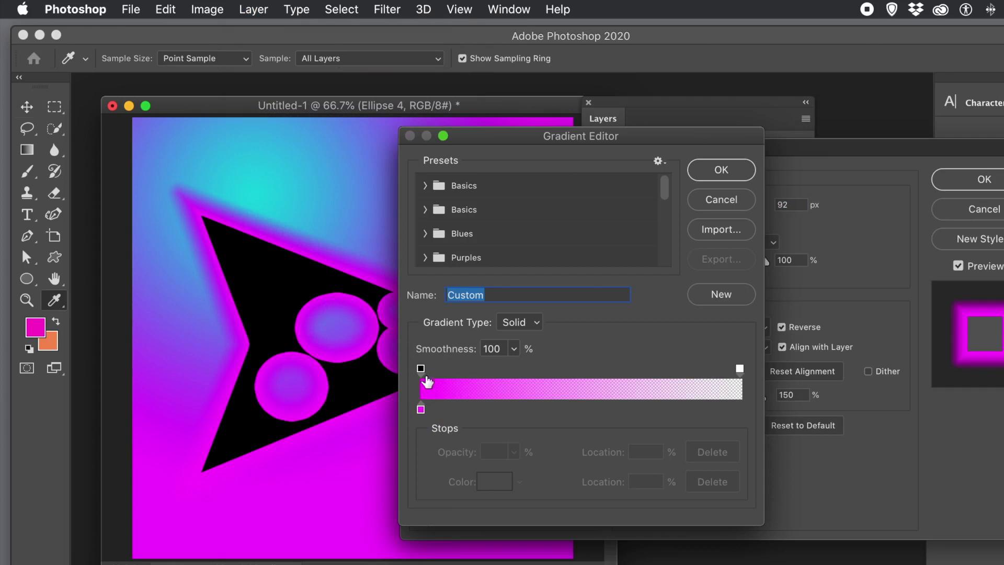
{"action": "left_click", "coordinate": [421, 408]}
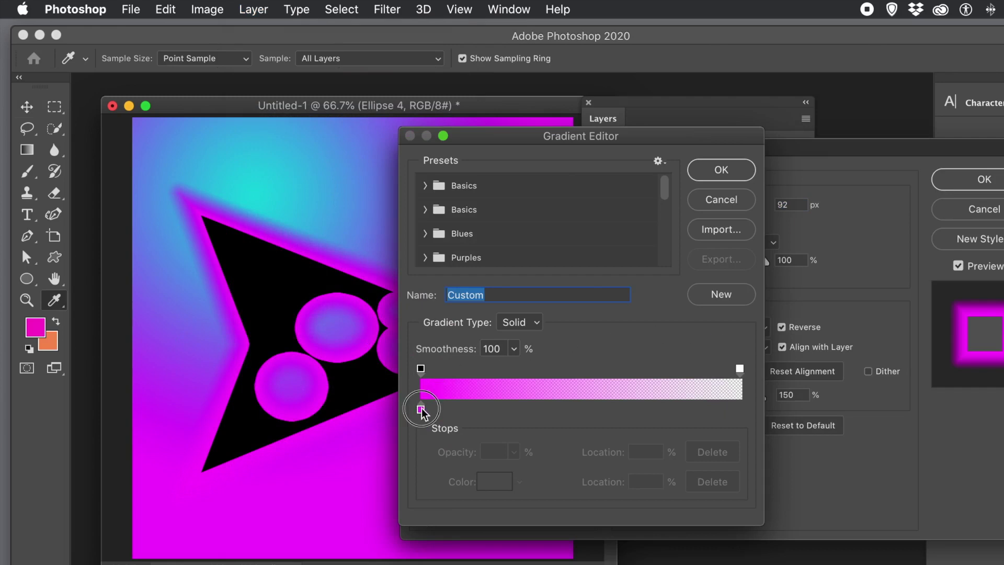
{"action": "left_click", "coordinate": [343, 374]}
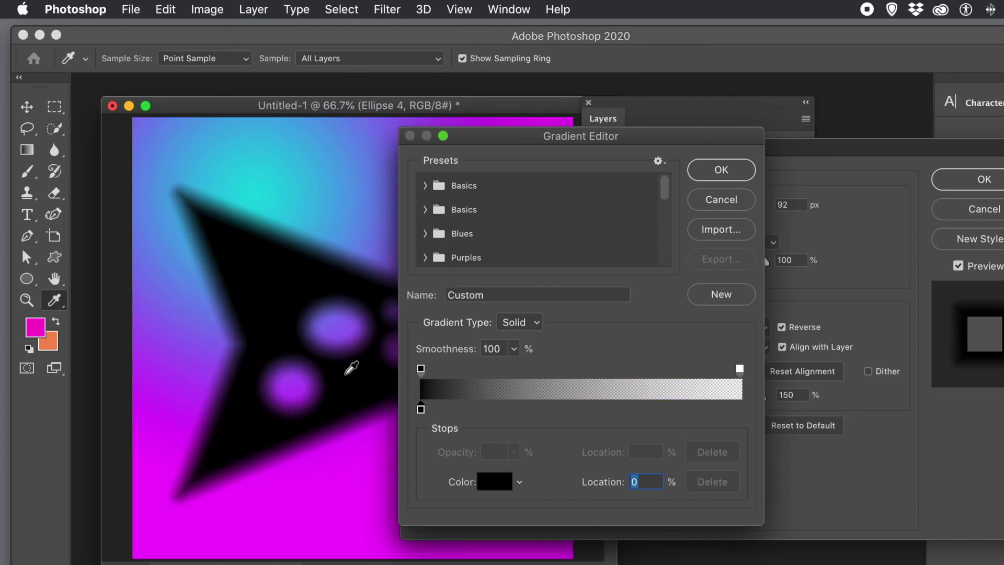
{"action": "left_click", "coordinate": [724, 169]}
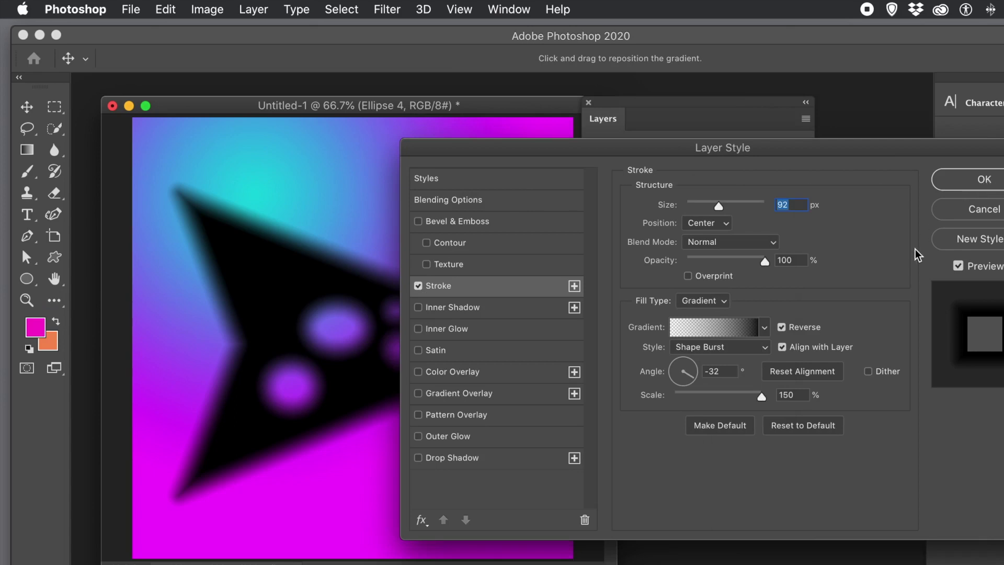
Save the black Shape Burst stroke as a new style under the default name, including layer effects, and accept the layer style
{"action": "left_click", "coordinate": [979, 239]}
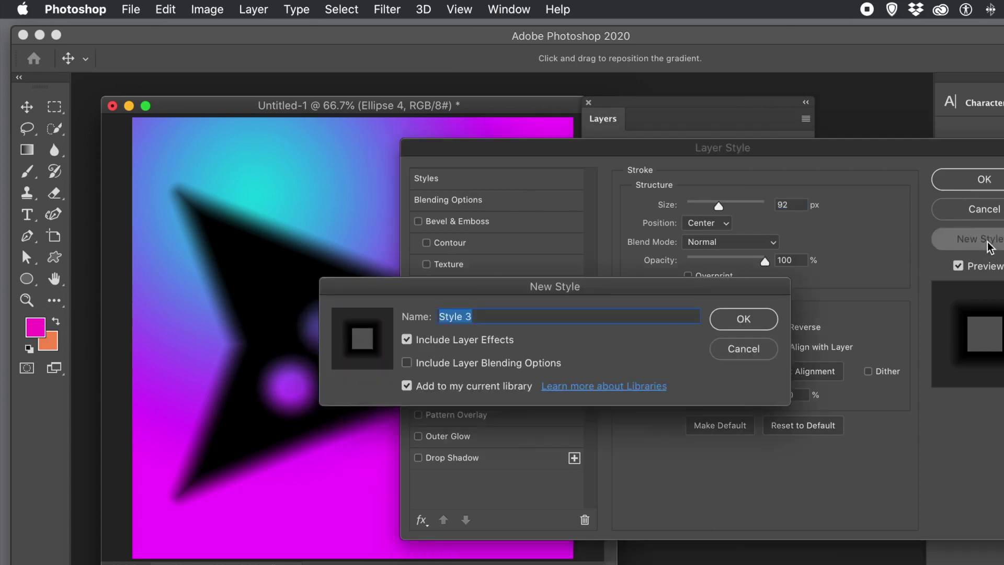
{"action": "left_click", "coordinate": [760, 311]}
{"action": "left_click", "coordinate": [981, 182]}
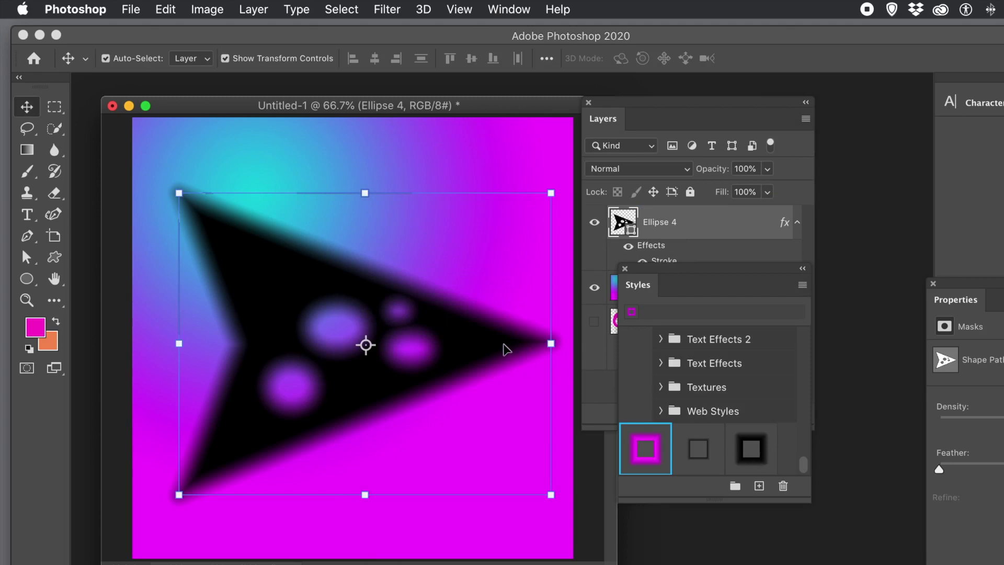
Delete the arrowhead layer and draw an ellipse of about 1009 × 1033 px around the canvas centre
{"action": "key", "text": "Delete"}
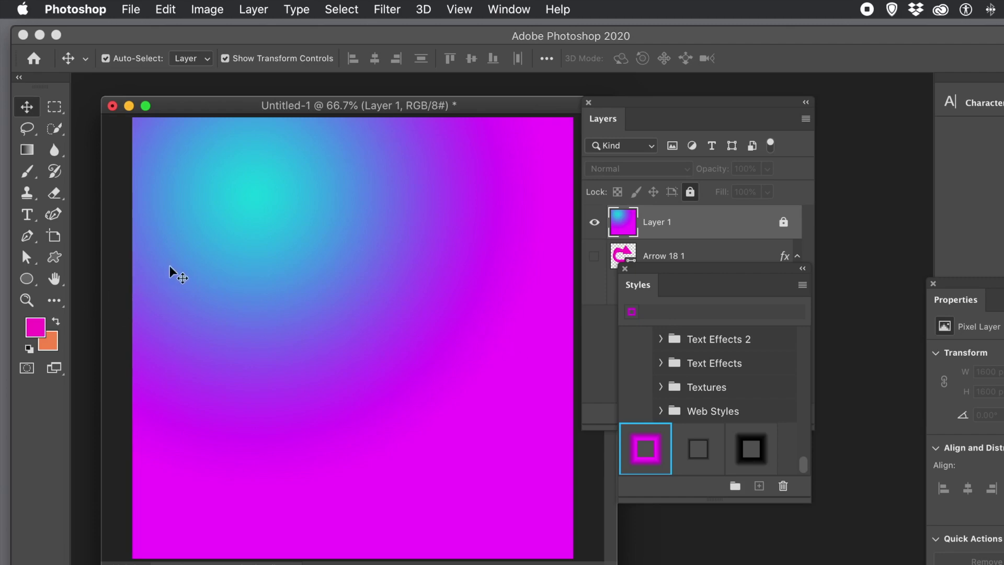
{"action": "left_click", "coordinate": [27, 278]}
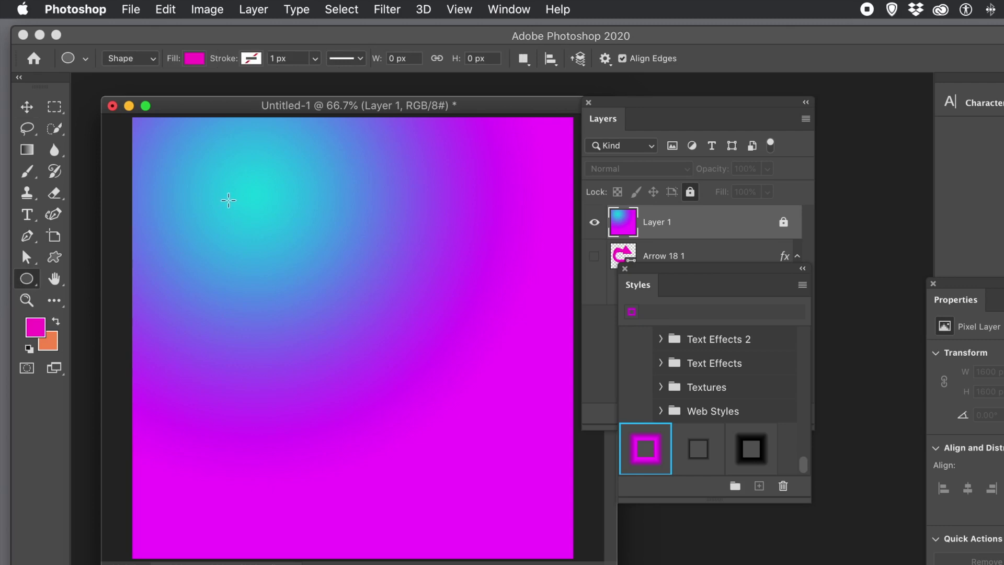
{"action": "left_click_drag", "start_coordinate": [209, 203], "coordinate": [499, 489]}
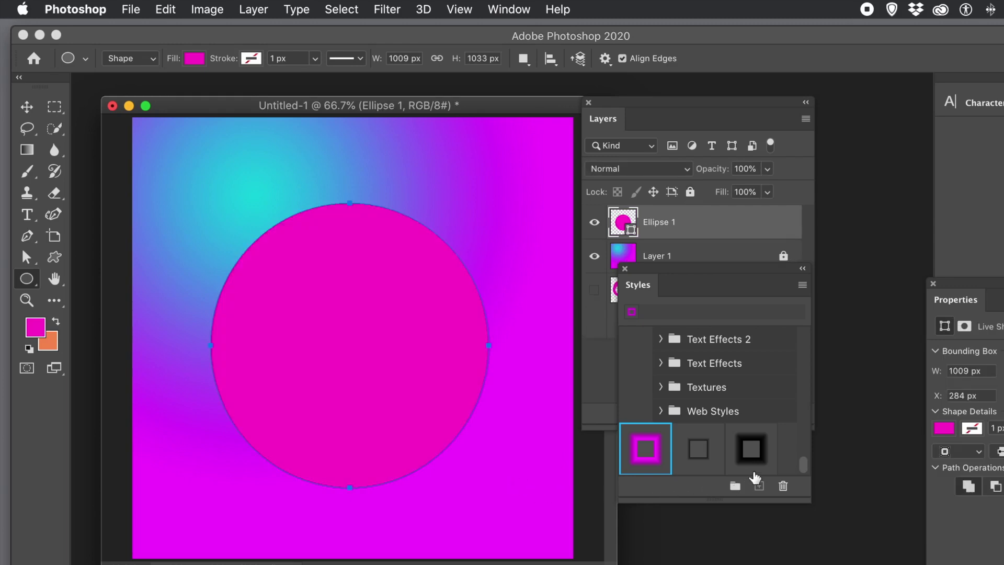
Apply the saved black soft-edge style to the ellipse and set its fill to black
{"action": "left_click", "coordinate": [751, 453]}
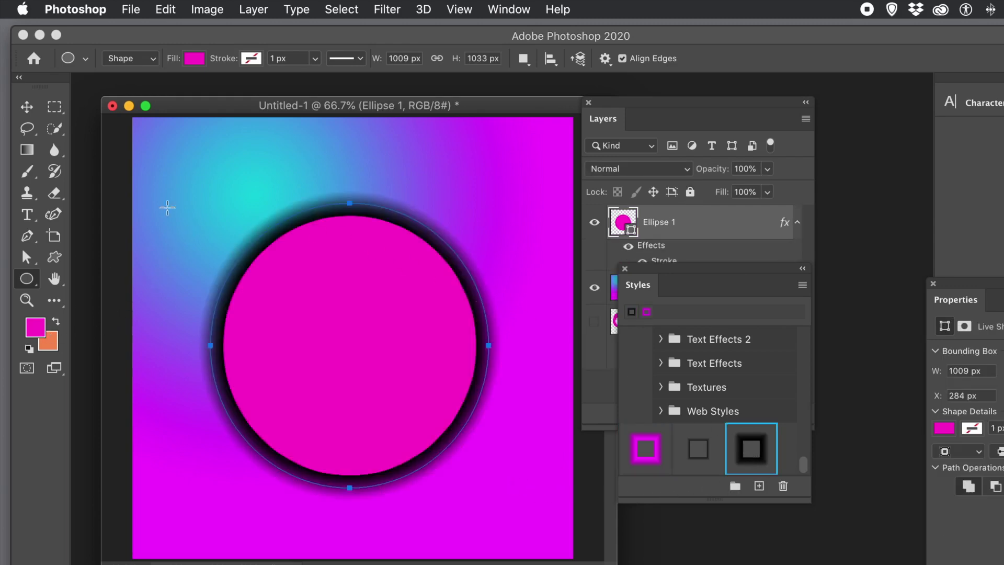
{"action": "left_click", "coordinate": [196, 58]}
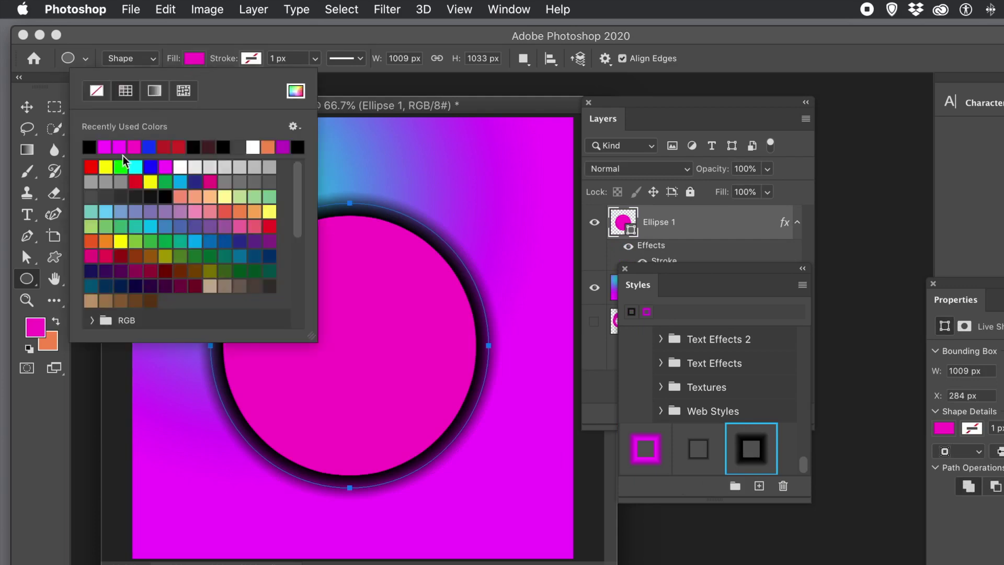
{"action": "left_click", "coordinate": [92, 147]}
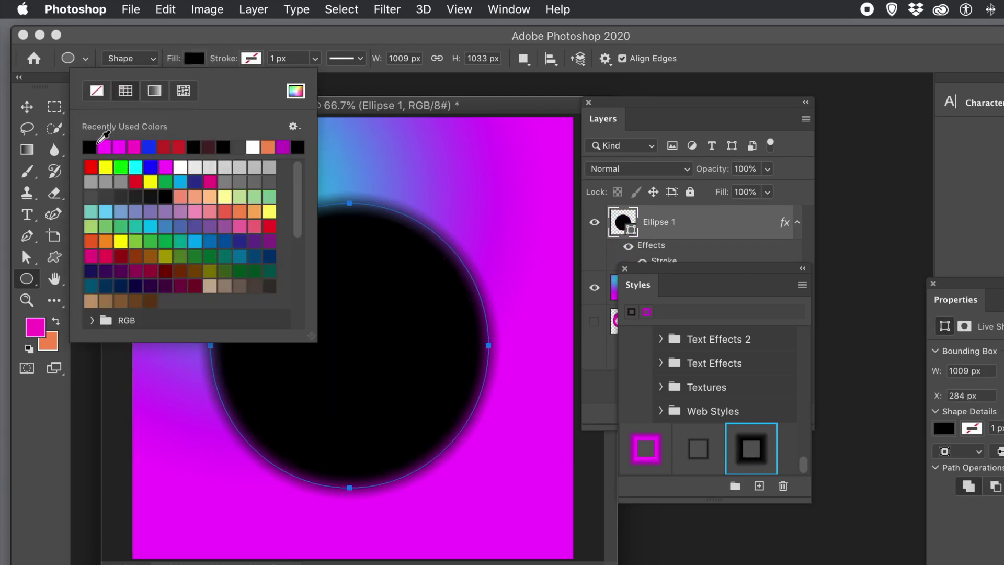
{"action": "left_click", "coordinate": [391, 38]}
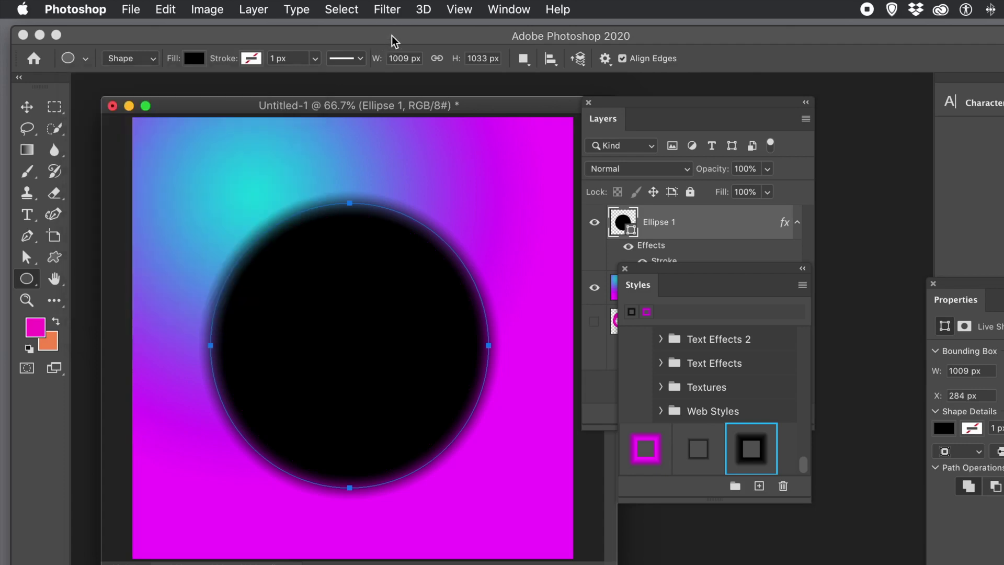
Move the black ellipse slightly up and to the left, to a horizontal position of about 227 px
{"action": "left_click", "coordinate": [27, 107]}
{"action": "left_click", "coordinate": [323, 269]}
{"action": "mouse_move", "coordinate": [323, 269]}
{"action": "left_mouse_down"}
{"action": "mouse_move", "coordinate": [280, 209]}
{"action": "mouse_move", "coordinate": [260, 204]}
{"action": "mouse_move", "coordinate": [274, 236]}
{"action": "mouse_move", "coordinate": [317, 277]}
{"action": "left_mouse_up"}
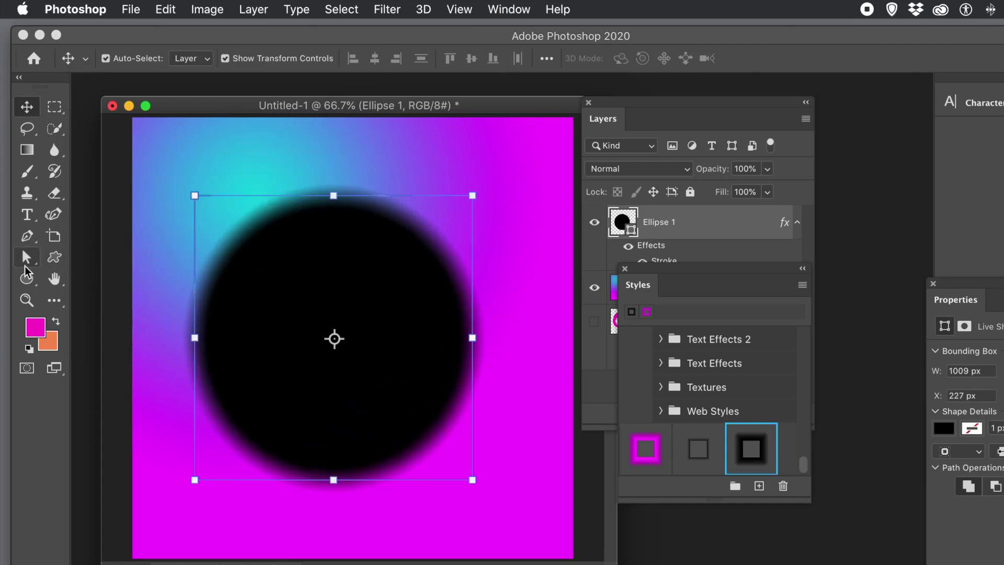
Reshape the ellipse into a crescent about 580 px wide by moving its left anchor point inward, accepting conversion to a regular path
{"action": "left_click", "coordinate": [26, 257]}
{"action": "left_click_drag", "start_coordinate": [157, 311], "coordinate": [246, 364]}
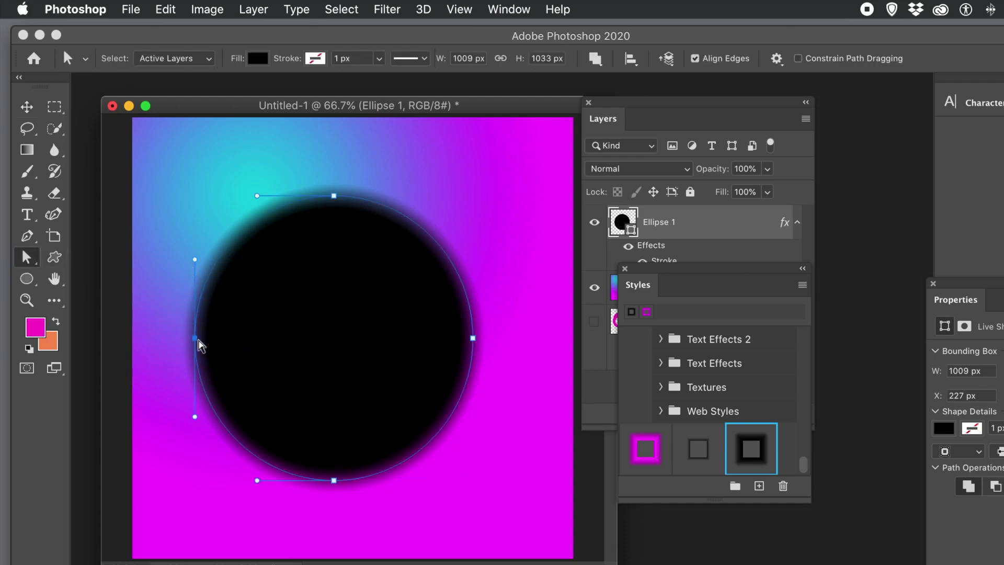
{"action": "left_click_drag", "start_coordinate": [195, 340], "coordinate": [363, 356]}
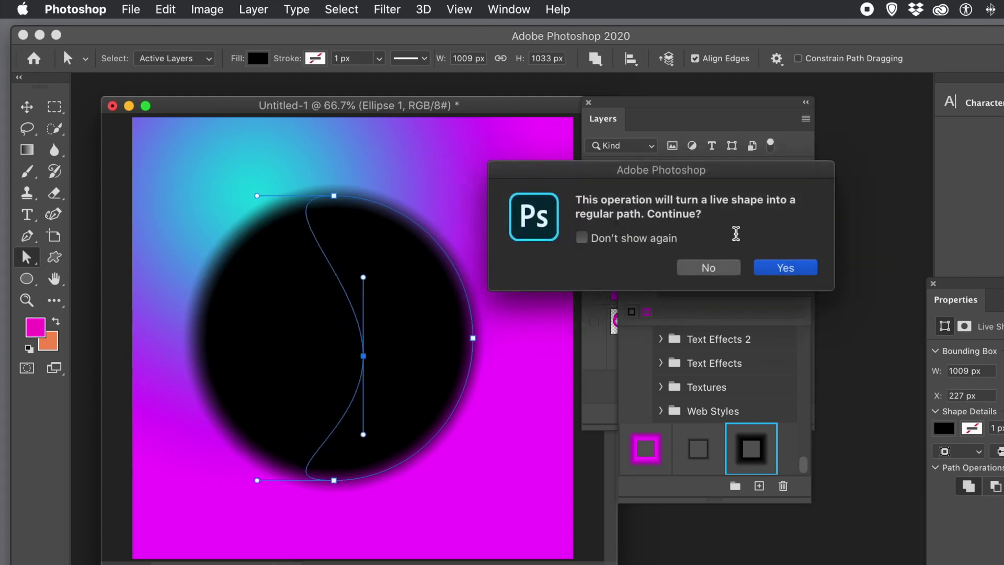
{"action": "left_click", "coordinate": [774, 268]}
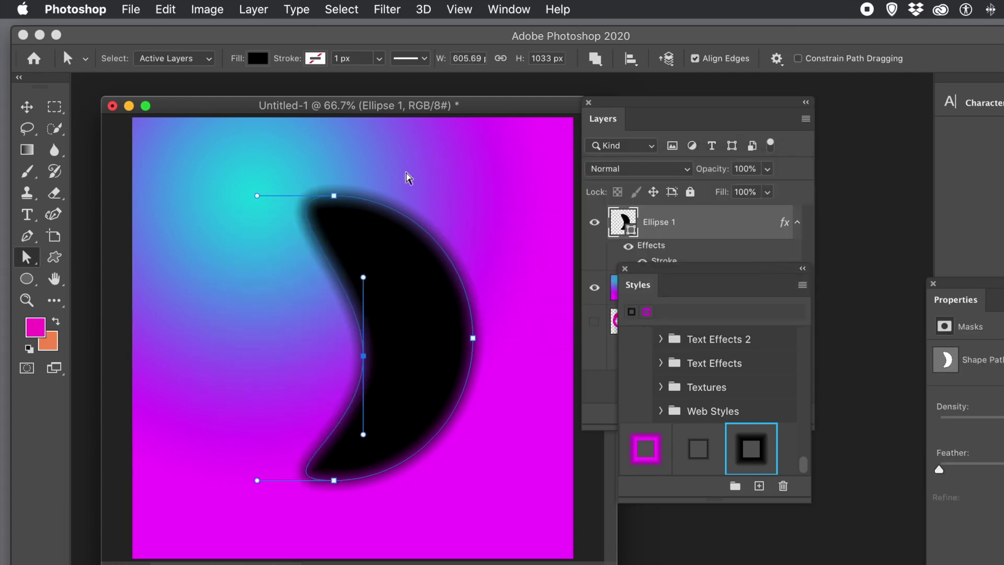
{"action": "left_click_drag", "start_coordinate": [365, 357], "coordinate": [419, 324]}
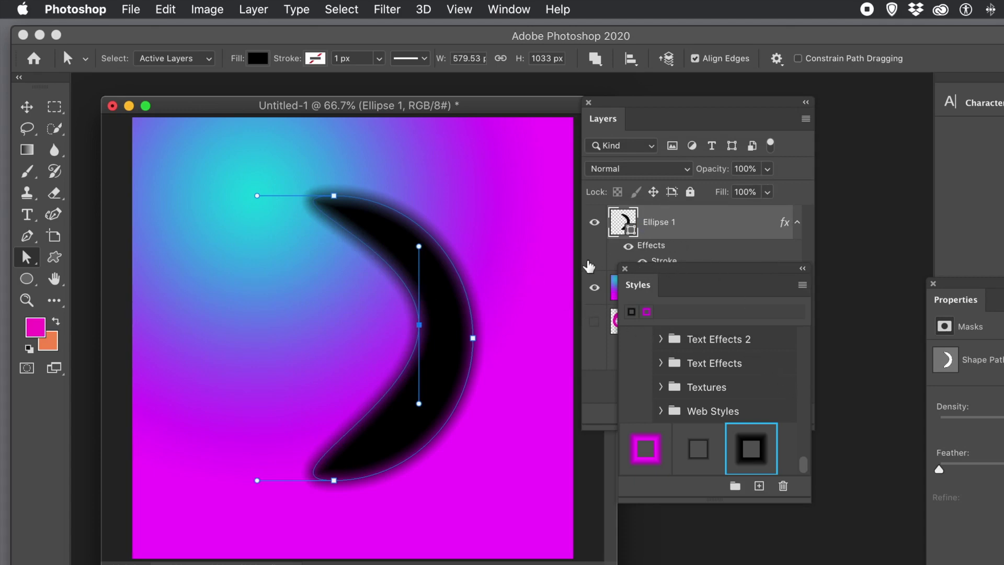
Reduce the size of the crescent's Stroke effect and accept the layer style
{"action": "double_click", "coordinate": [668, 261]}
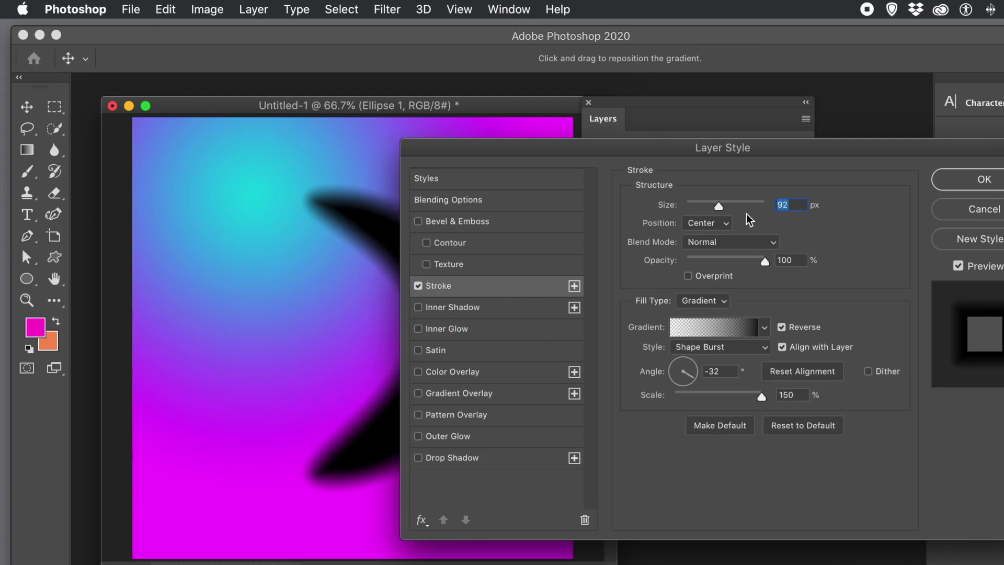
{"action": "left_click_drag", "start_coordinate": [715, 206], "coordinate": [700, 208]}
{"action": "left_click", "coordinate": [959, 181]}
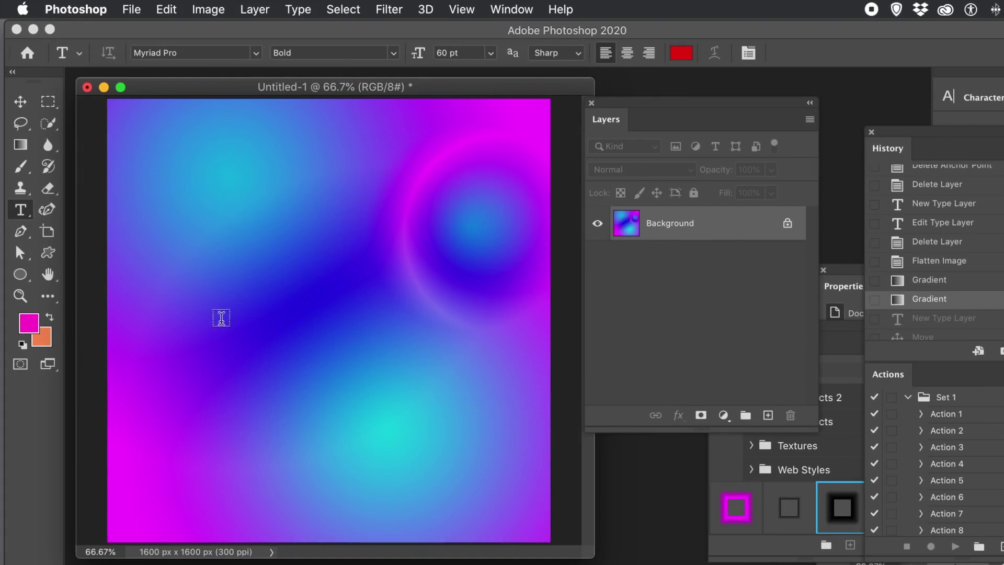
Add the red text "type" in Myriad Pro Bold at 60 pt over the gradient background, removing the stray first letter
{"action": "left_click", "coordinate": [227, 323]}
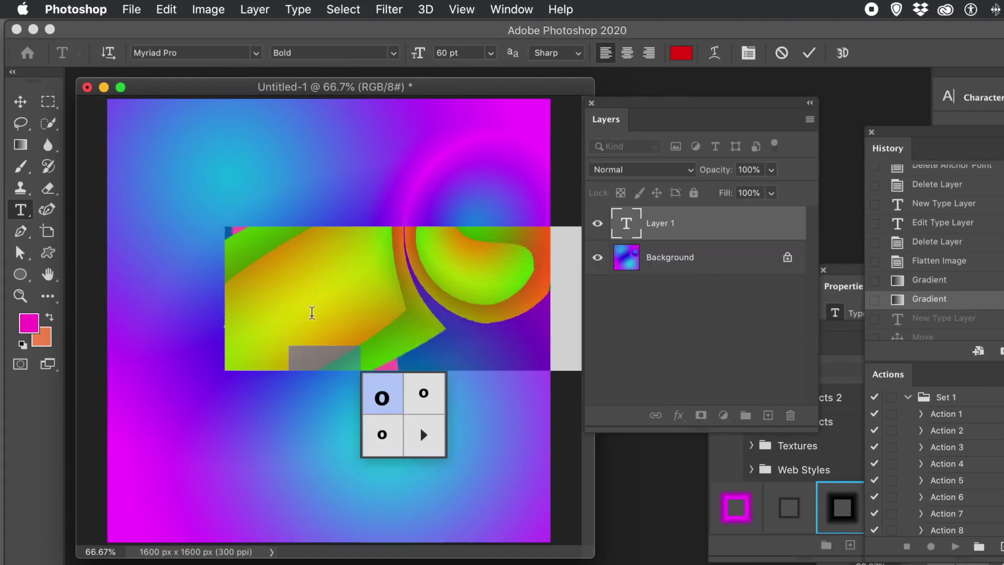
{"action": "type", "text": "y"}
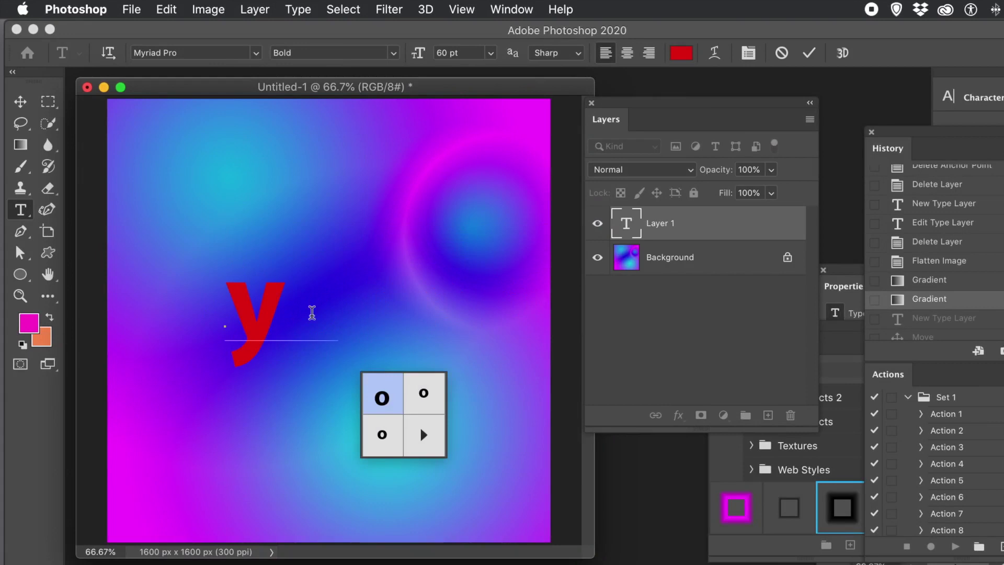
{"action": "type", "text": "type"}
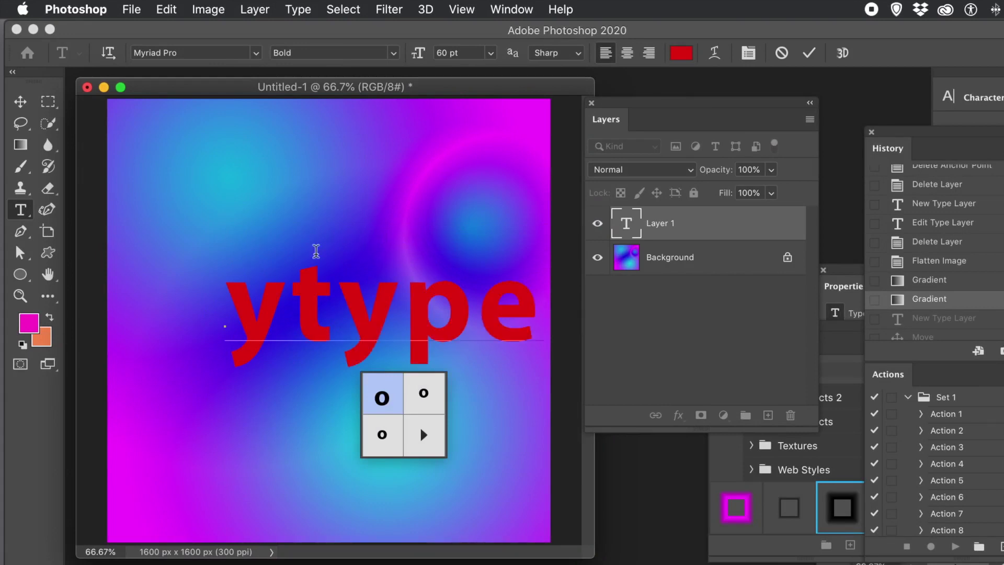
{"action": "left_click", "coordinate": [256, 303]}
{"action": "left_click_drag", "start_coordinate": [256, 303], "coordinate": [199, 303]}
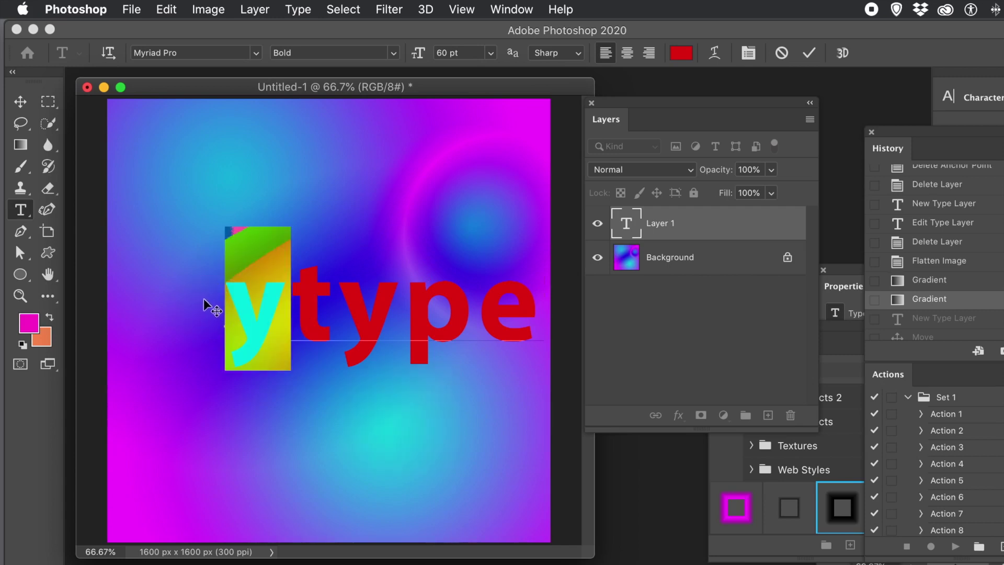
{"action": "key", "text": "BackSpace"}
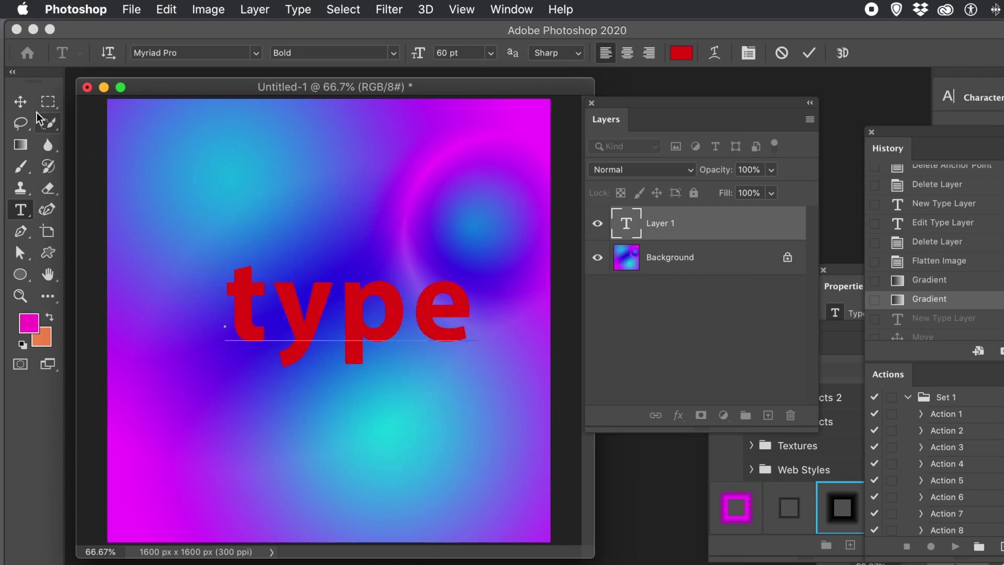
Move the text up and to the left, and scale it to about 134% width and 138% height
{"action": "left_click", "coordinate": [23, 104]}
{"action": "left_click_drag", "start_coordinate": [316, 309], "coordinate": [247, 264]}
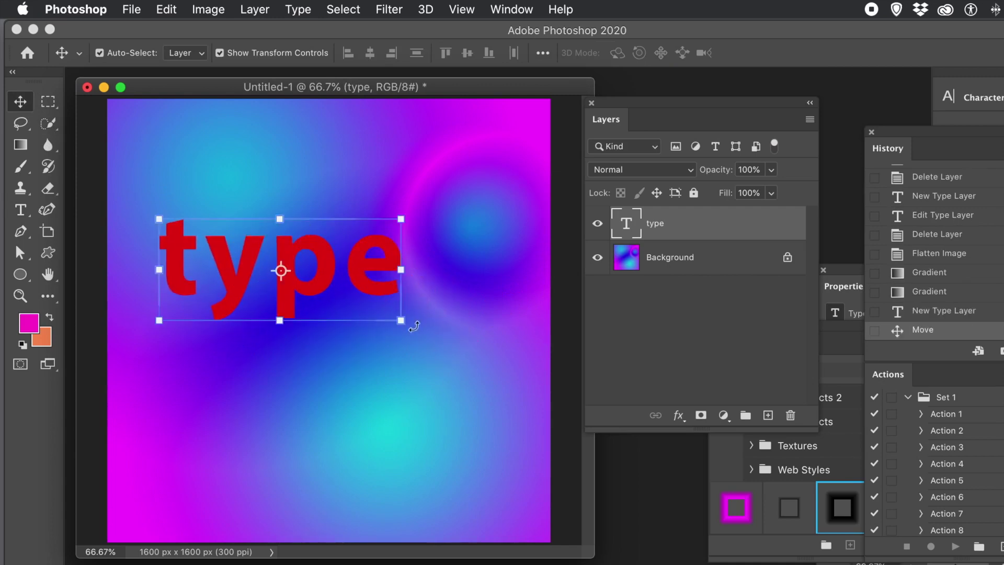
{"action": "left_click_drag", "start_coordinate": [403, 321], "coordinate": [495, 371]}
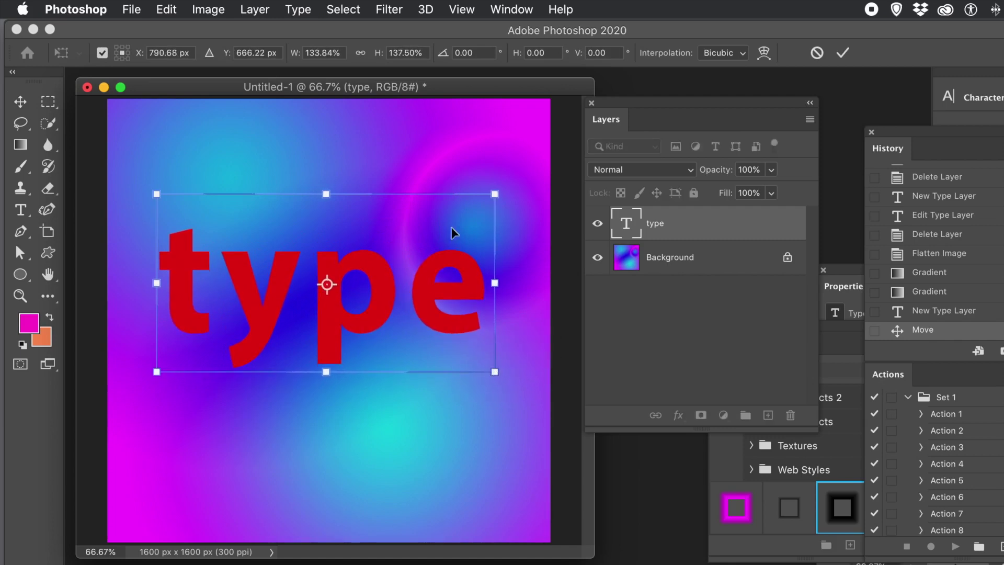
{"action": "left_click", "coordinate": [842, 52]}
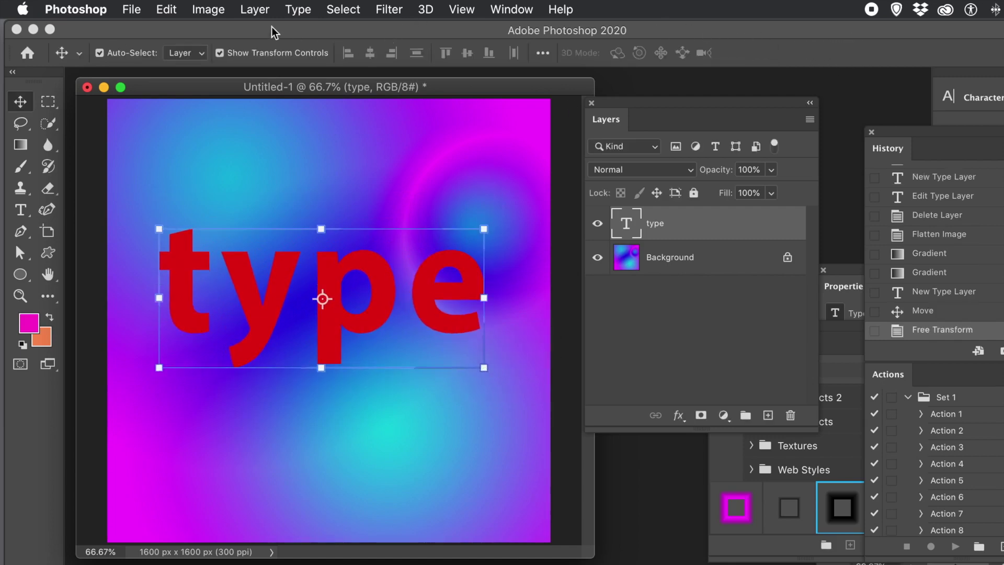
Add a 32 px centered Stroke effect with a Shape Burst gradient to the "type" text layer
{"action": "left_click", "coordinate": [255, 10]}
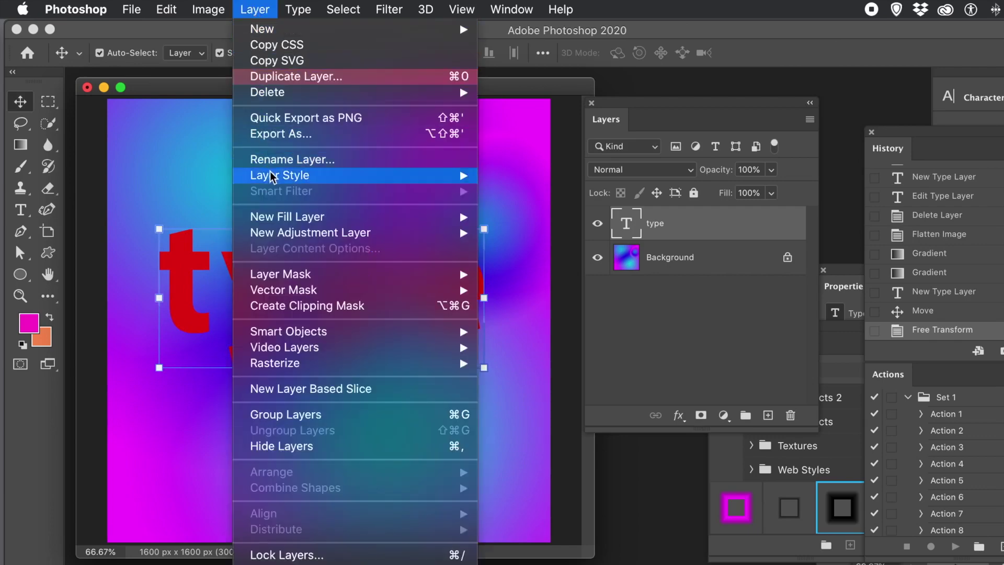
{"action": "mouse_move", "coordinate": [273, 176]}
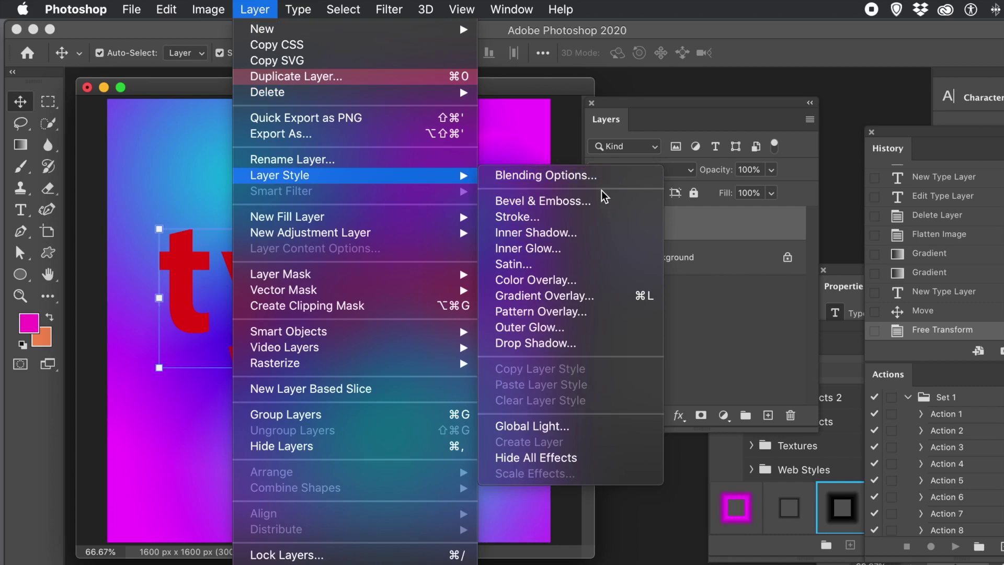
{"action": "left_click", "coordinate": [538, 217]}
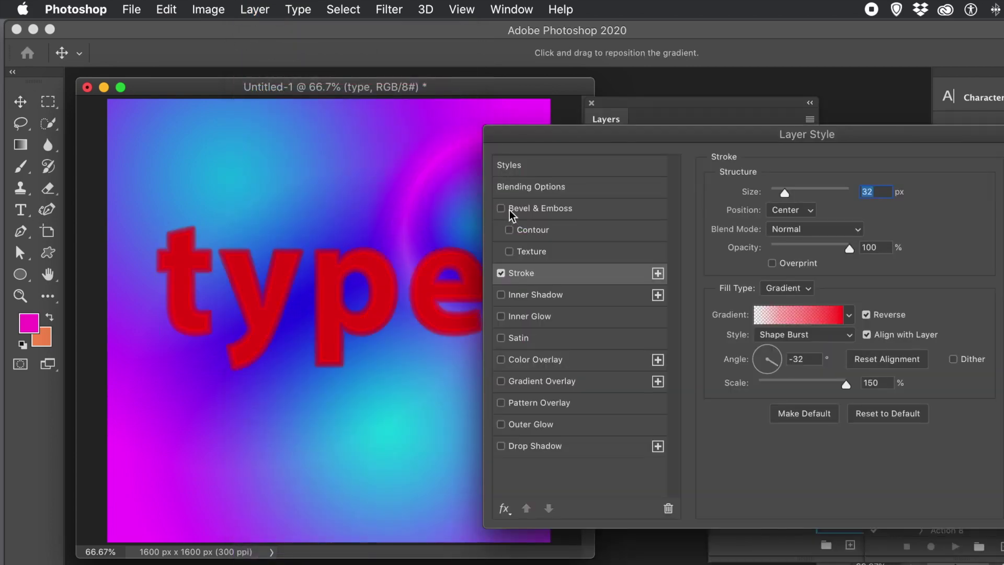
{"action": "left_click_drag", "start_coordinate": [640, 138], "coordinate": [529, 137]}
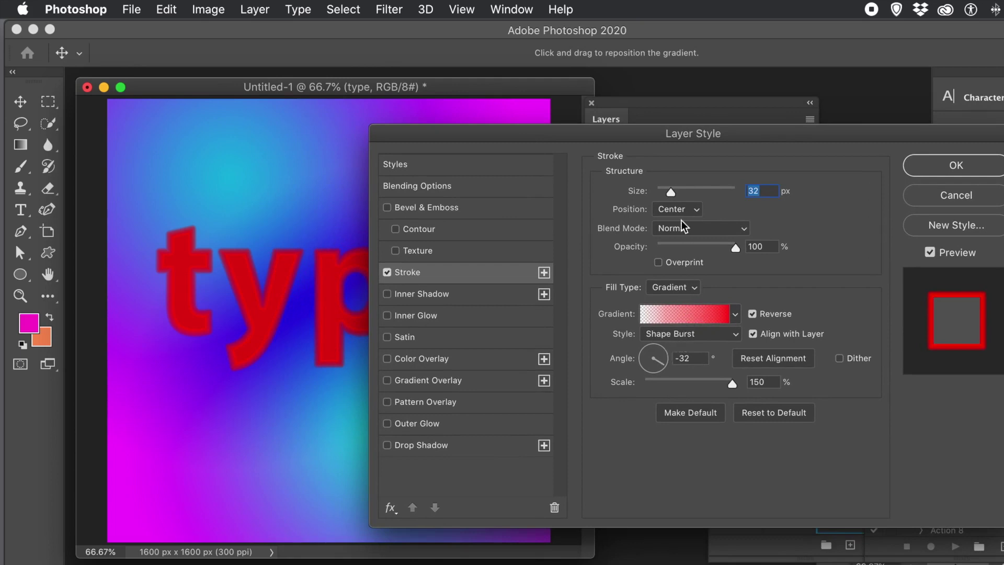
{"action": "mouse_move", "coordinate": [674, 192]}
{"action": "left_mouse_down"}
{"action": "mouse_move", "coordinate": [688, 190]}
{"action": "mouse_move", "coordinate": [671, 187]}
{"action": "left_mouse_up"}
Match the stroke gradient's color stop to the red sampled from the letters and accept the layer style
{"action": "left_click", "coordinate": [685, 316]}
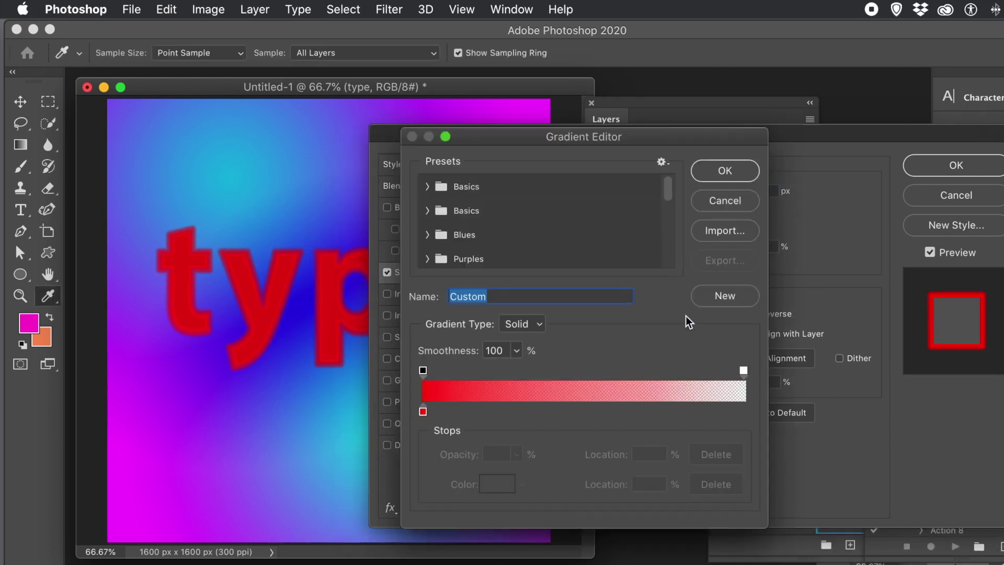
{"action": "left_click", "coordinate": [422, 411]}
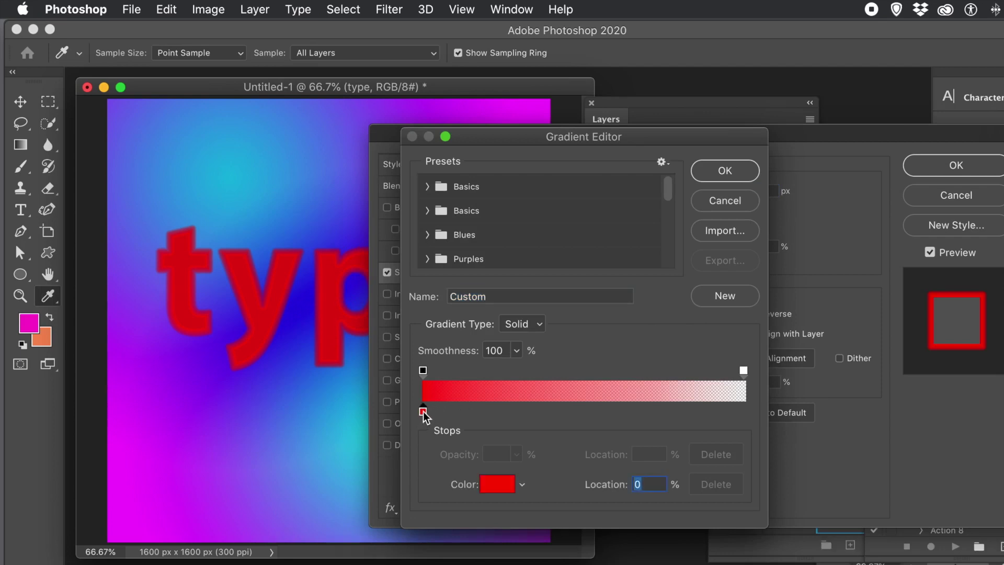
{"action": "left_click", "coordinate": [333, 346]}
{"action": "left_click", "coordinate": [727, 171]}
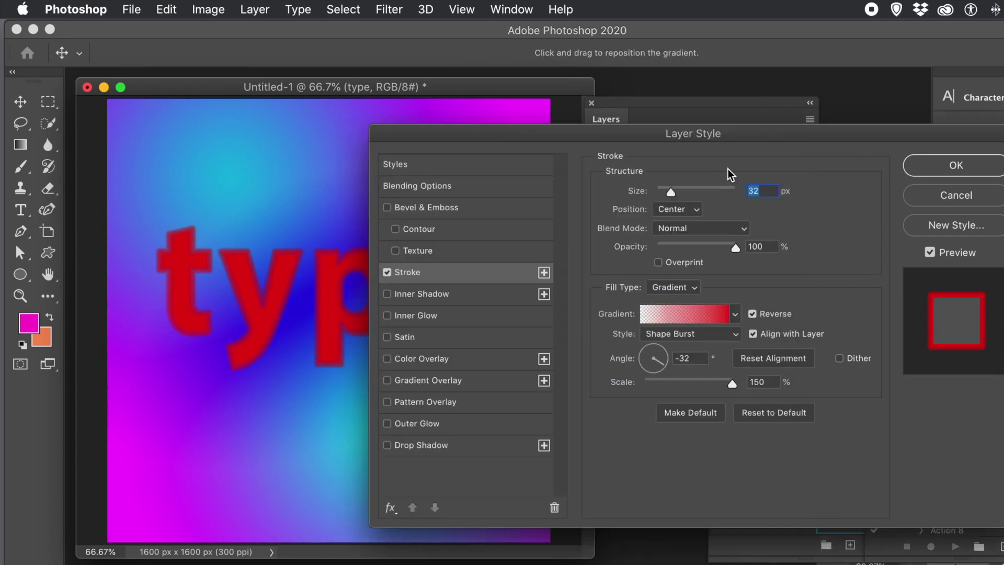
{"action": "left_click", "coordinate": [974, 172]}
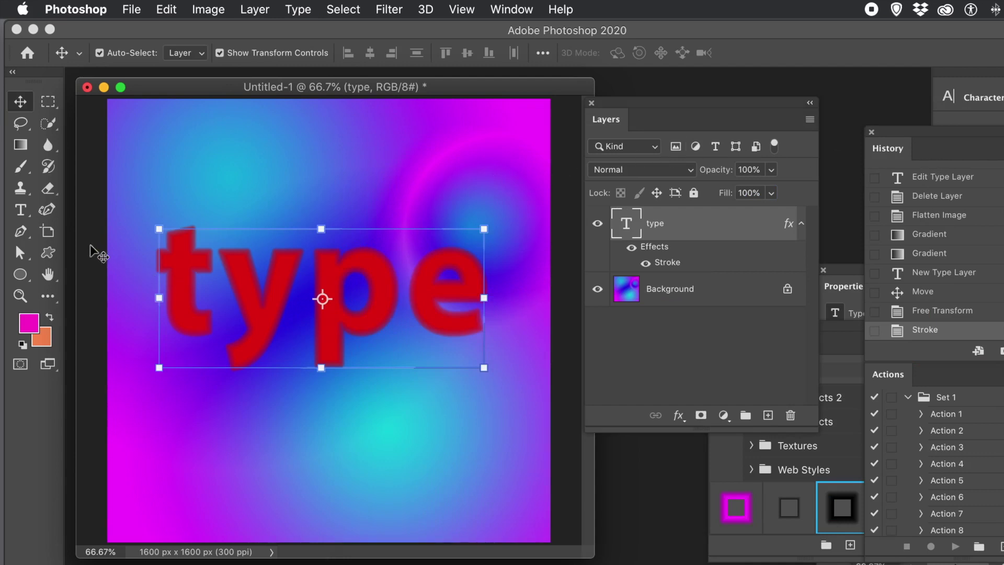
Replace the wording of the text layer with "abc"
{"action": "left_click", "coordinate": [30, 211]}
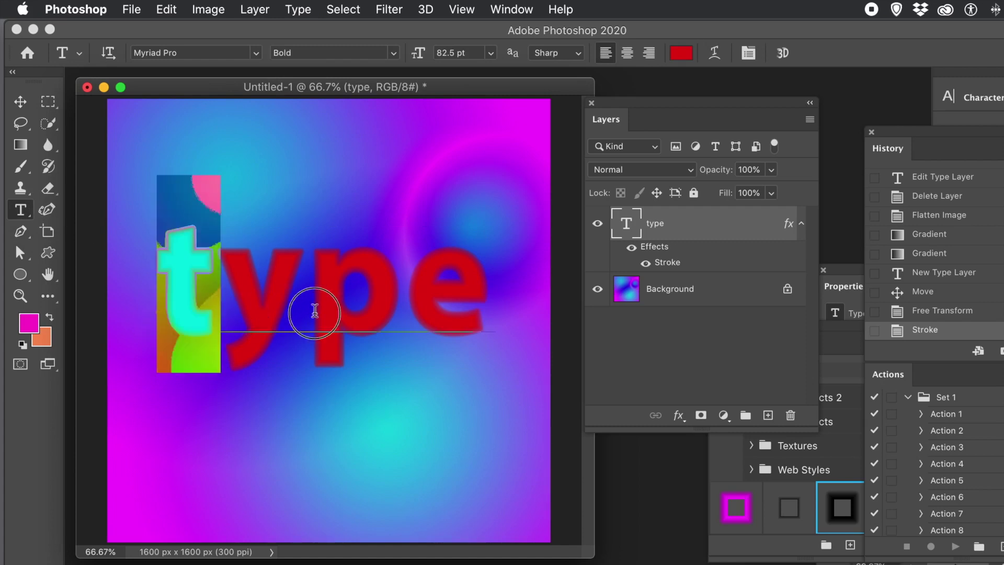
{"action": "left_click", "coordinate": [524, 317]}
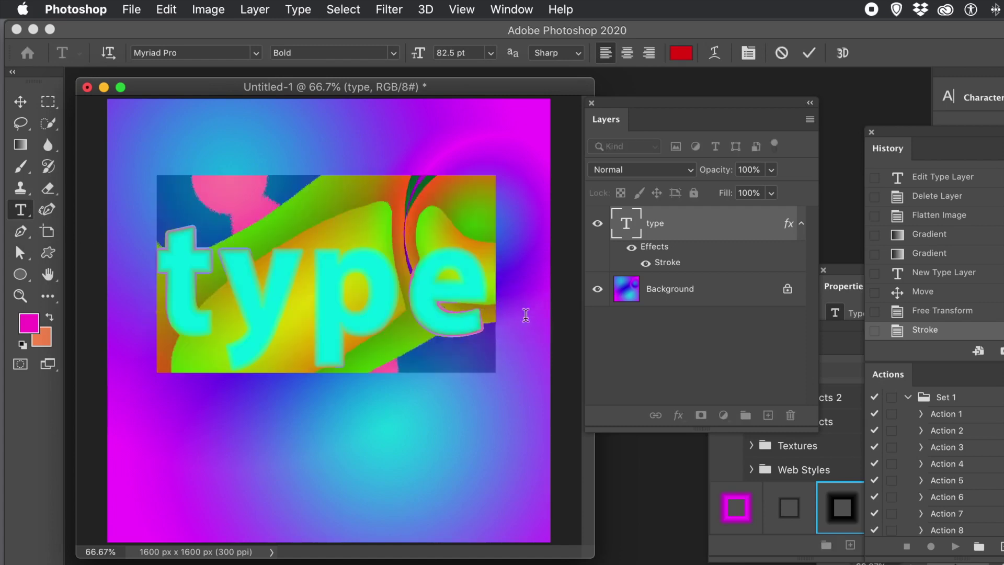
{"action": "type", "text": "abc"}
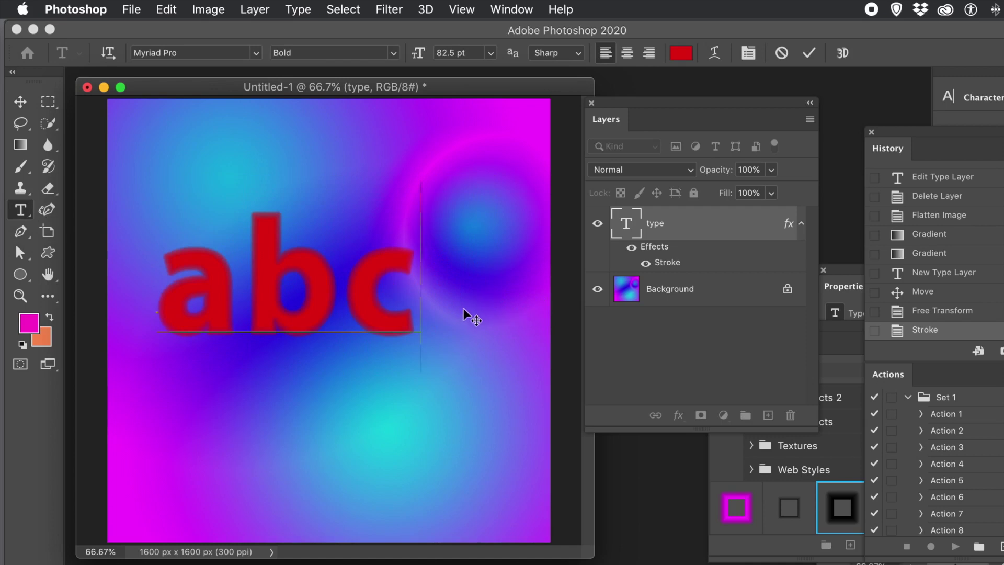
Recolor all of the "abc" letters black (000000) and commit the text edit
{"action": "left_click_drag", "start_coordinate": [403, 286], "coordinate": [148, 280]}
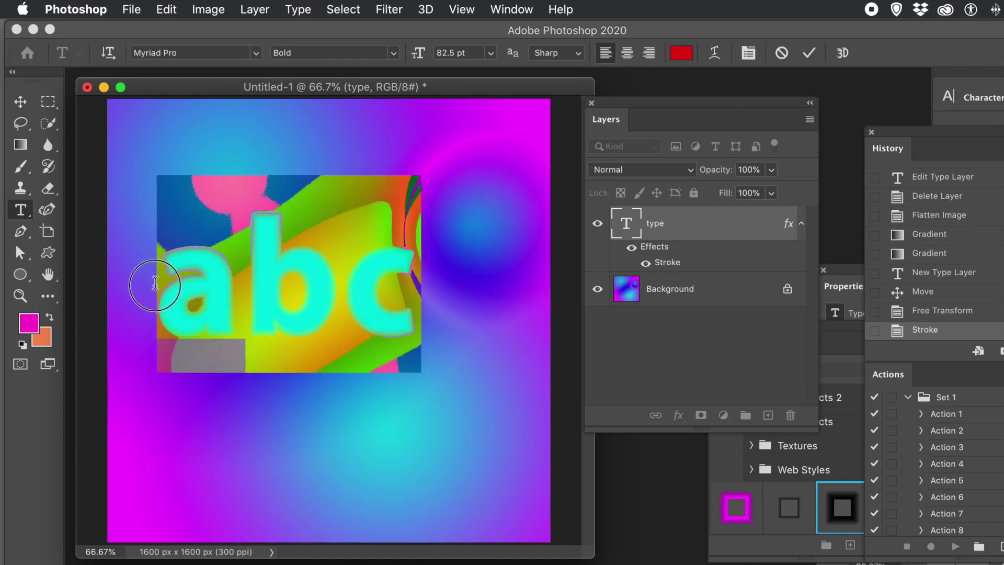
{"action": "left_click", "coordinate": [681, 52]}
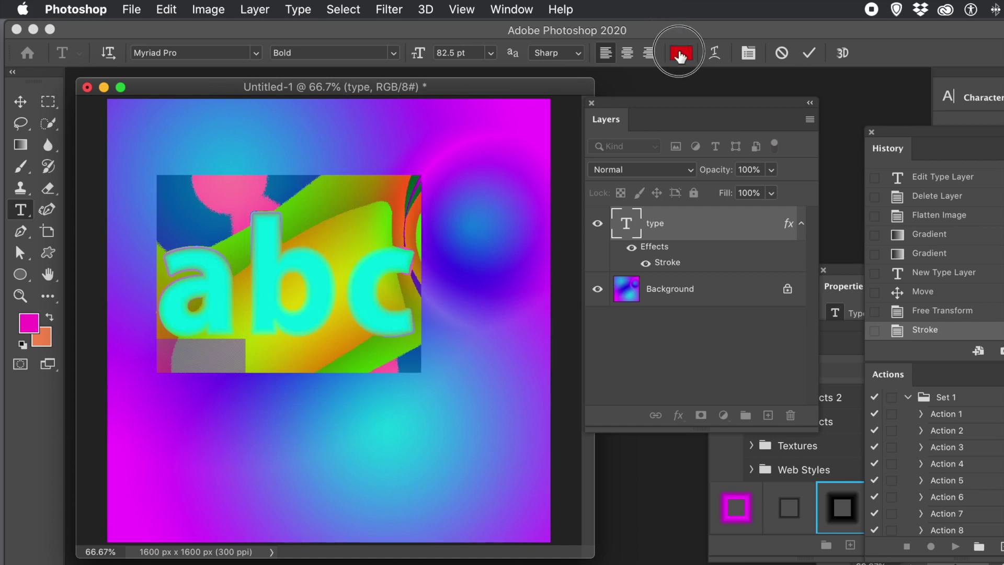
{"action": "mouse_move", "coordinate": [392, 347]}
{"action": "left_mouse_down"}
{"action": "mouse_move", "coordinate": [313, 448]}
{"action": "mouse_move", "coordinate": [301, 483]}
{"action": "left_mouse_up"}
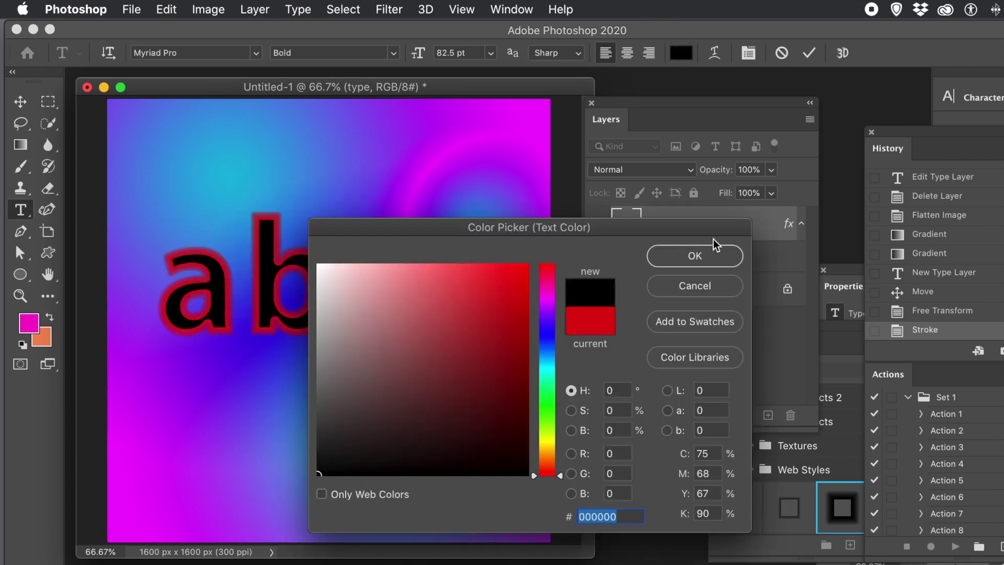
{"action": "left_click", "coordinate": [704, 252]}
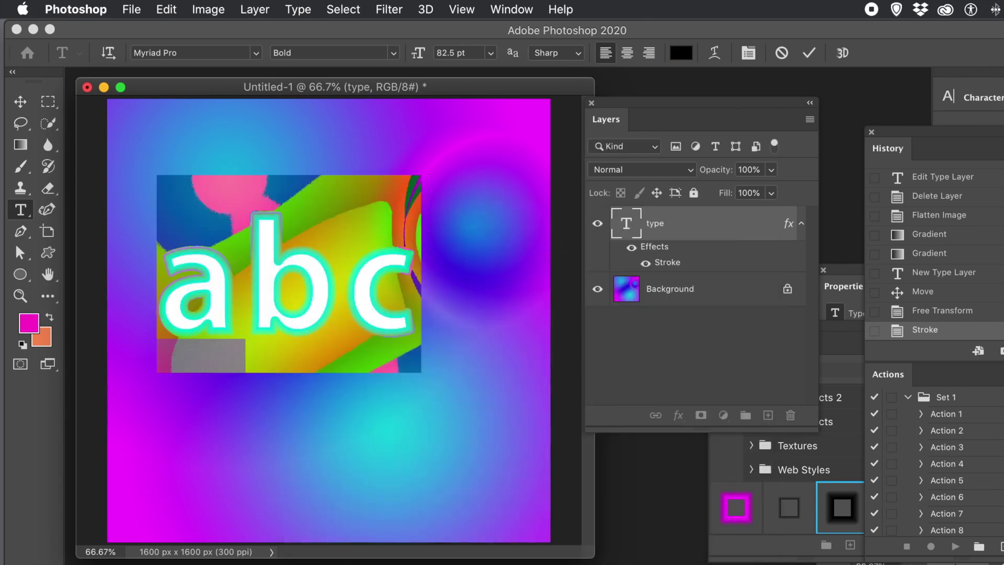
{"action": "left_click", "coordinate": [812, 54]}
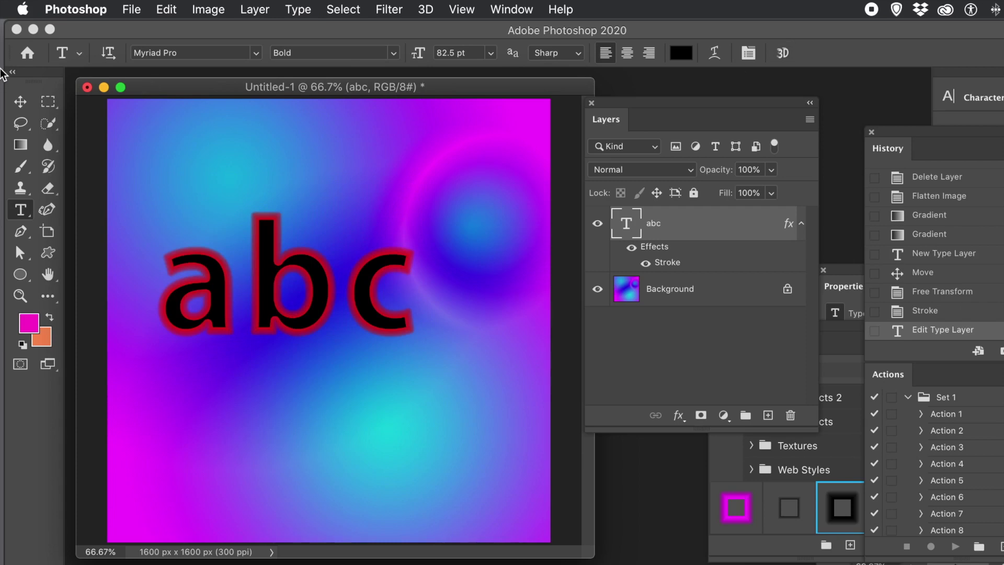
Reopen the Stroke effect of the "abc" layer and set its size to 29 px
{"action": "left_click", "coordinate": [21, 101]}
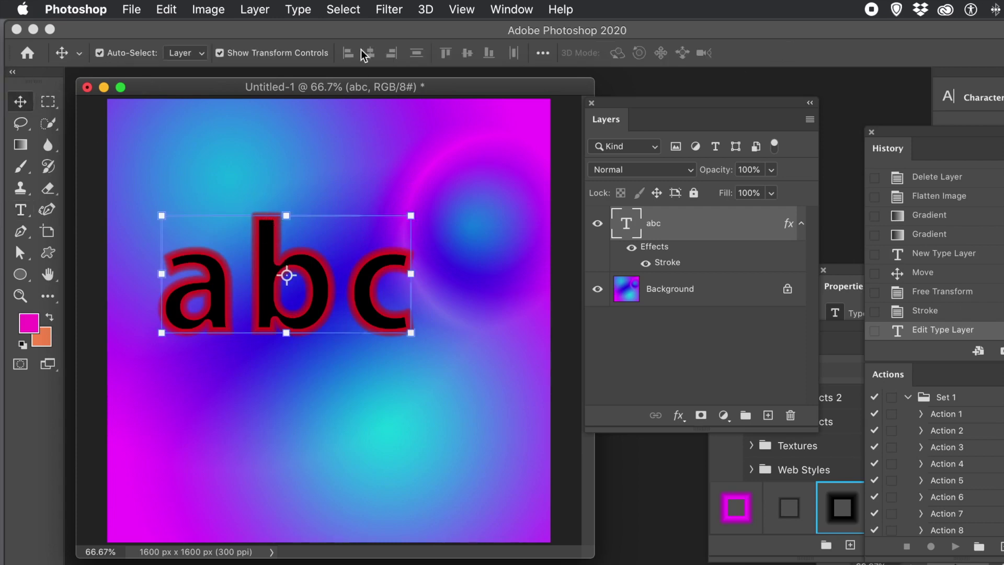
{"action": "left_click", "coordinate": [250, 10]}
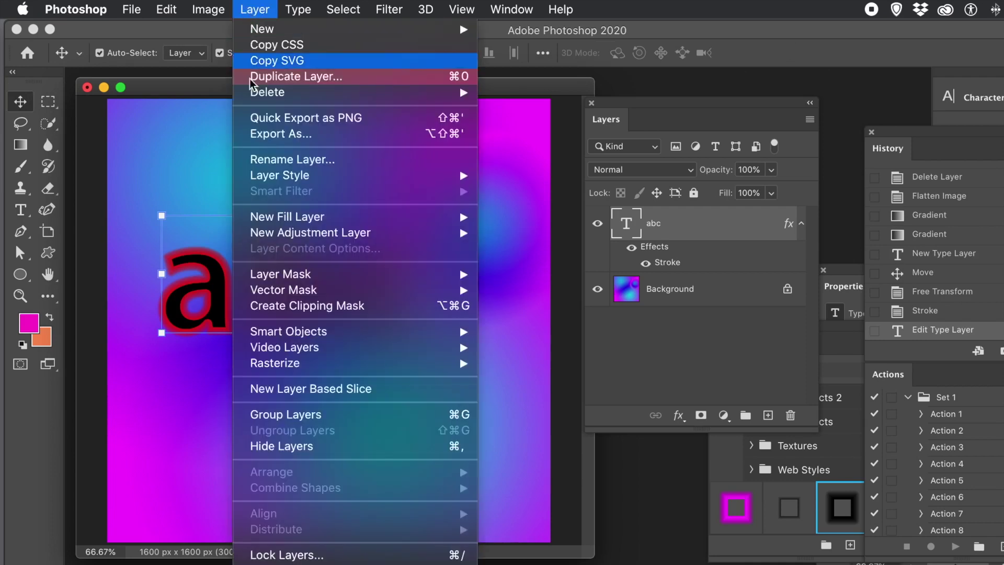
{"action": "mouse_move", "coordinate": [273, 179]}
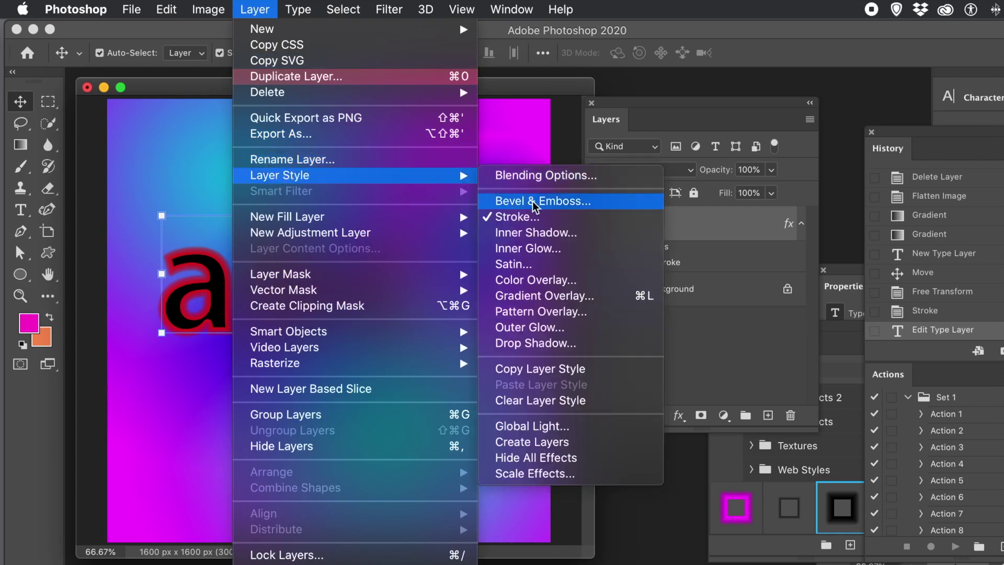
{"action": "left_click", "coordinate": [524, 217]}
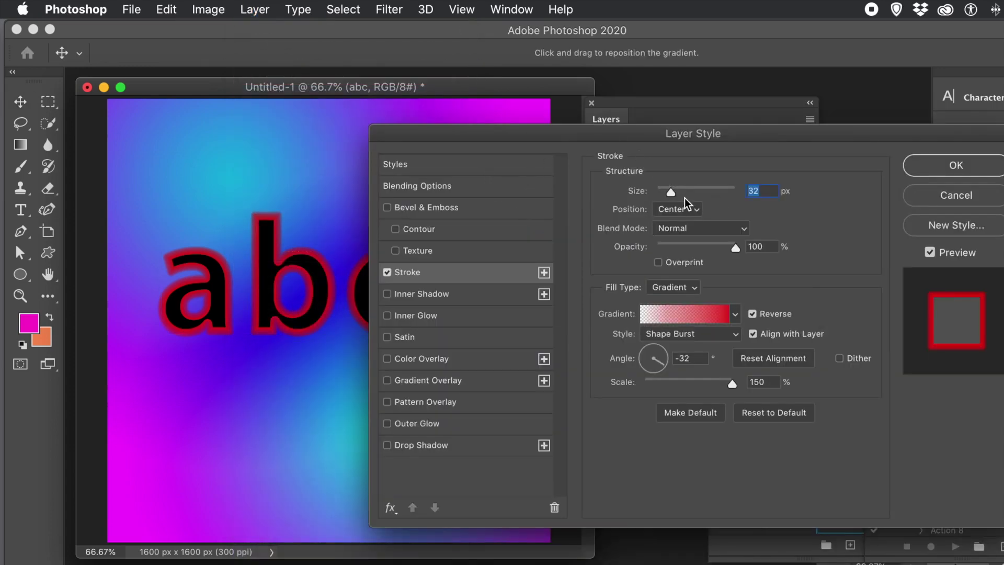
{"action": "left_click_drag", "start_coordinate": [674, 193], "coordinate": [670, 195]}
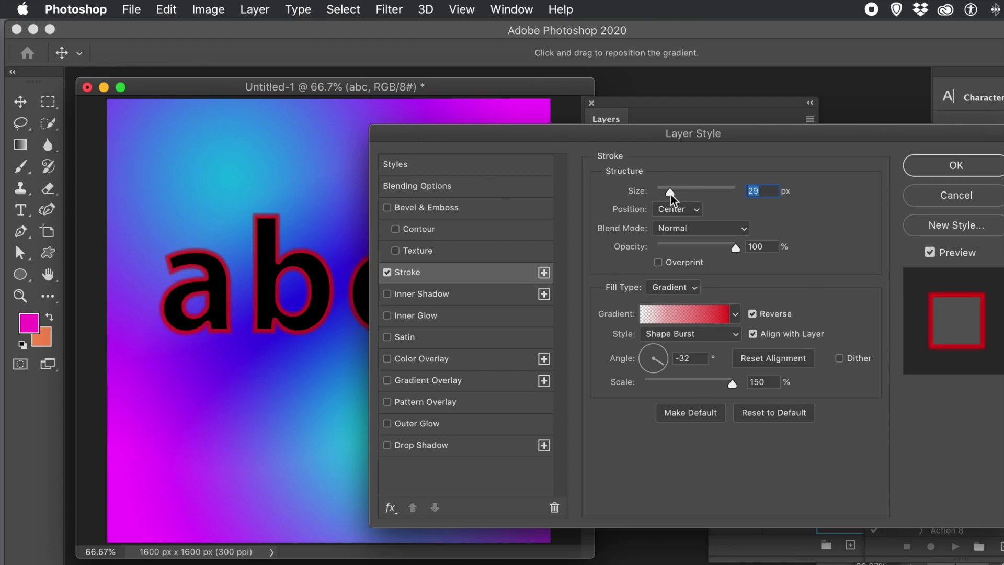
Change the stroke gradient's color stop to black (000000) sampled from the letters and accept the gradient
{"action": "left_click", "coordinate": [695, 317]}
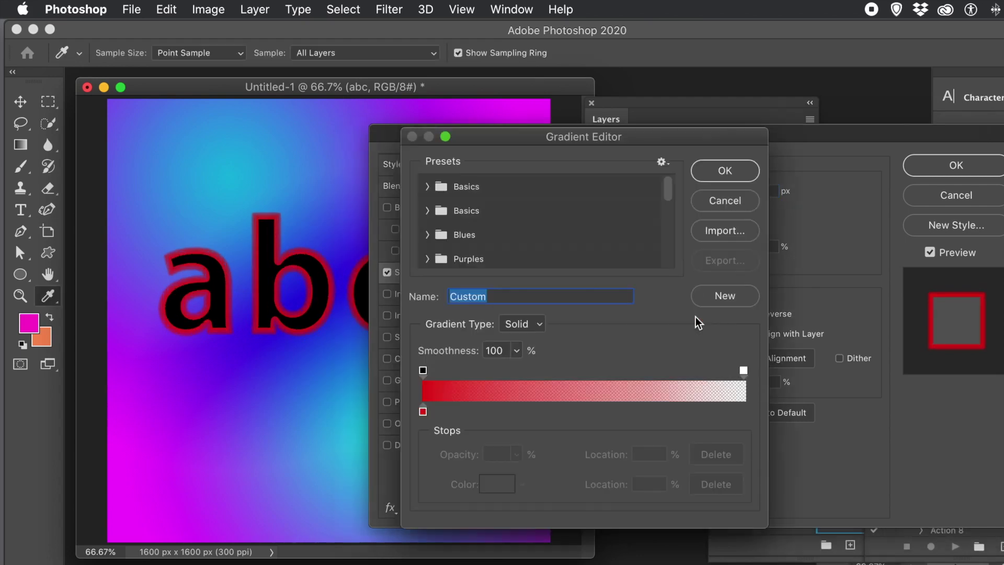
{"action": "left_click", "coordinate": [422, 411]}
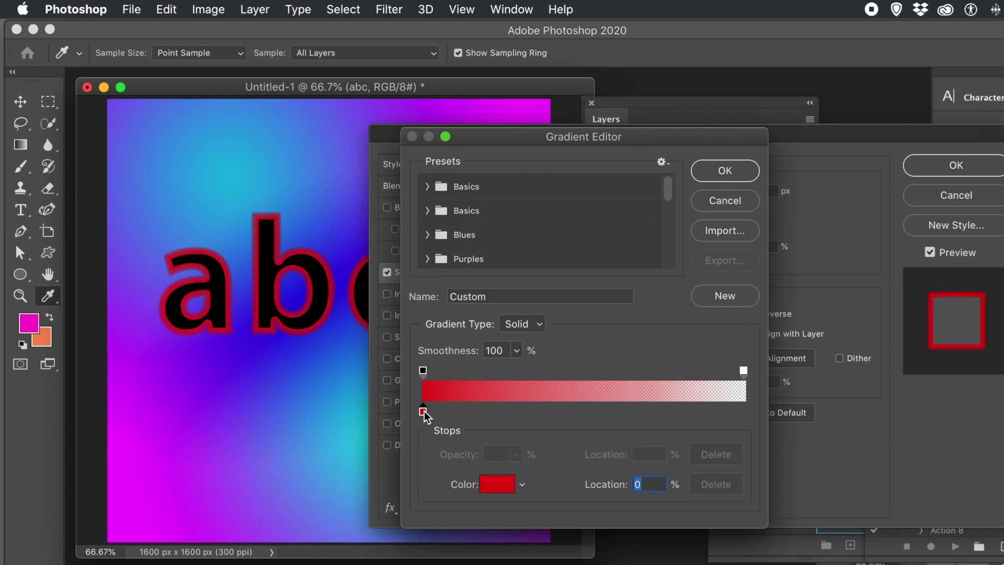
{"action": "double_click", "coordinate": [423, 412]}
{"action": "left_click", "coordinate": [423, 413]}
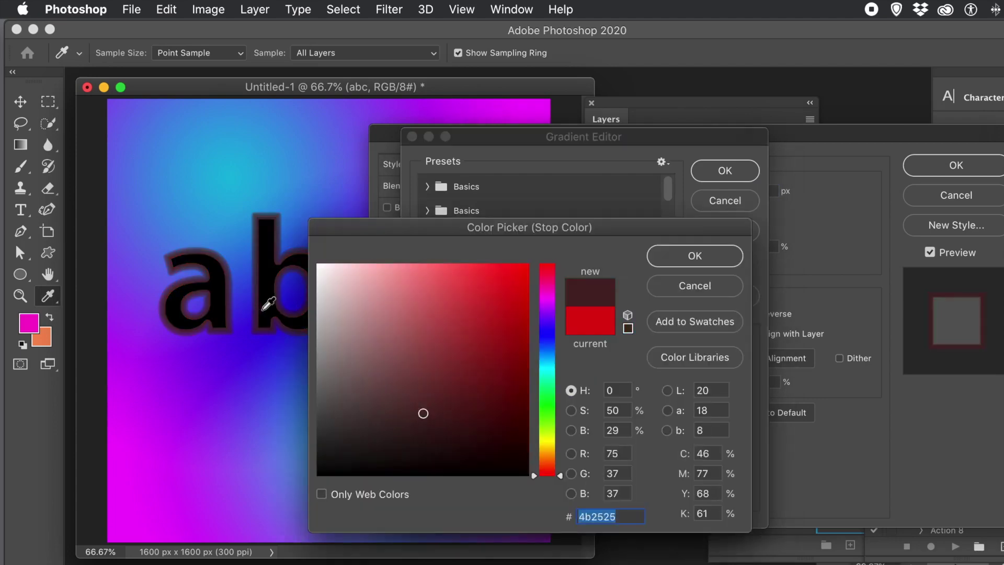
{"action": "left_click", "coordinate": [264, 309]}
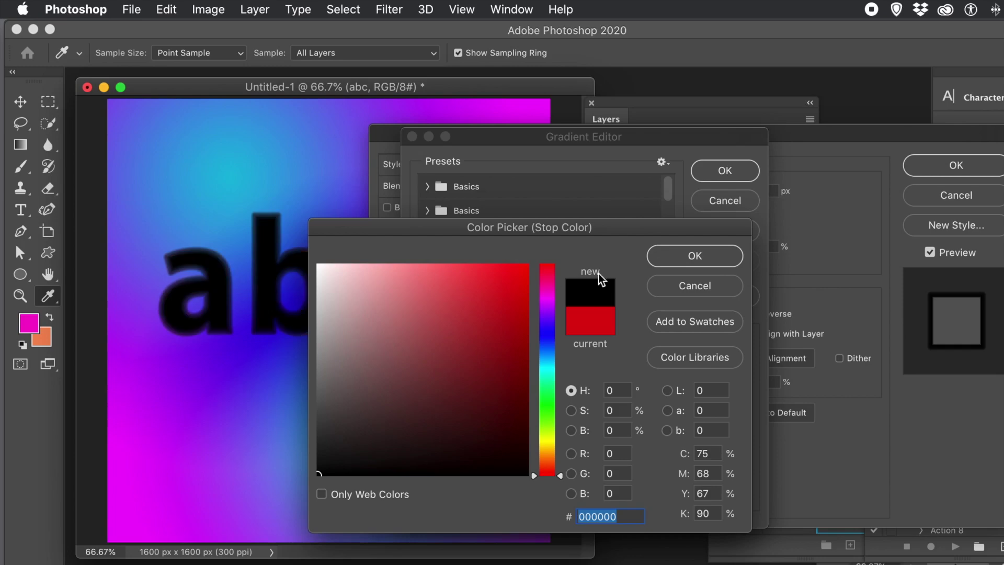
{"action": "left_click", "coordinate": [697, 256]}
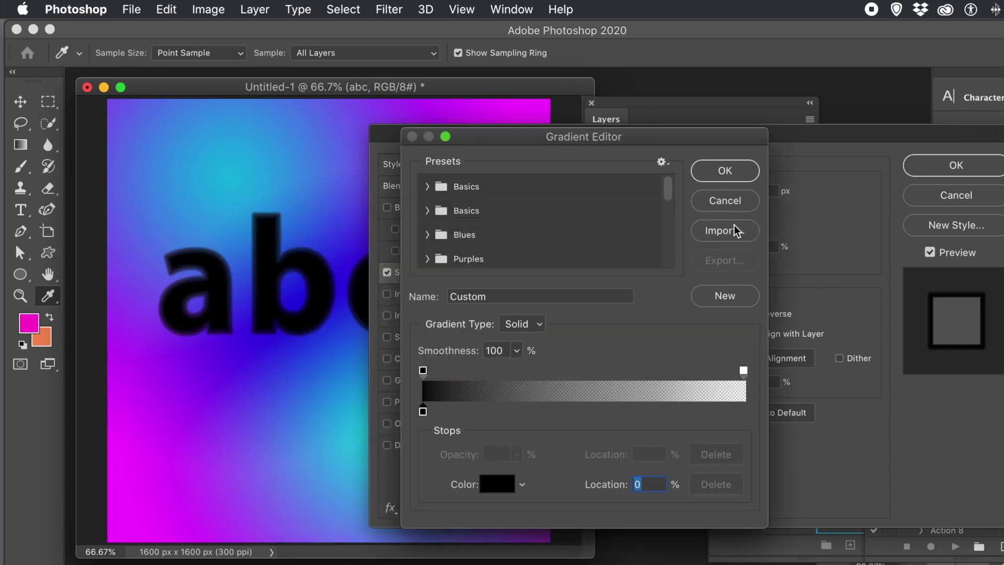
{"action": "left_click", "coordinate": [724, 171]}
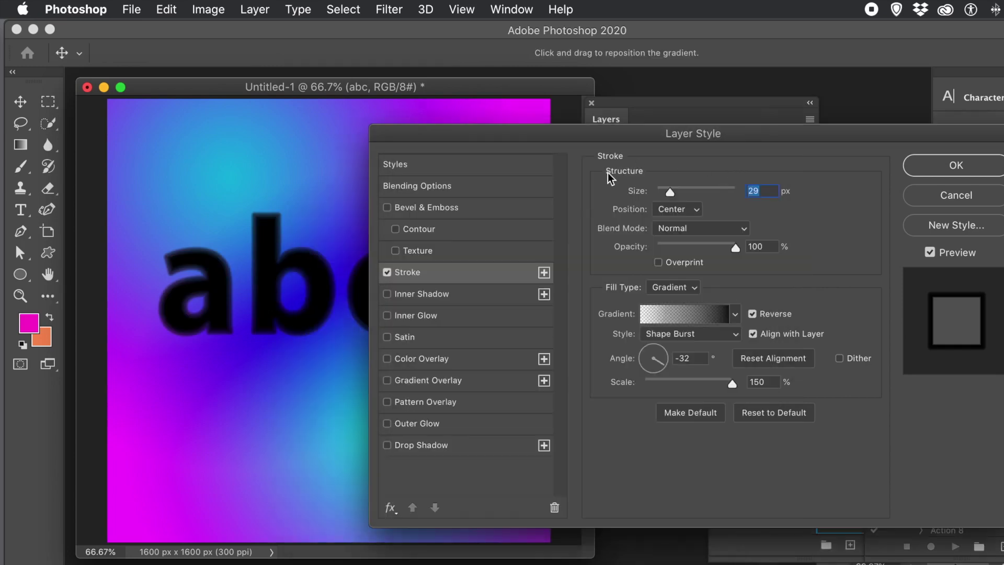
Set the stroke's position to Outside and reduce its size to 21 px
{"action": "mouse_move", "coordinate": [670, 192]}
{"action": "left_mouse_down"}
{"action": "mouse_move", "coordinate": [691, 196]}
{"action": "mouse_move", "coordinate": [672, 190]}
{"action": "left_mouse_up"}
{"action": "left_click", "coordinate": [677, 206]}
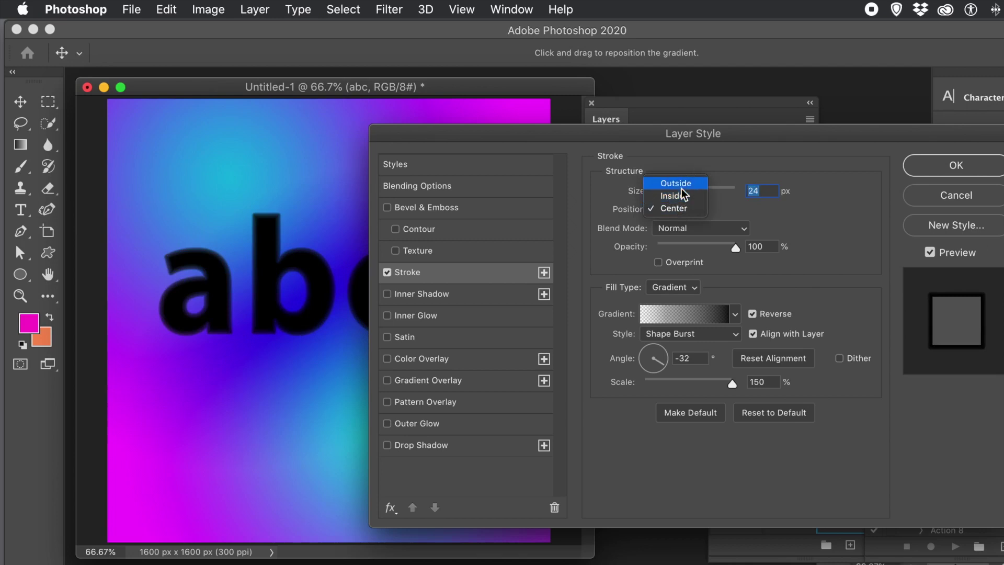
{"action": "left_click", "coordinate": [682, 187]}
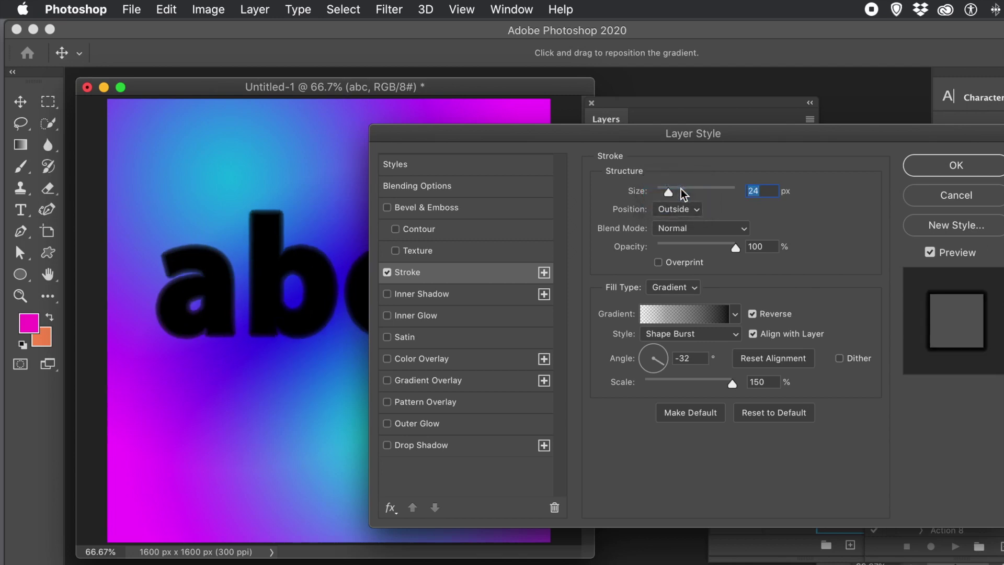
{"action": "left_click_drag", "start_coordinate": [667, 191], "coordinate": [670, 191]}
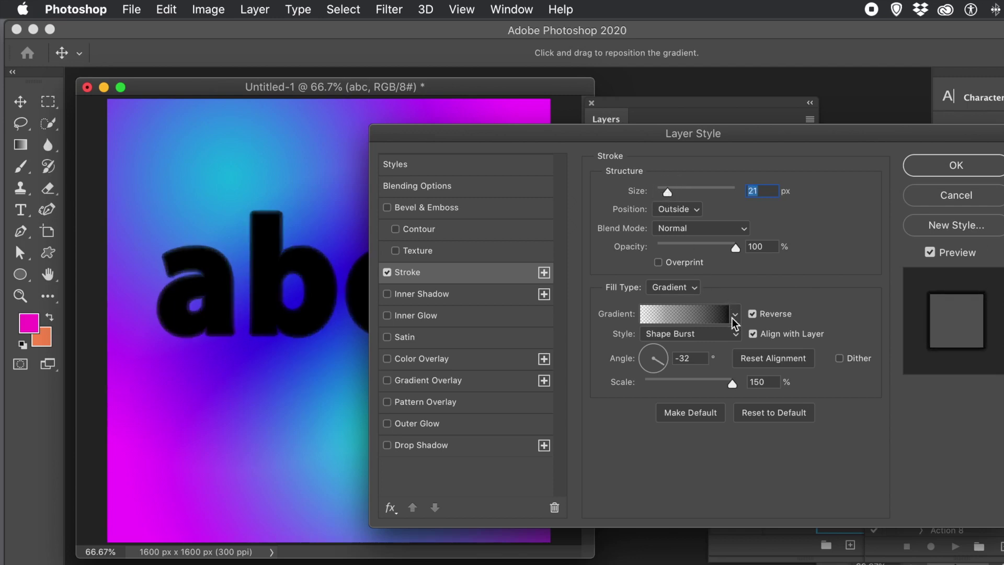
Open the stroke gradient for editing and move its 0% opacity stop to the 95% location
{"action": "left_click", "coordinate": [706, 317]}
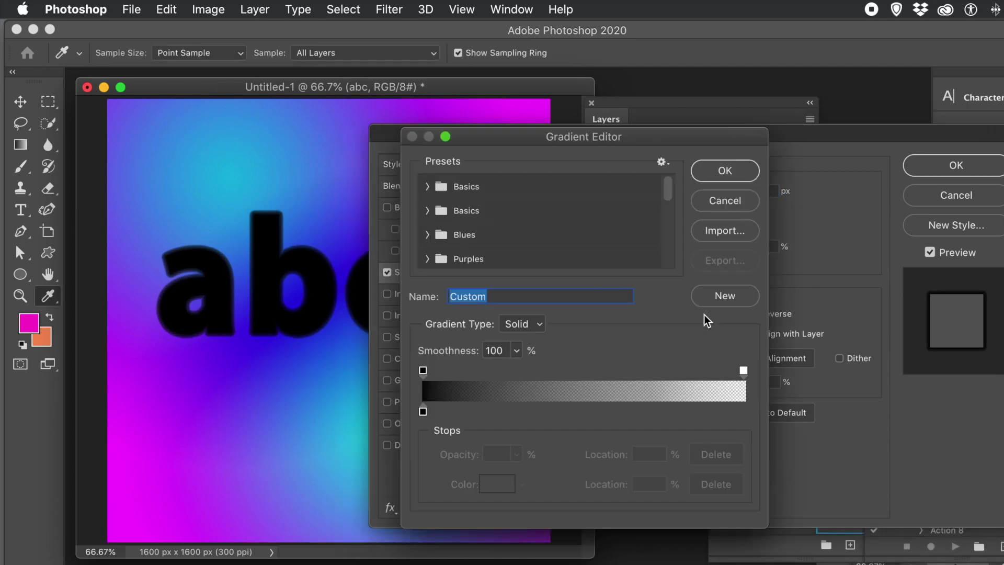
{"action": "left_click_drag", "start_coordinate": [424, 413], "coordinate": [470, 413]}
{"action": "mouse_move", "coordinate": [423, 372]}
{"action": "left_mouse_down"}
{"action": "mouse_move", "coordinate": [617, 371]}
{"action": "mouse_move", "coordinate": [403, 375]}
{"action": "mouse_move", "coordinate": [422, 372]}
{"action": "left_mouse_up"}
{"action": "left_click_drag", "start_coordinate": [469, 412], "coordinate": [394, 409]}
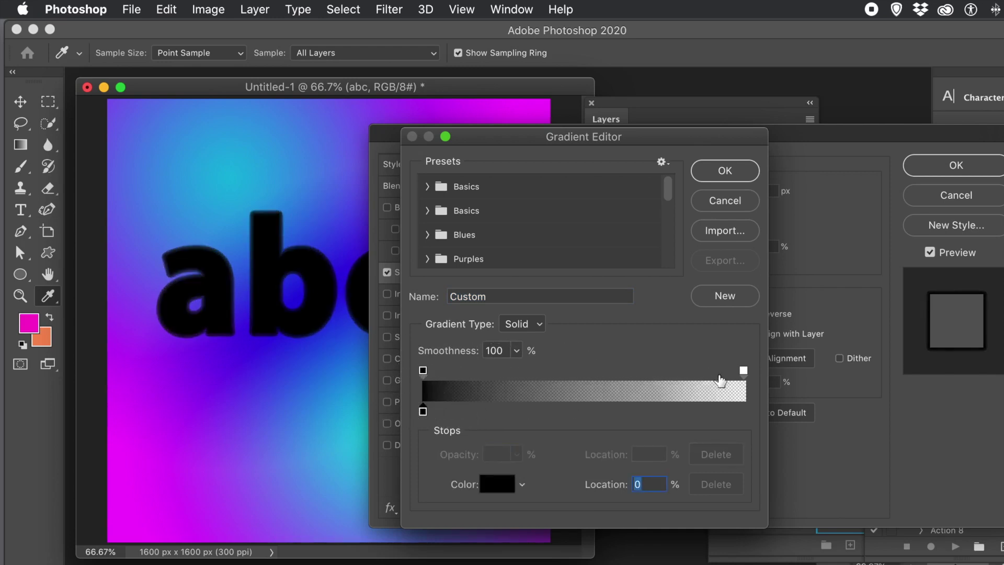
{"action": "mouse_move", "coordinate": [742, 372]}
{"action": "left_mouse_down"}
{"action": "mouse_move", "coordinate": [463, 371]}
{"action": "mouse_move", "coordinate": [732, 377]}
{"action": "left_mouse_up"}
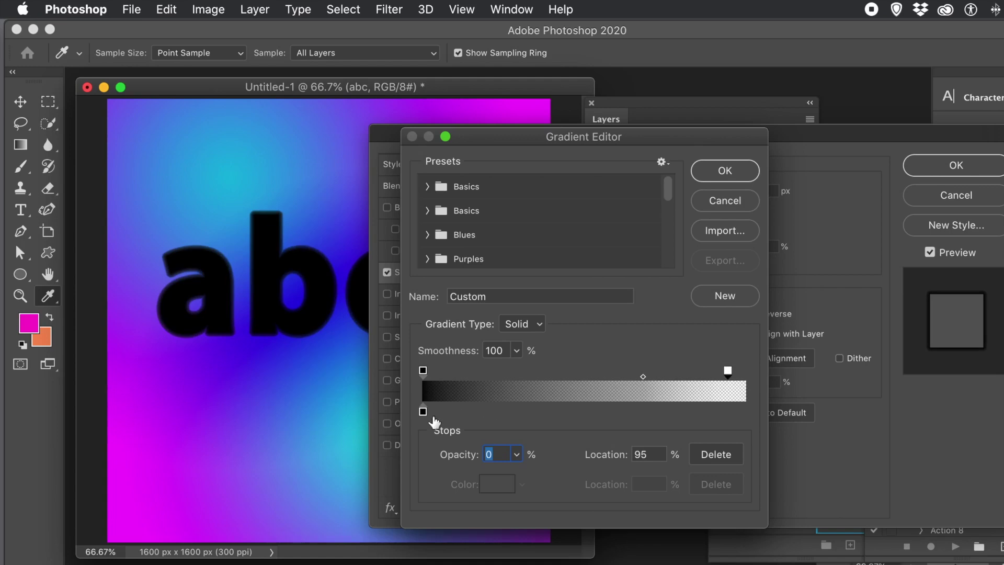
Move the gradient's black color stop to the 22% location, then accept the gradient and the layer style
{"action": "left_click_drag", "start_coordinate": [423, 411], "coordinate": [557, 413]}
{"action": "mouse_move", "coordinate": [424, 371]}
{"action": "left_mouse_down"}
{"action": "mouse_move", "coordinate": [574, 382]}
{"action": "mouse_move", "coordinate": [385, 374]}
{"action": "mouse_move", "coordinate": [405, 376]}
{"action": "left_mouse_up"}
{"action": "left_click_drag", "start_coordinate": [556, 412], "coordinate": [494, 413]}
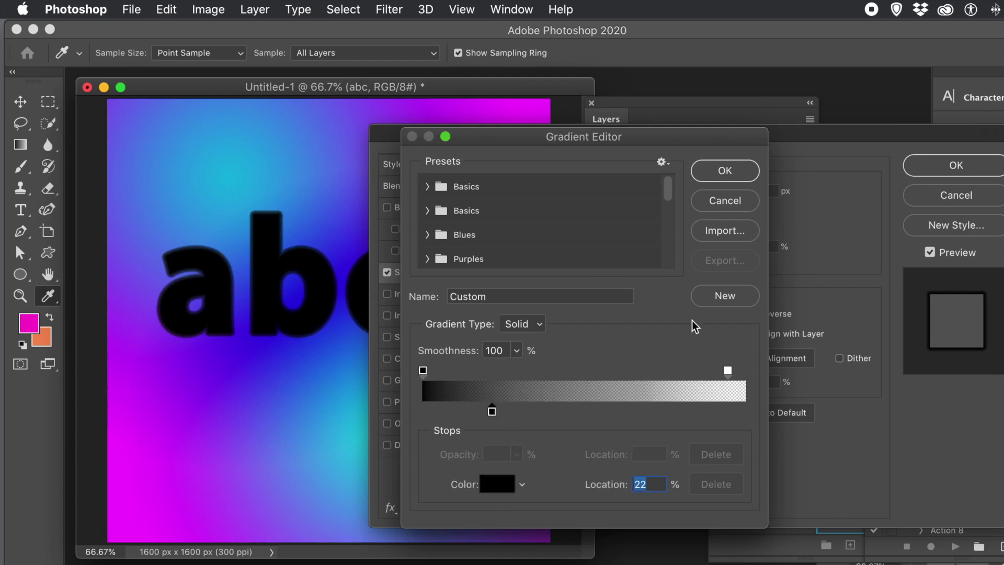
{"action": "left_click", "coordinate": [730, 163]}
{"action": "left_click", "coordinate": [730, 164]}
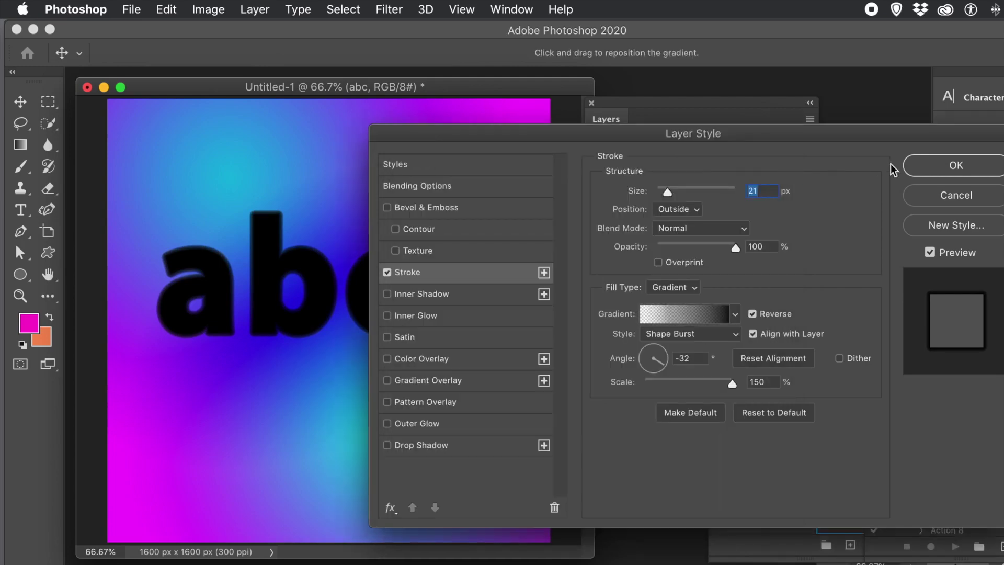
{"action": "left_click", "coordinate": [951, 166]}
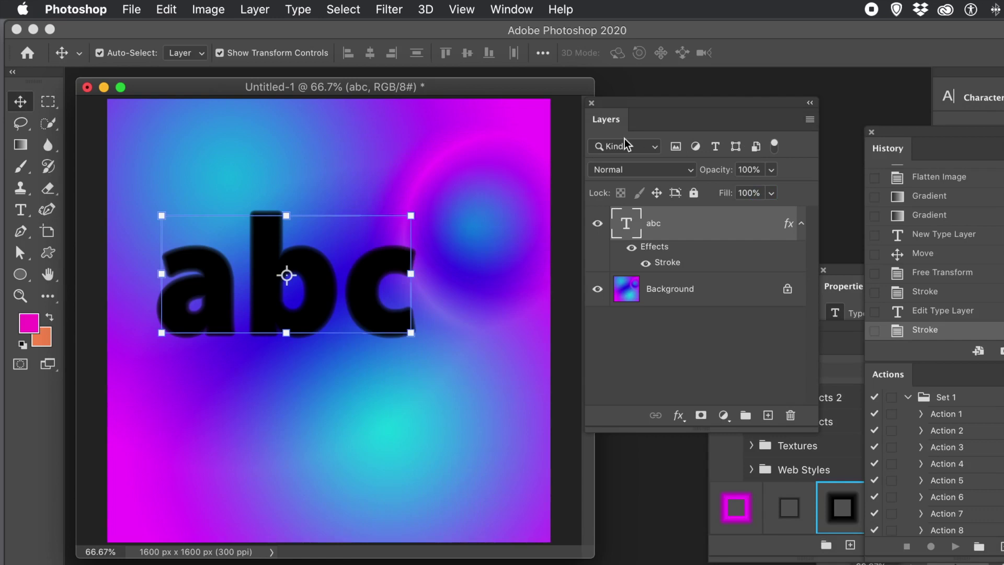
Apply the saved wide black soft-edge style to the "abc" text, try the thin black style, and reapply the wide one
{"action": "left_click", "coordinate": [359, 181]}
{"action": "left_click", "coordinate": [374, 285]}
{"action": "left_click", "coordinate": [844, 515]}
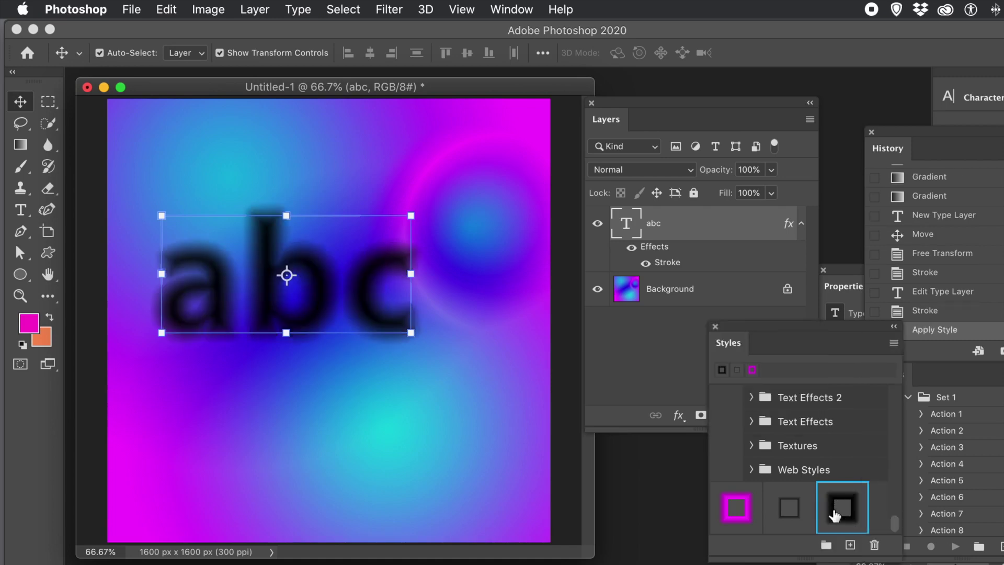
{"action": "left_click_drag", "start_coordinate": [748, 325], "coordinate": [454, 285]}
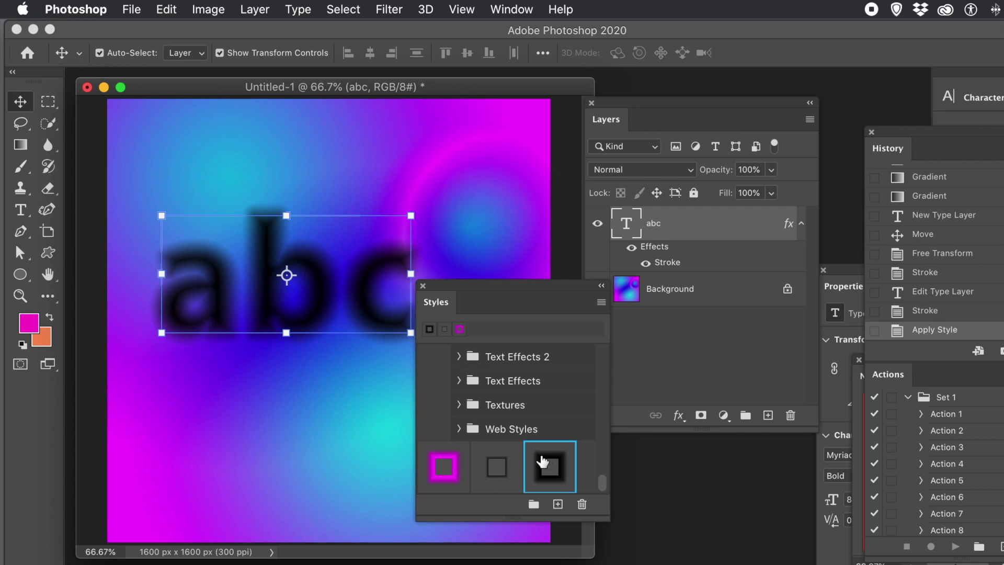
{"action": "left_click", "coordinate": [496, 471]}
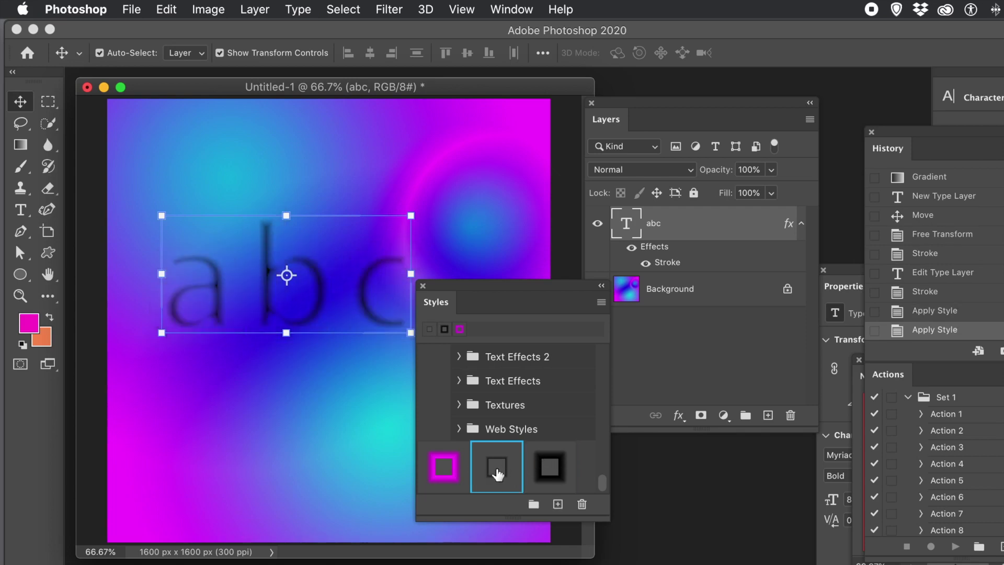
{"action": "left_click", "coordinate": [554, 478]}
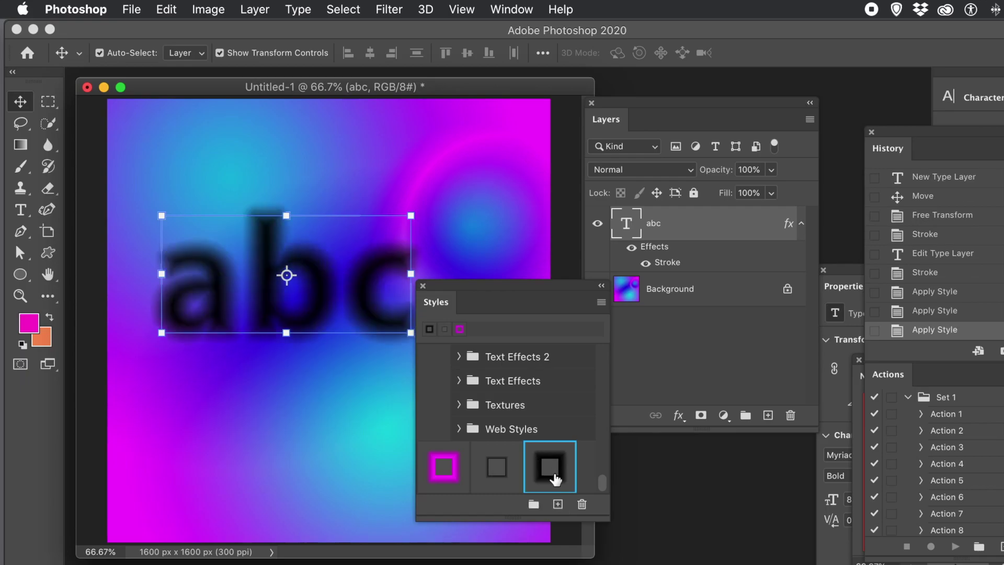